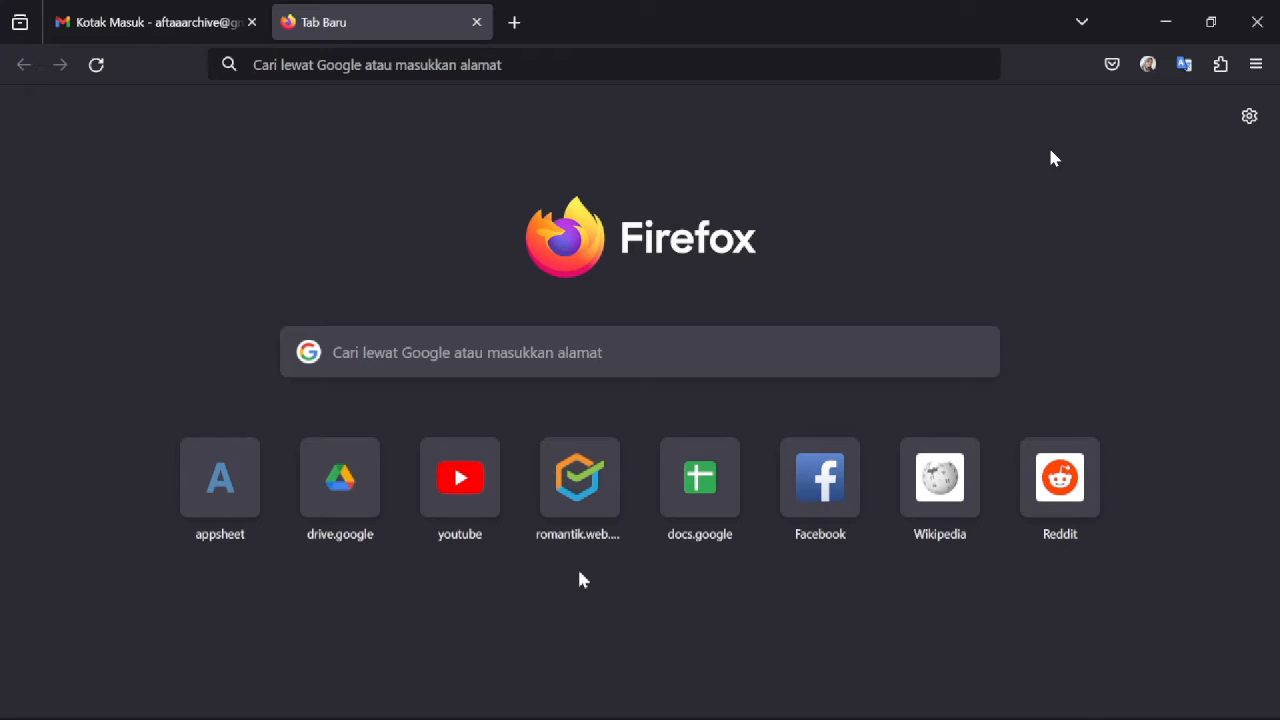
- Go to romantik.web.bps.go.id by typing 'roman' and accepting the suggested address
key(XF86AudioRaiseVolume)
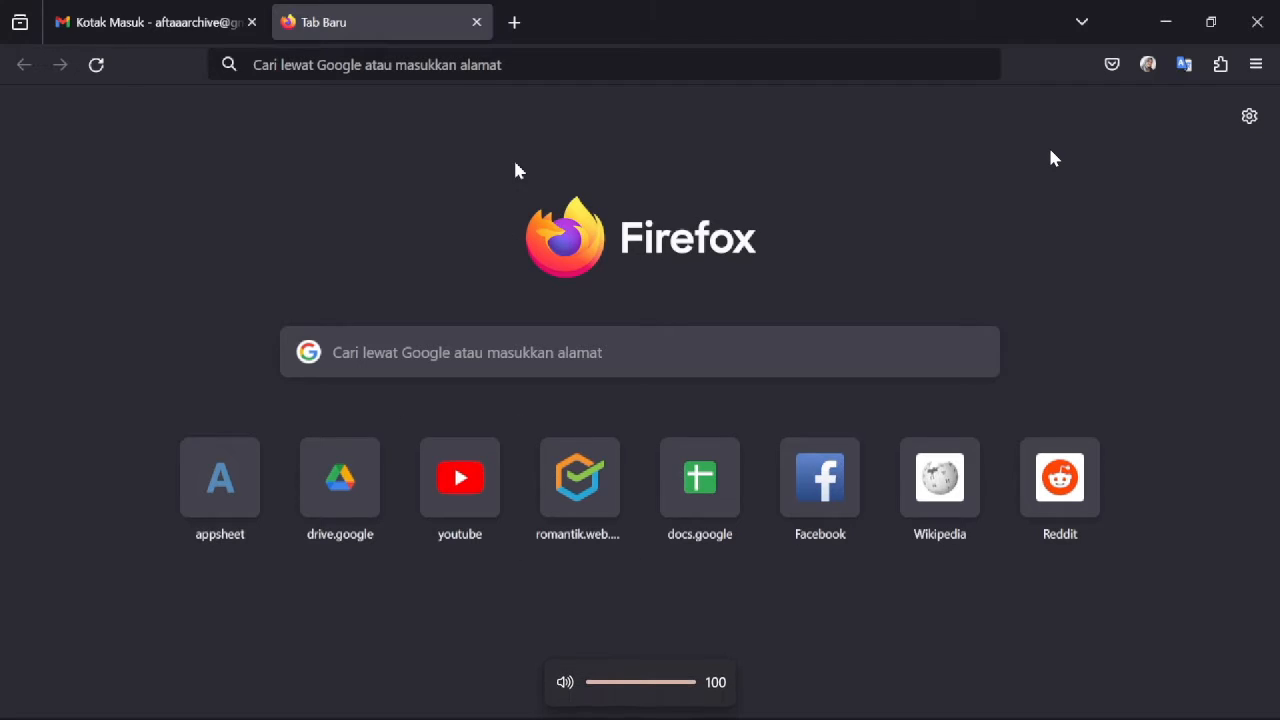
key(ctrl+l)
text(romantik.web.bps.go.id/)
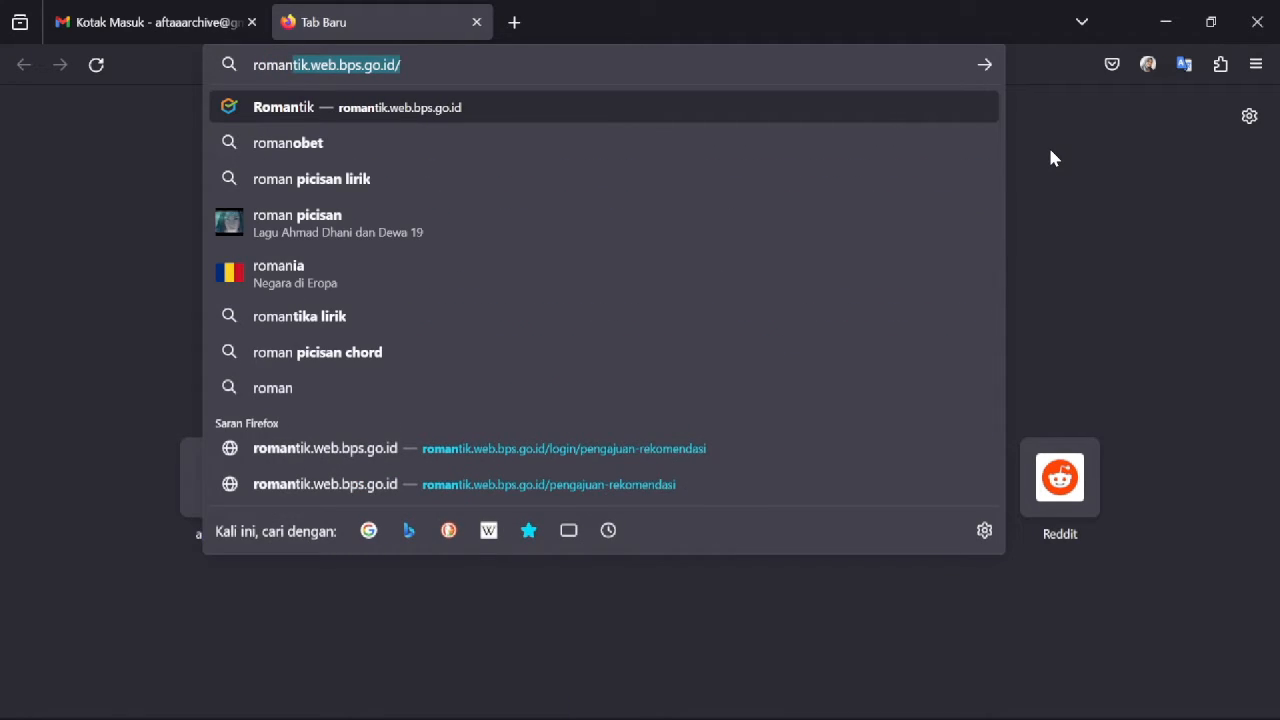
key(Right)
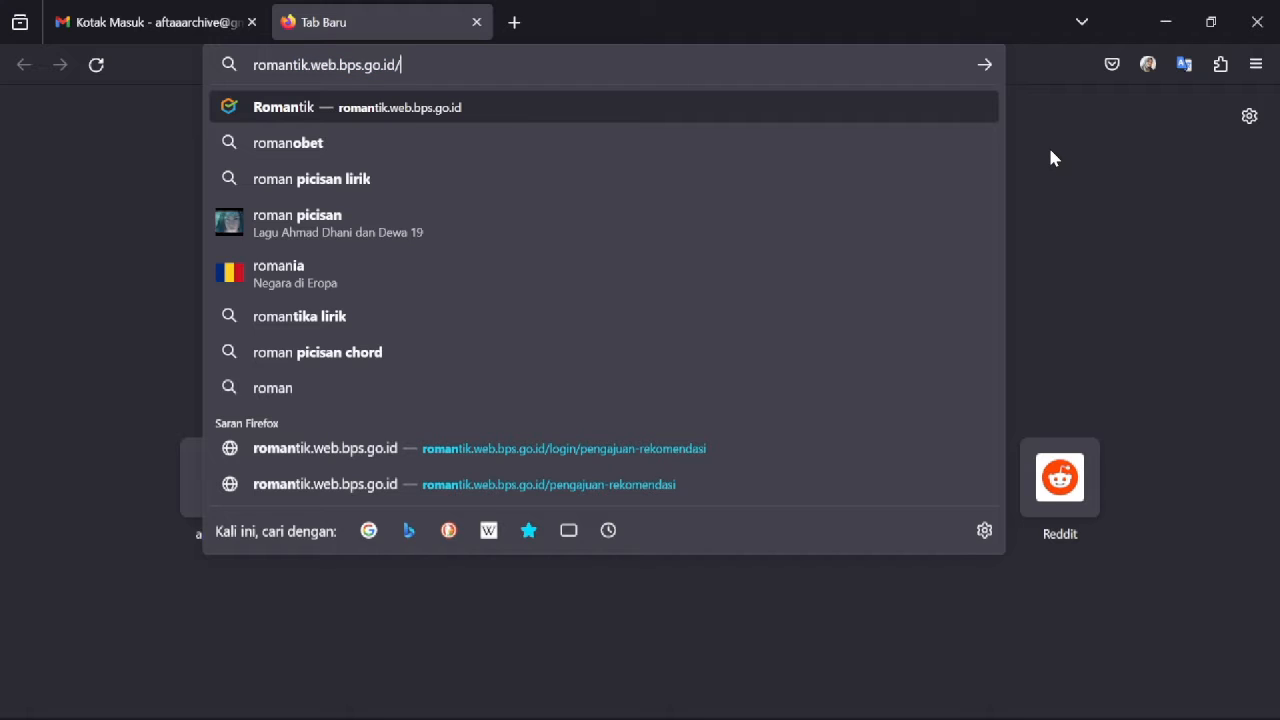
key(Return)
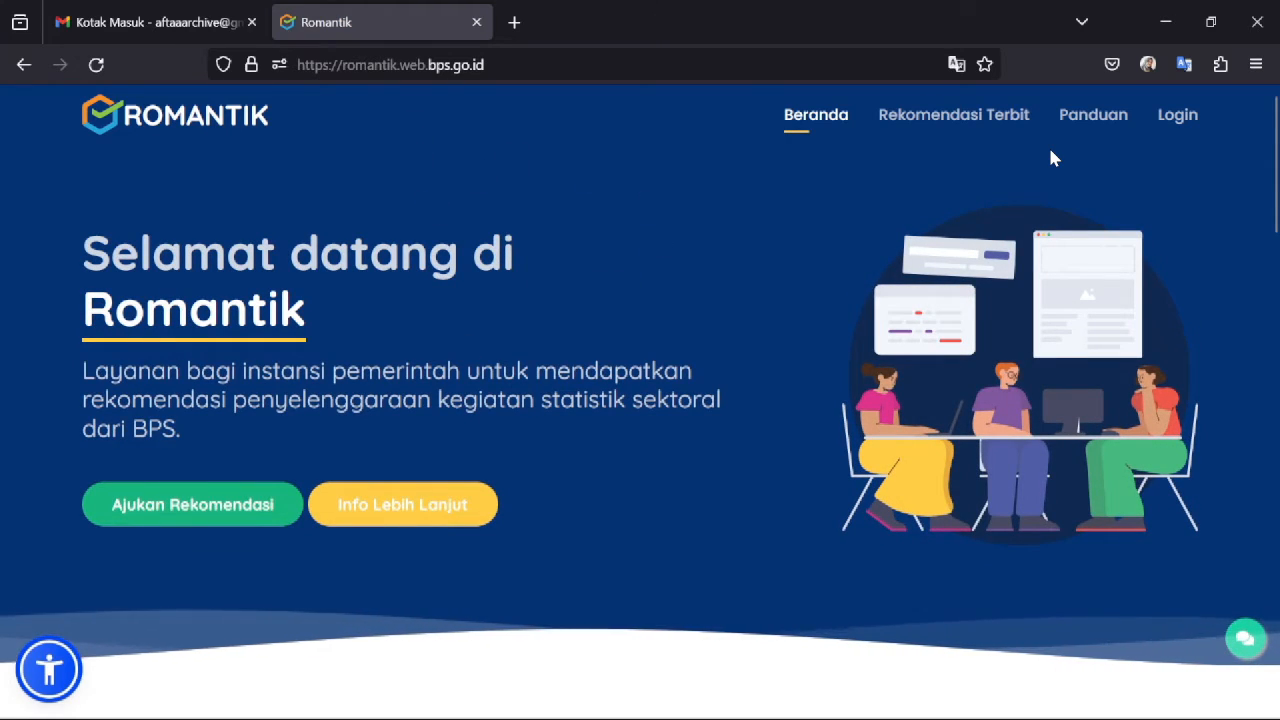
- Choose Ajukan Rekomendasi, then open the 'Daftar disini' account registration form from the BPS login page
click(225, 508)
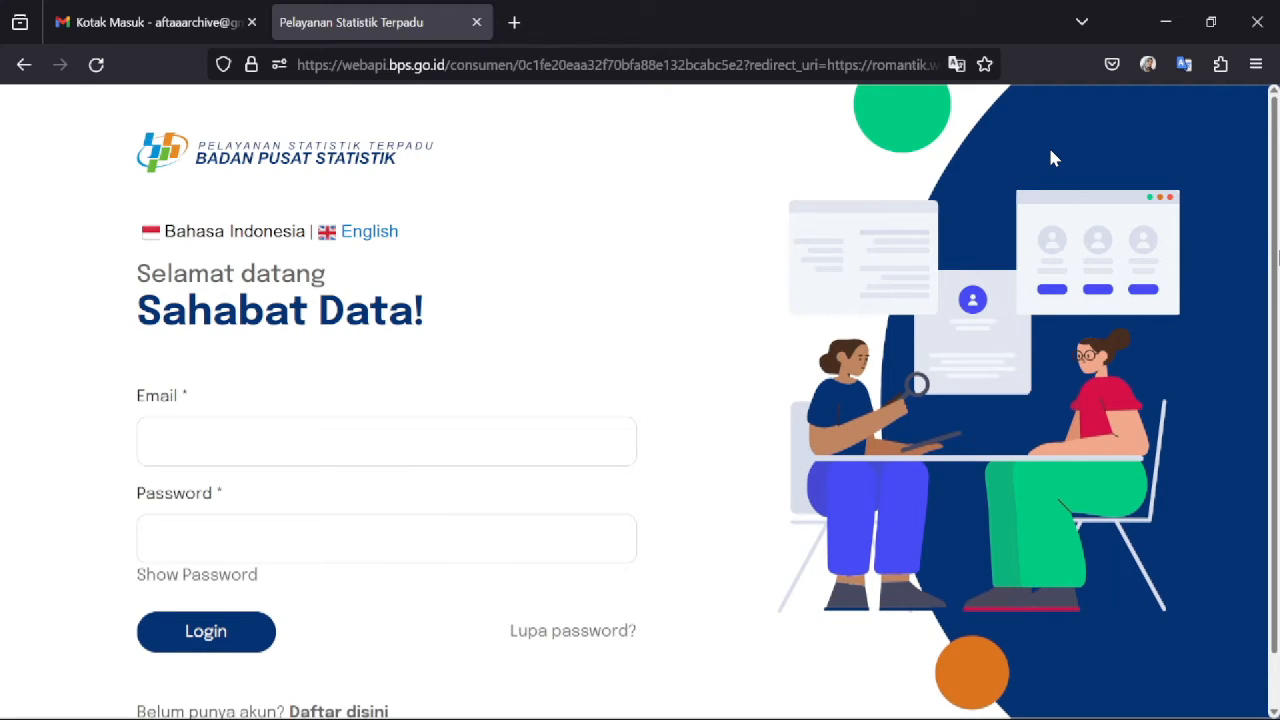
scroll(1050, 158, down, 1)
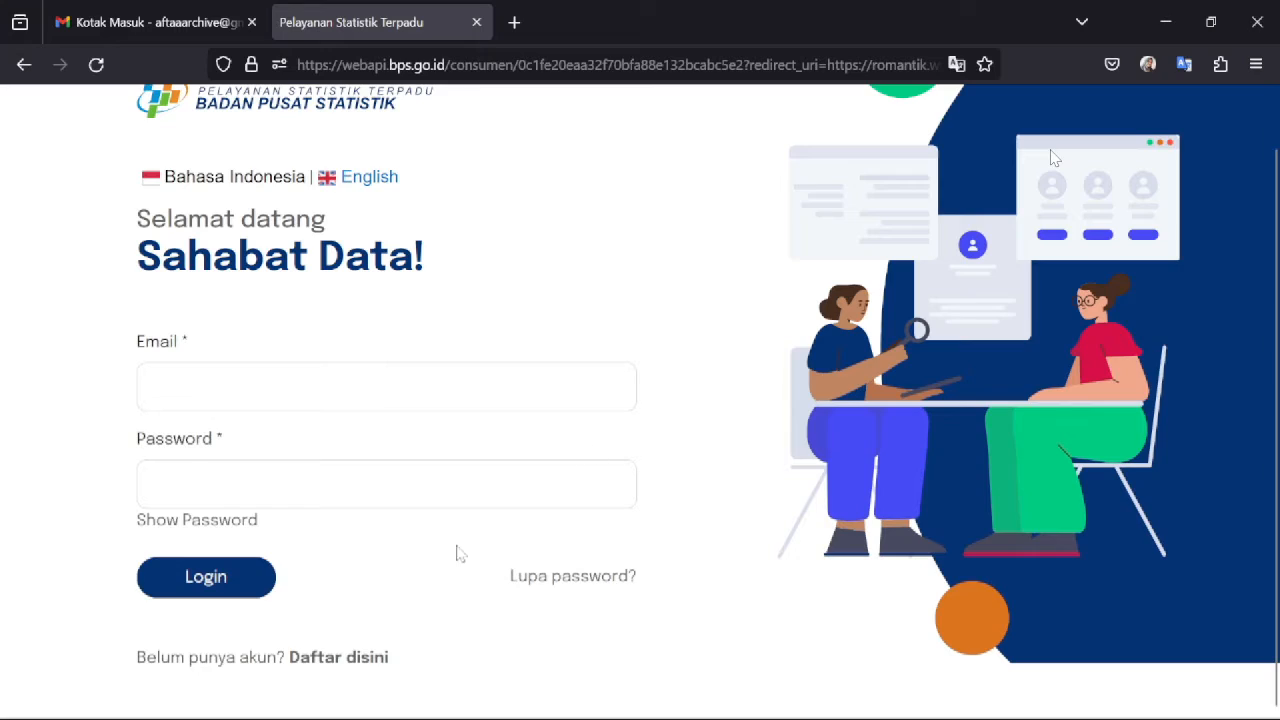
click(319, 660)
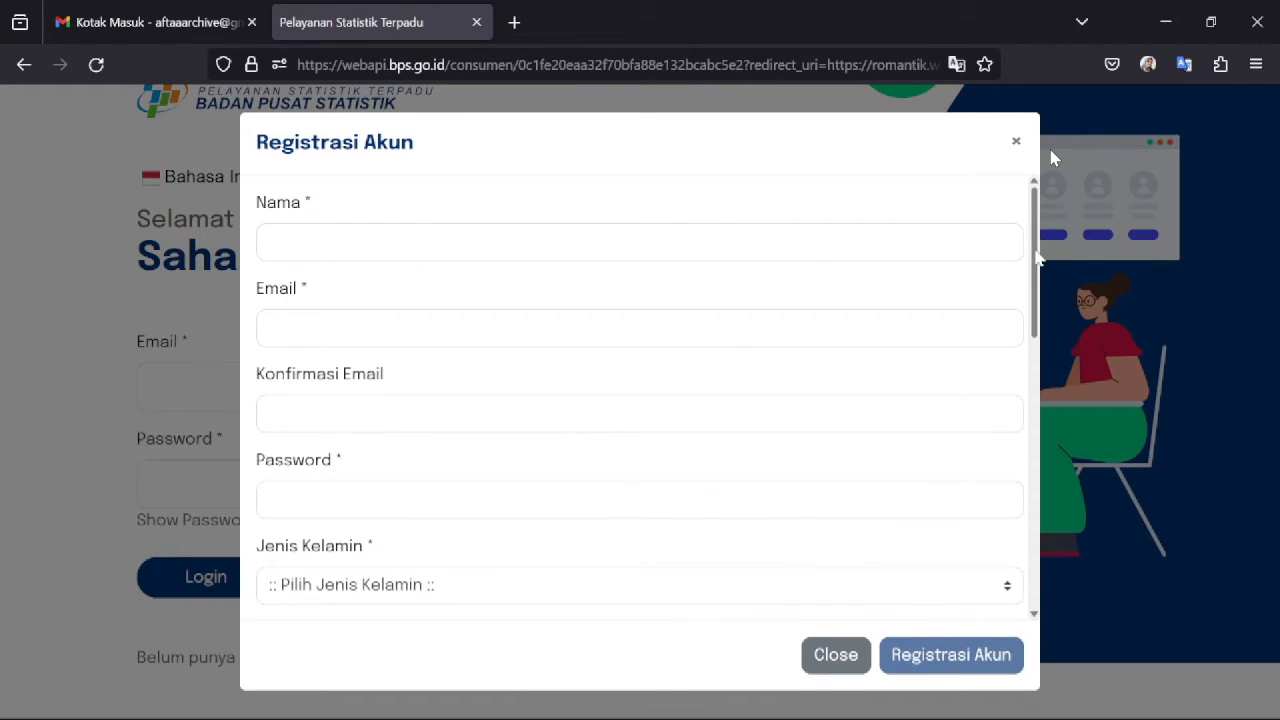
drag(1035, 251, 1027, 490)
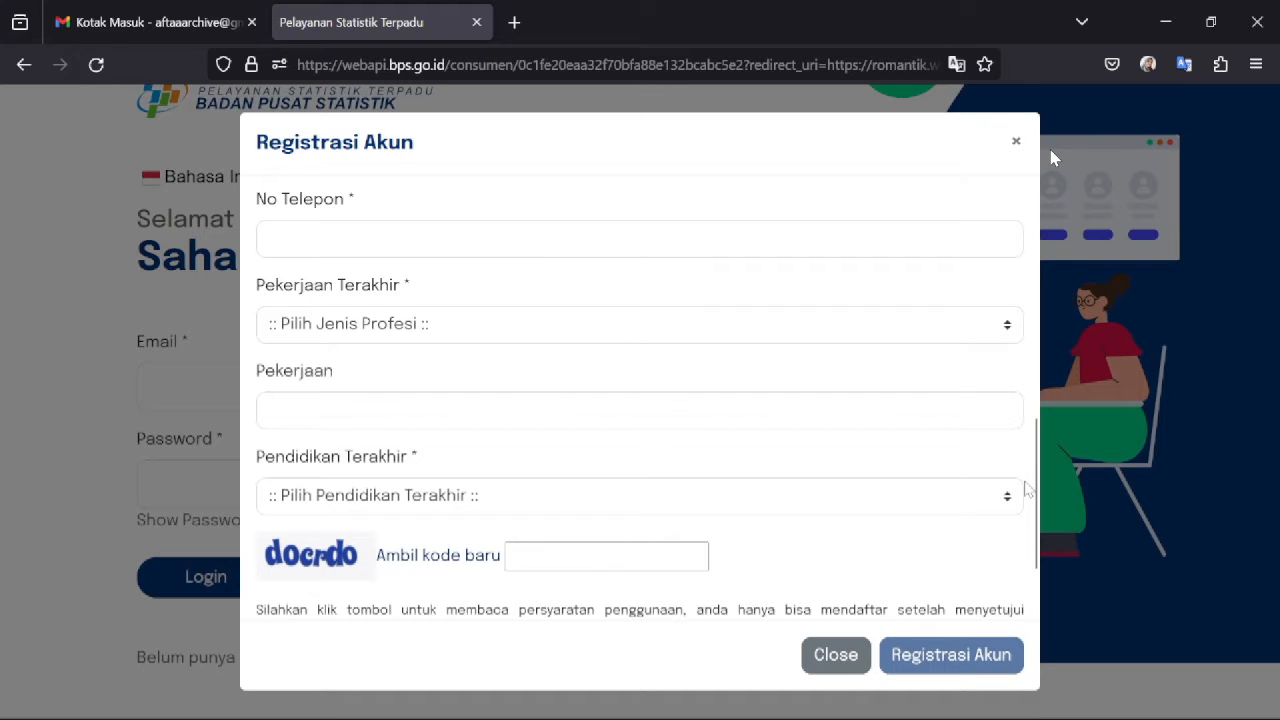
drag(1027, 490, 1031, 190)
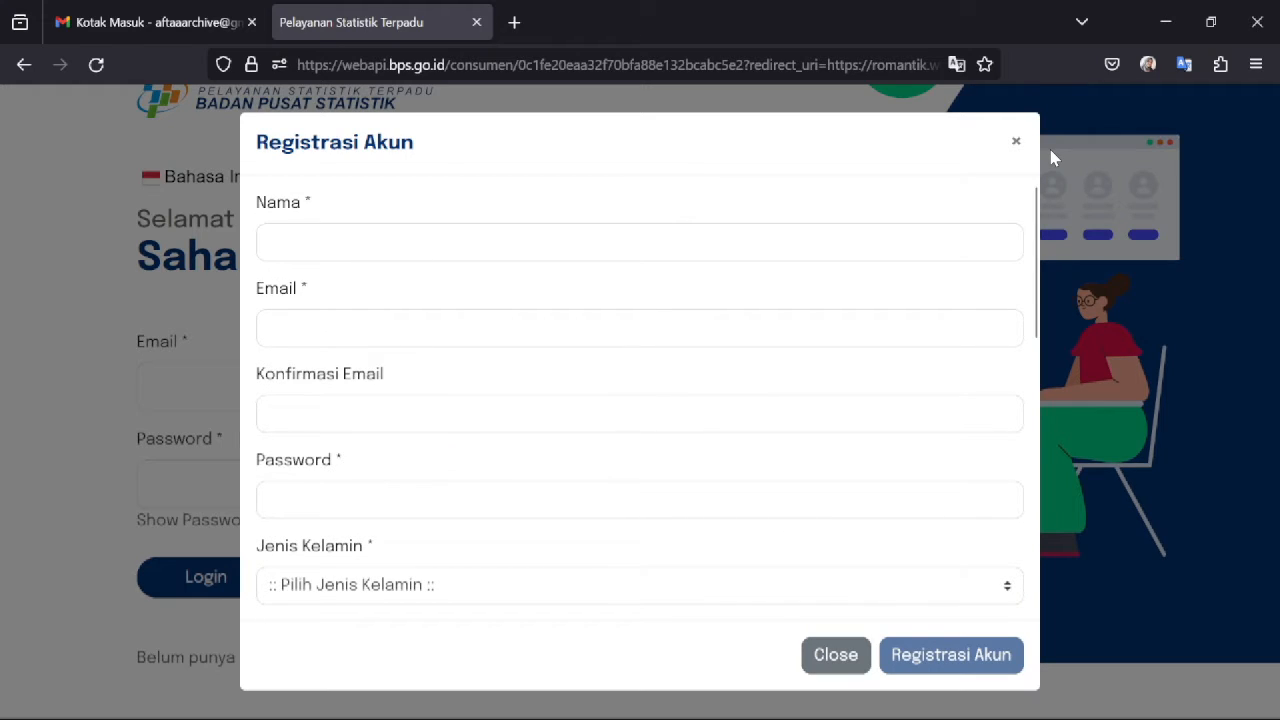
- Enter the full name, the e-mail address and its confirmation, and an account password
click(376, 243)
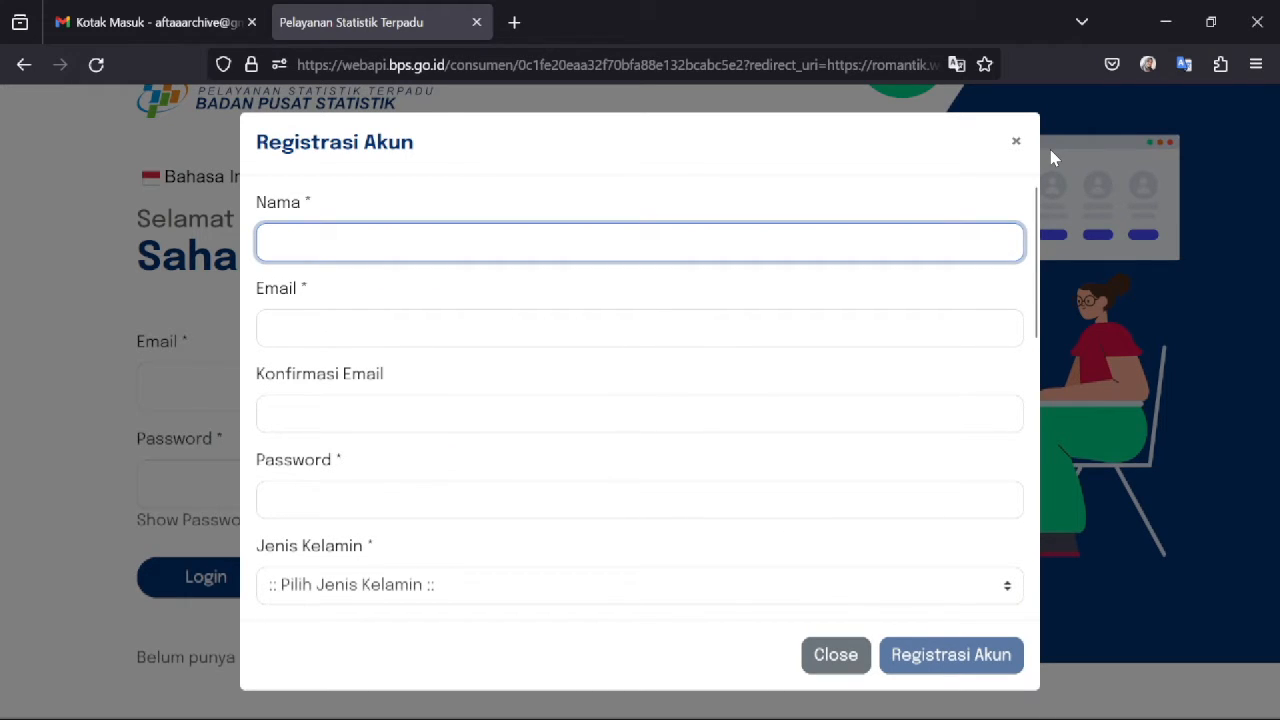
key(Tab)
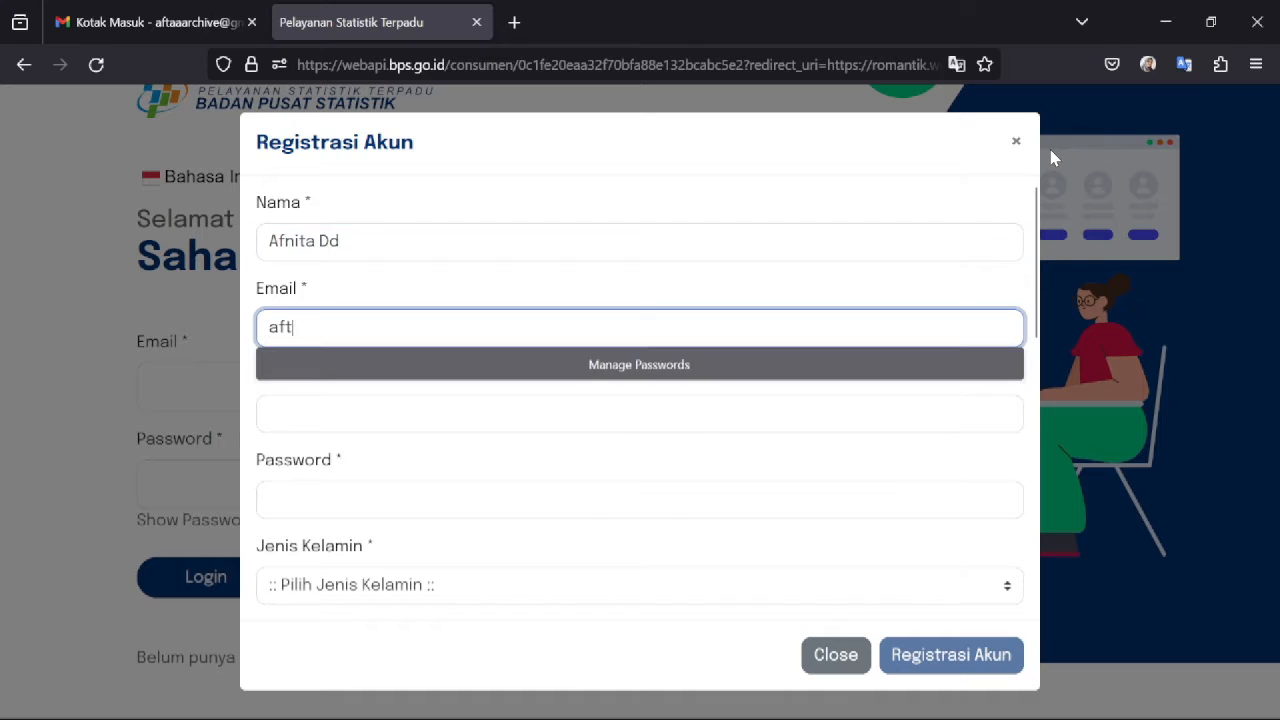
key(Tab)
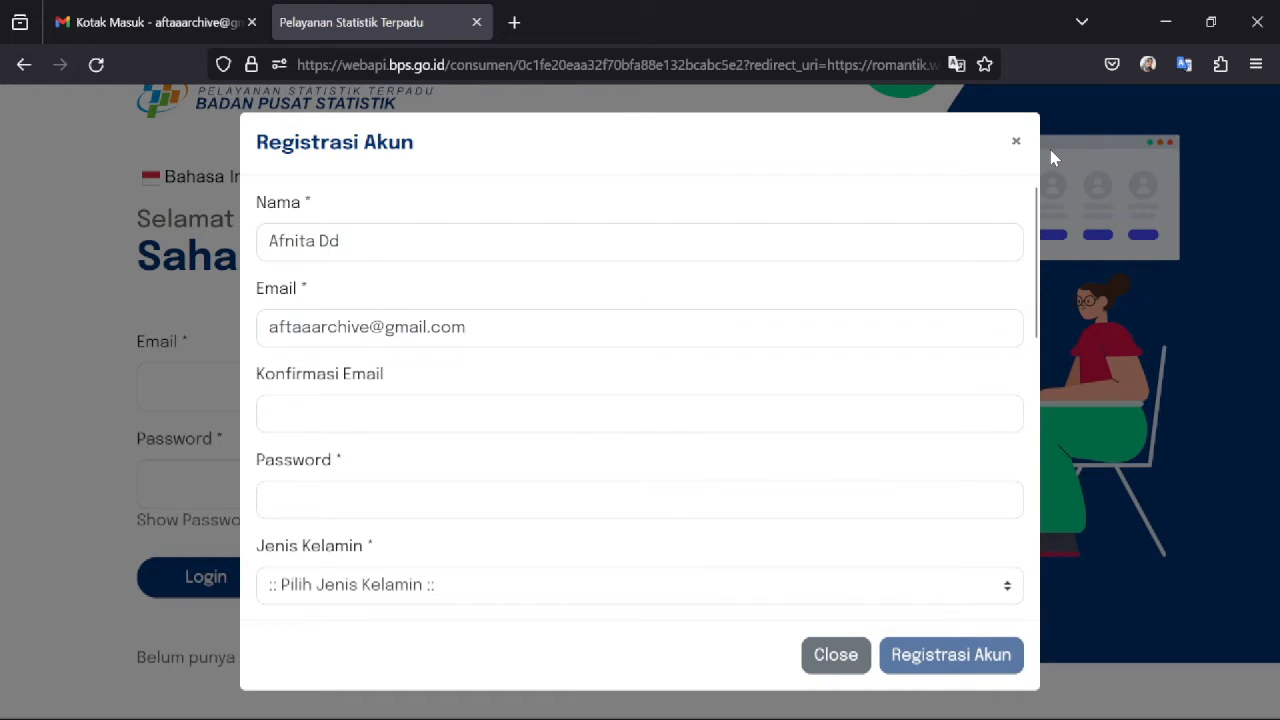
key(shift+Tab)
key(ctrl+c)
key(Tab)
key(ctrl+v)
key(Tab)
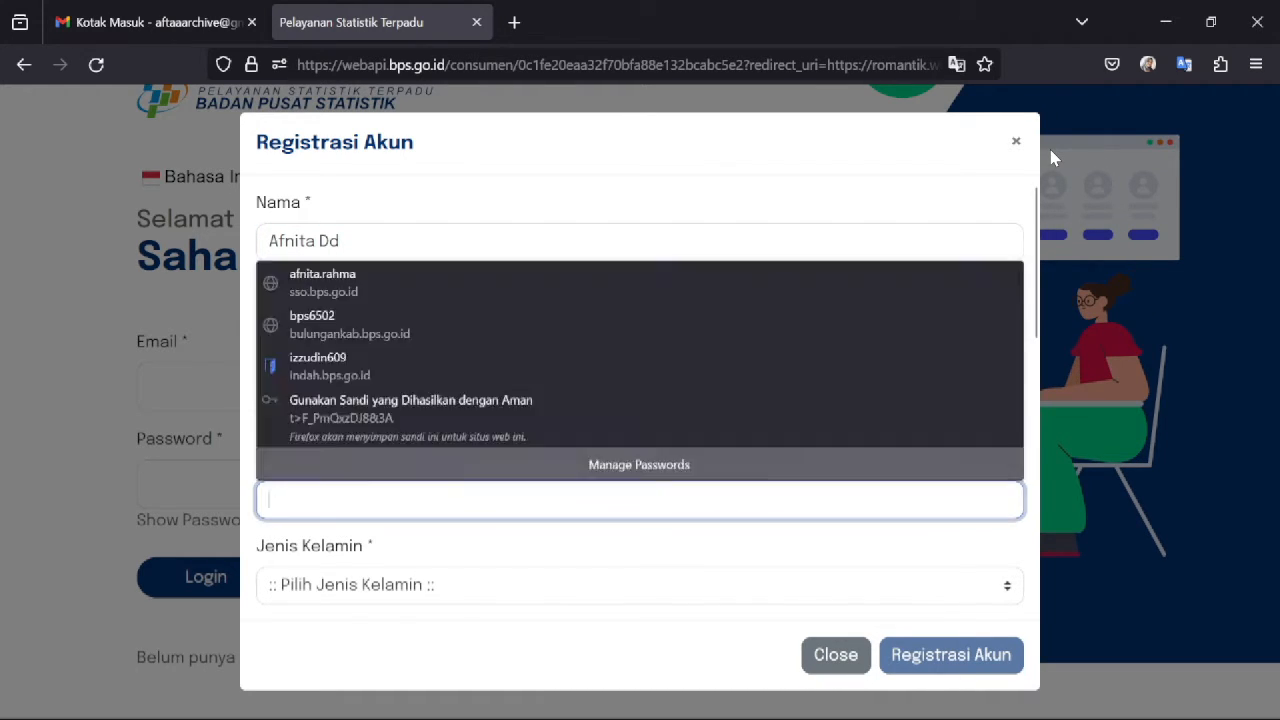
text(•••••••••••)
- Set gender Perempuan, birth year 2001, and location Indonesia, Kalimantan Utara, Bulungan
click(343, 587)
click(310, 683)
drag(1038, 292, 1038, 434)
click(420, 298)
text(2001)
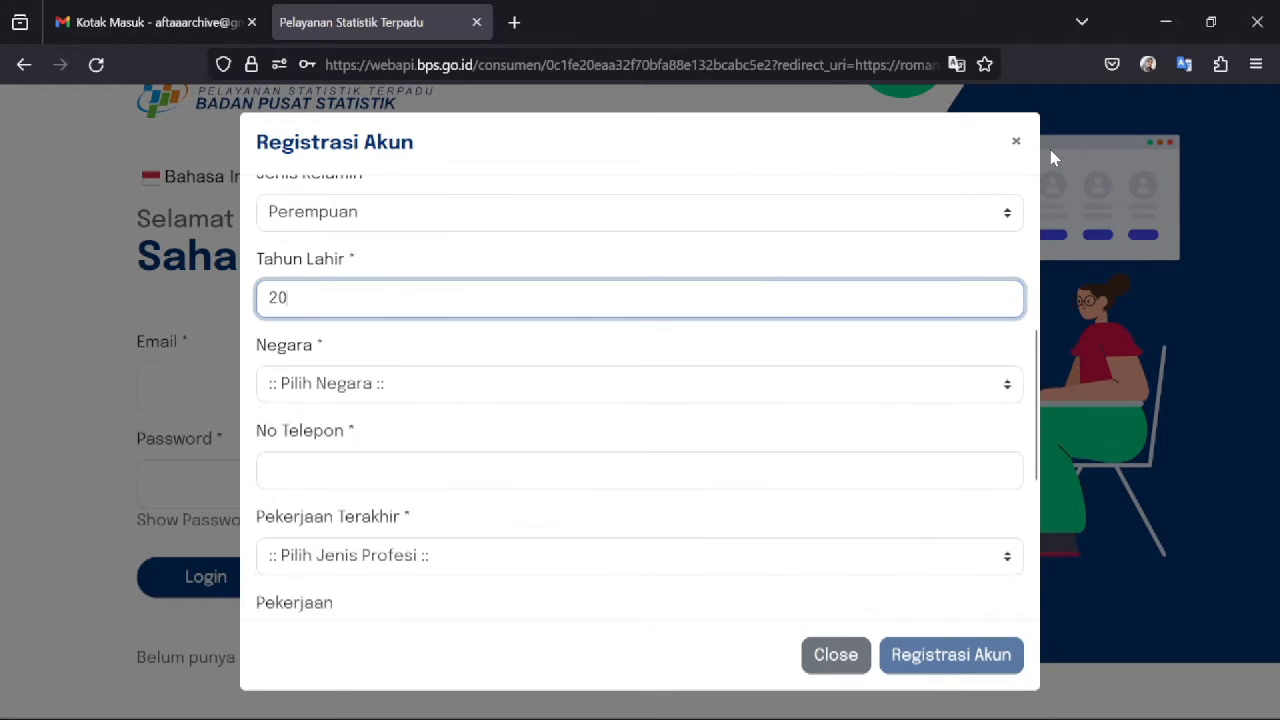
click(390, 381)
text(ia)
click(304, 694)
click(356, 471)
text(ka)
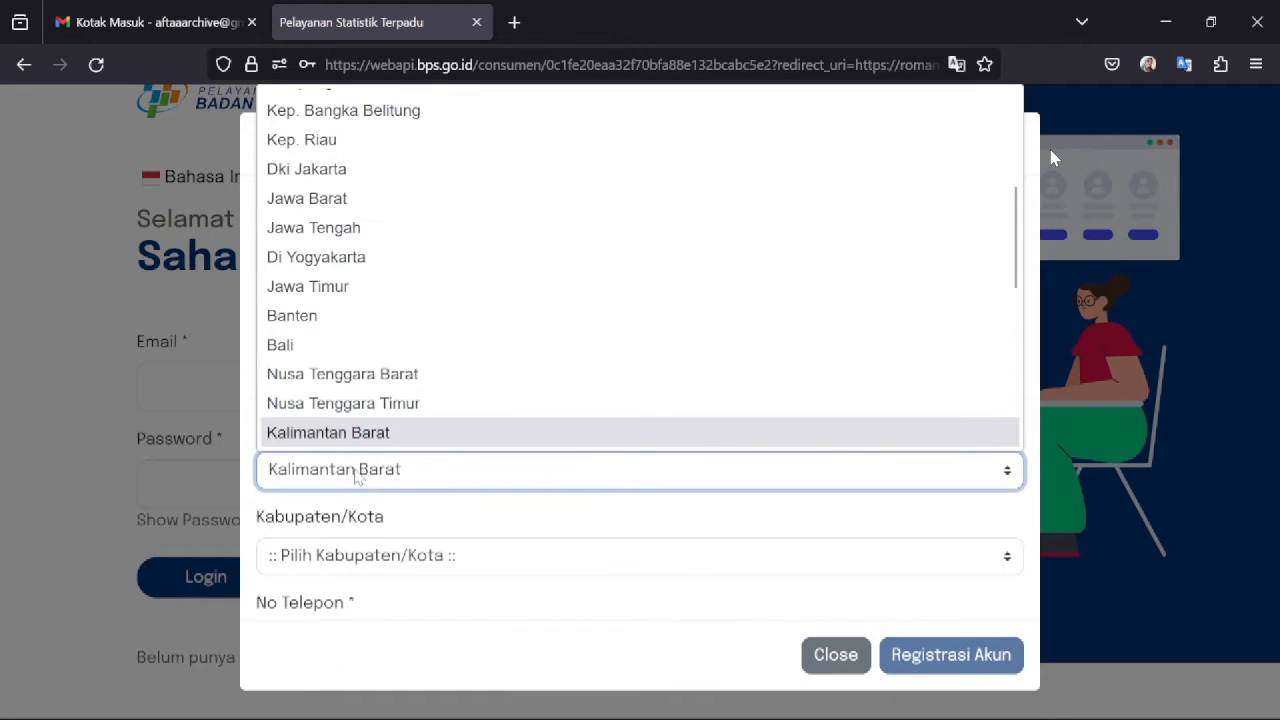
drag(1015, 260, 1023, 312)
click(350, 390)
click(391, 553)
click(340, 431)
drag(1037, 374, 1037, 540)
- Enter the phone number, profession Aparatur Sipil Negara, job title 'Pelaksana Pranata Komputer Ahli Pertama', education S1
click(420, 432)
click(388, 518)
click(370, 334)
click(420, 308)
text(Pranata Komputer Ahli Pertama)
key(Home)
text(Pelaksana)
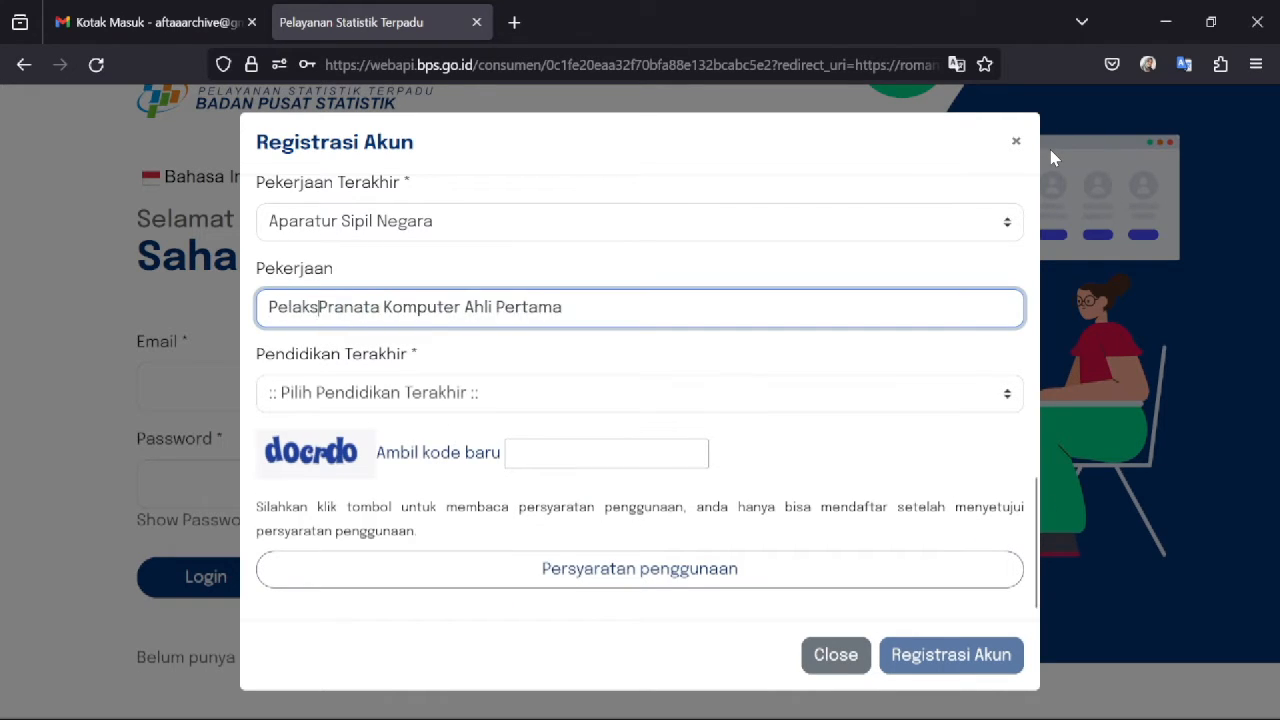
click(362, 395)
click(367, 522)
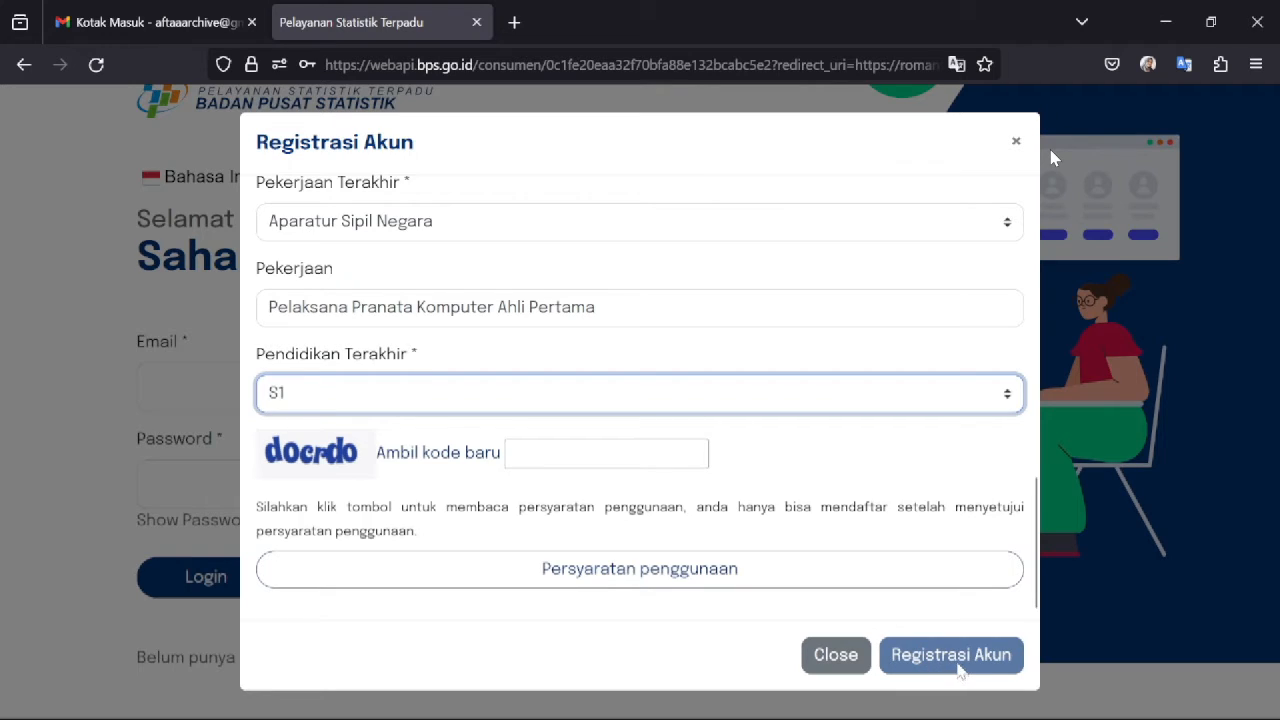
- Enter the captcha verification code and open the Persyaratan penggunaan terms
click(545, 455)
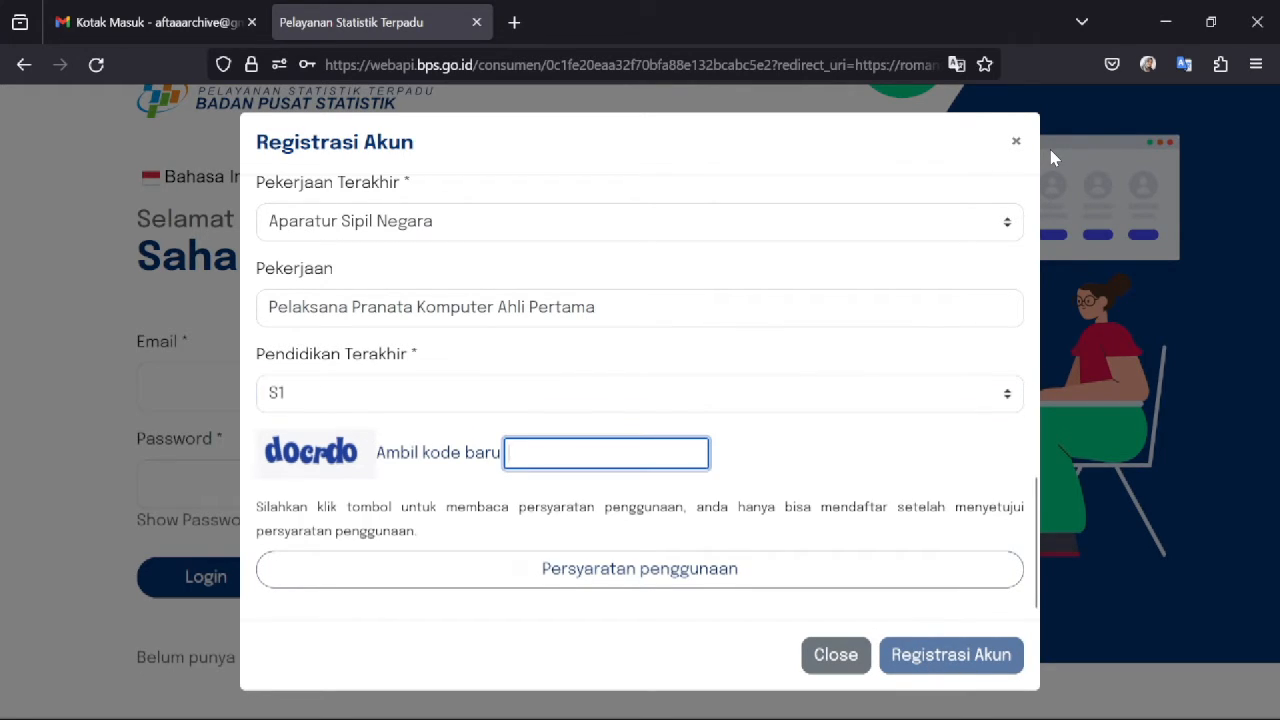
text(docrdo)
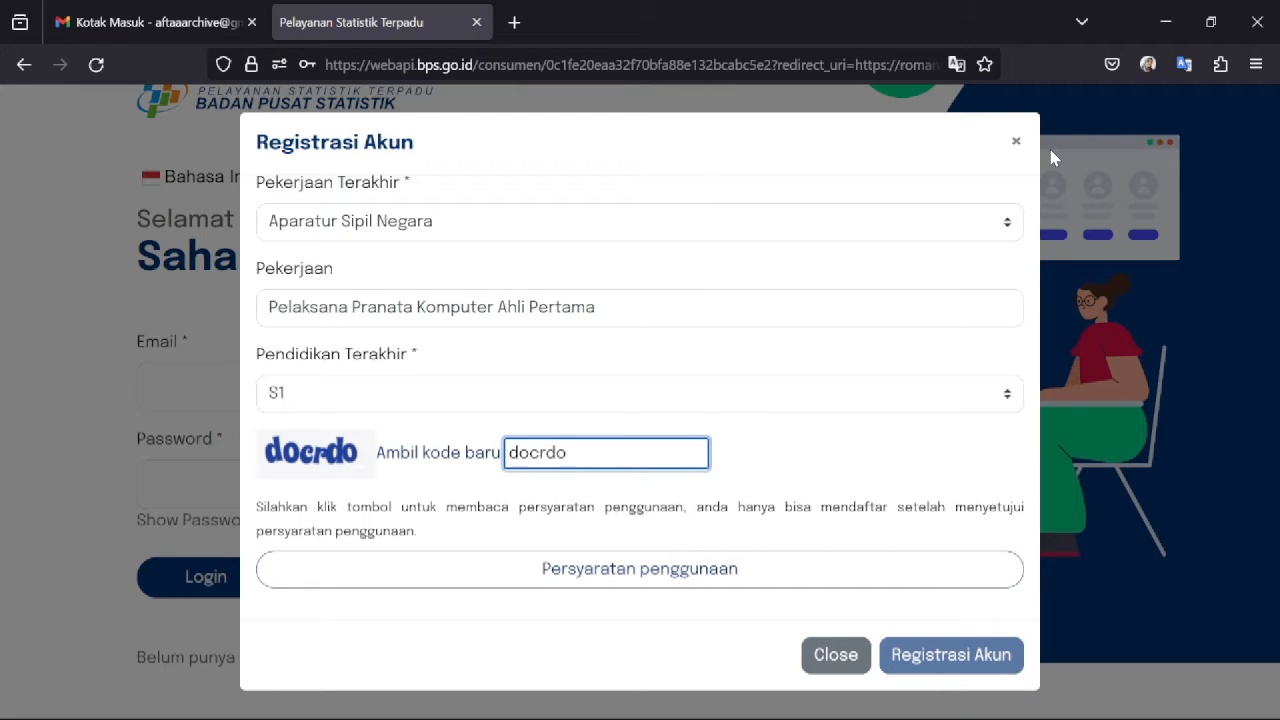
click(545, 572)
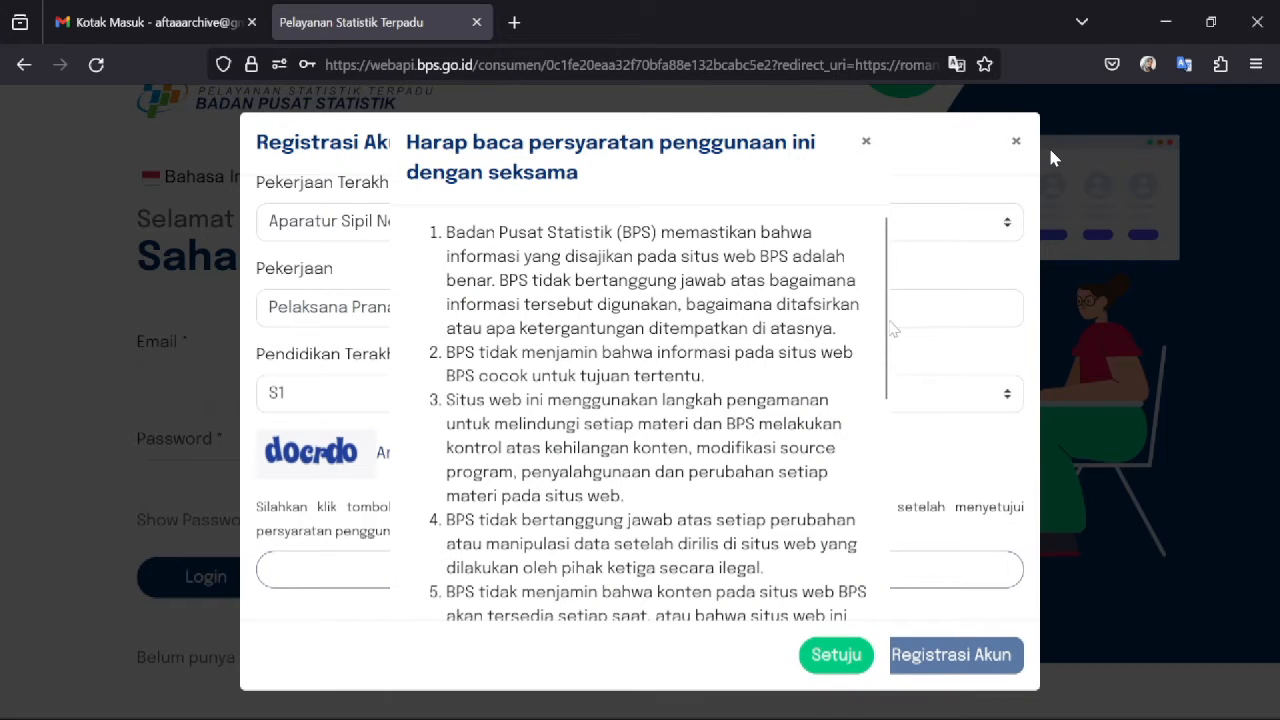
- Agree to the terms with Setuju, submit Registrasi Akun, and decline Firefox's password saving
scroll(890, 330, down, 5)
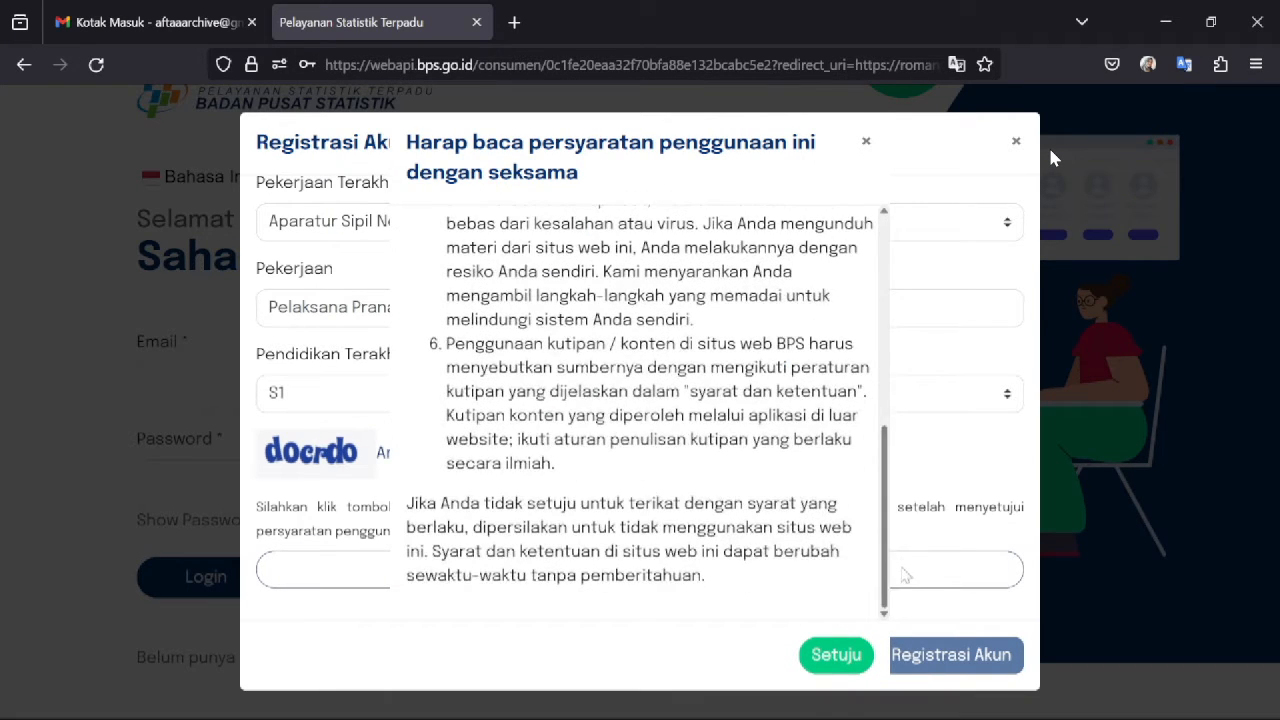
click(836, 655)
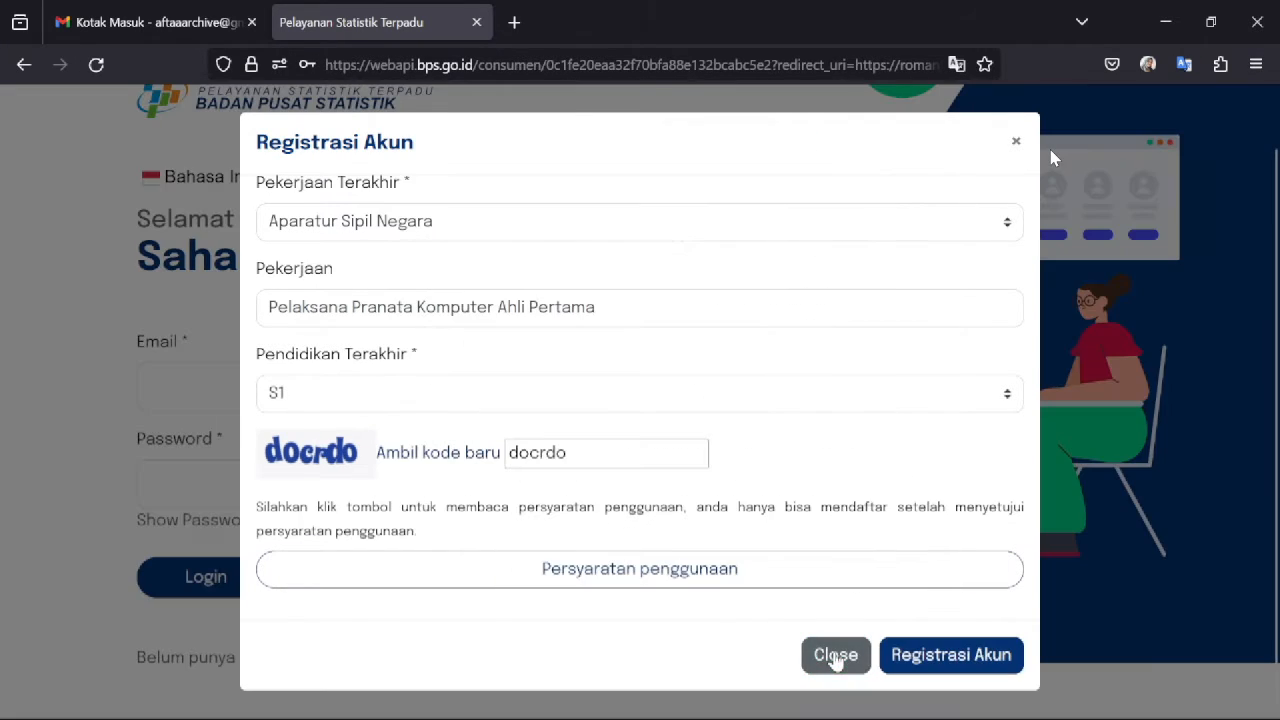
click(935, 658)
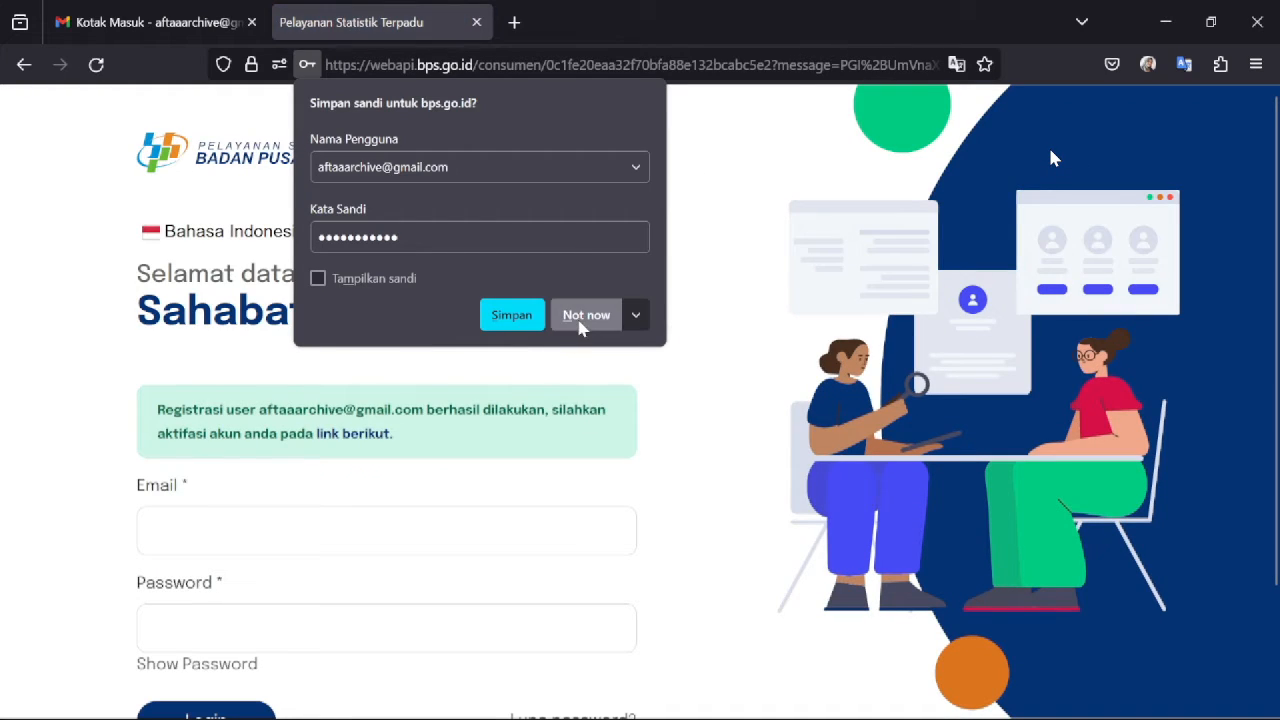
click(584, 322)
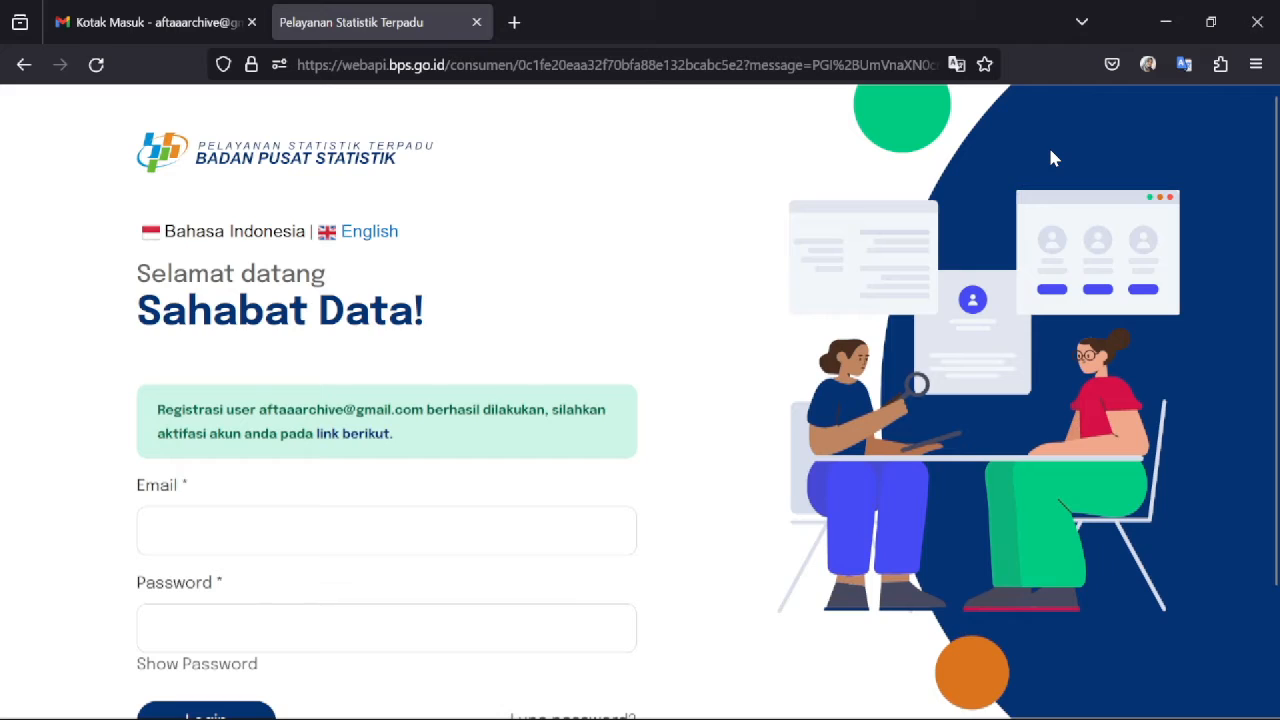
drag(157, 410, 432, 443)
click(432, 443)
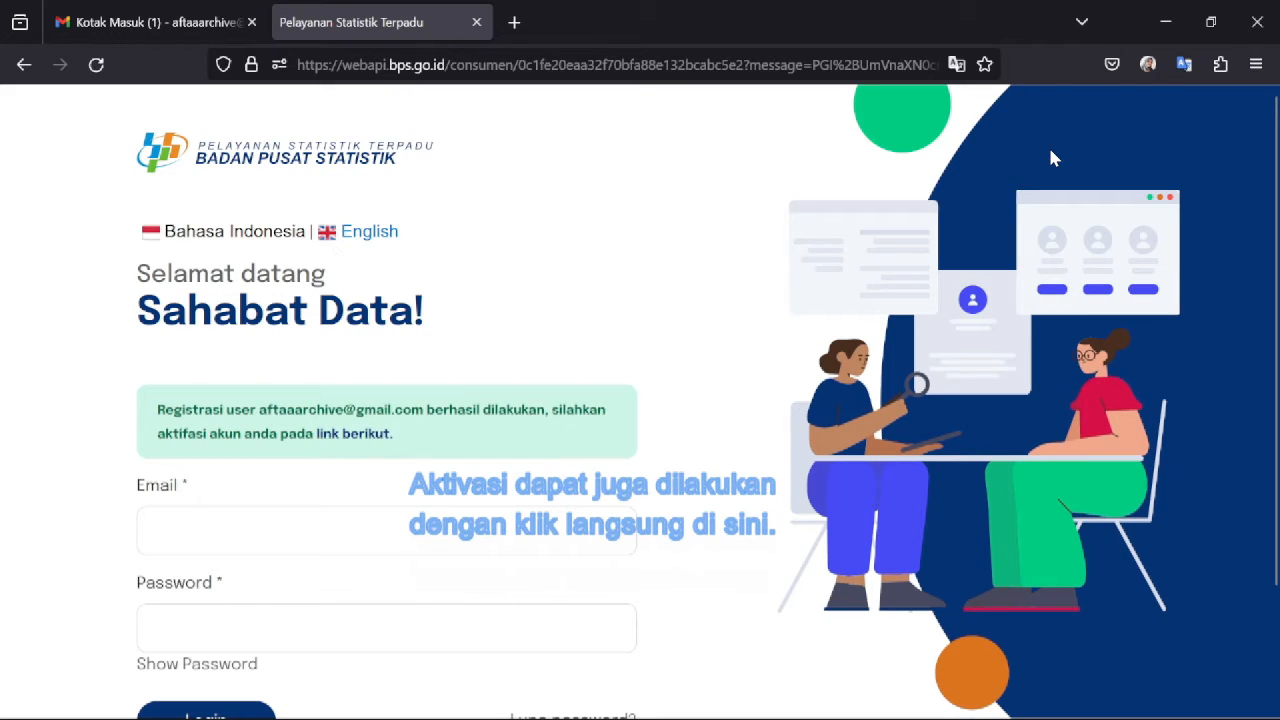
- Open the Aktifasi Akun email in Gmail and follow its 'link berikut' activation link
click(167, 28)
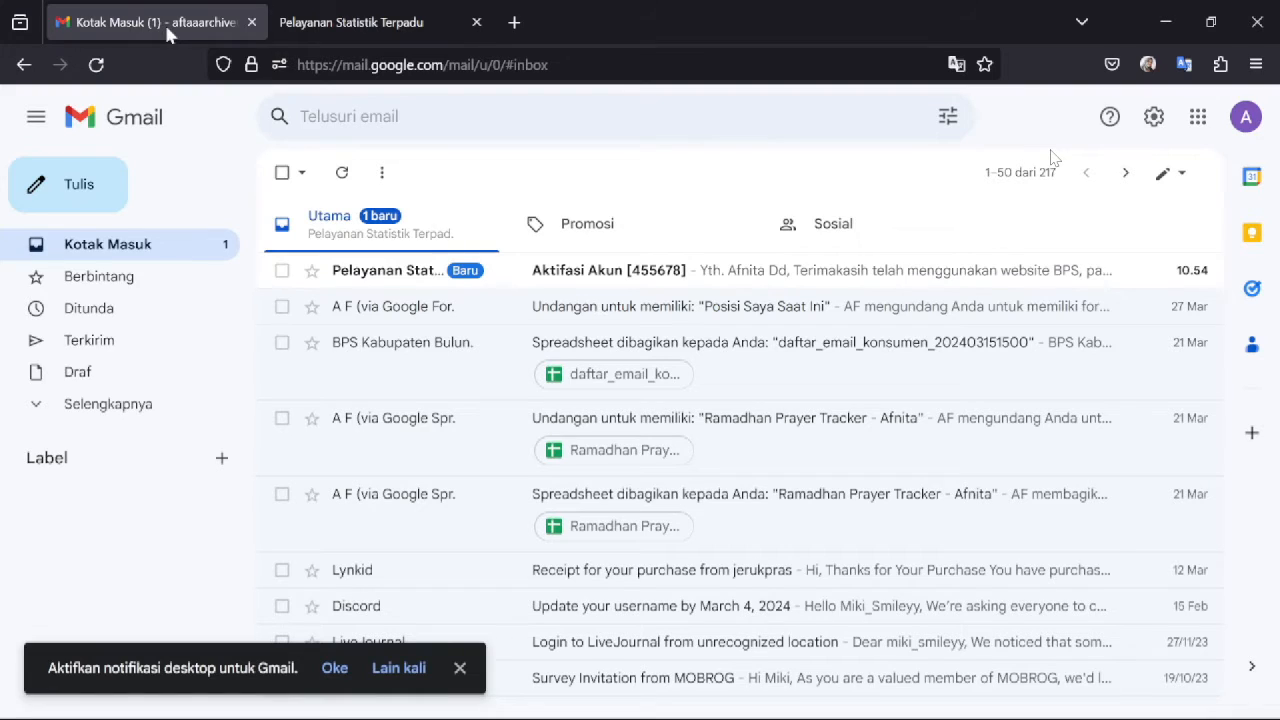
click(628, 278)
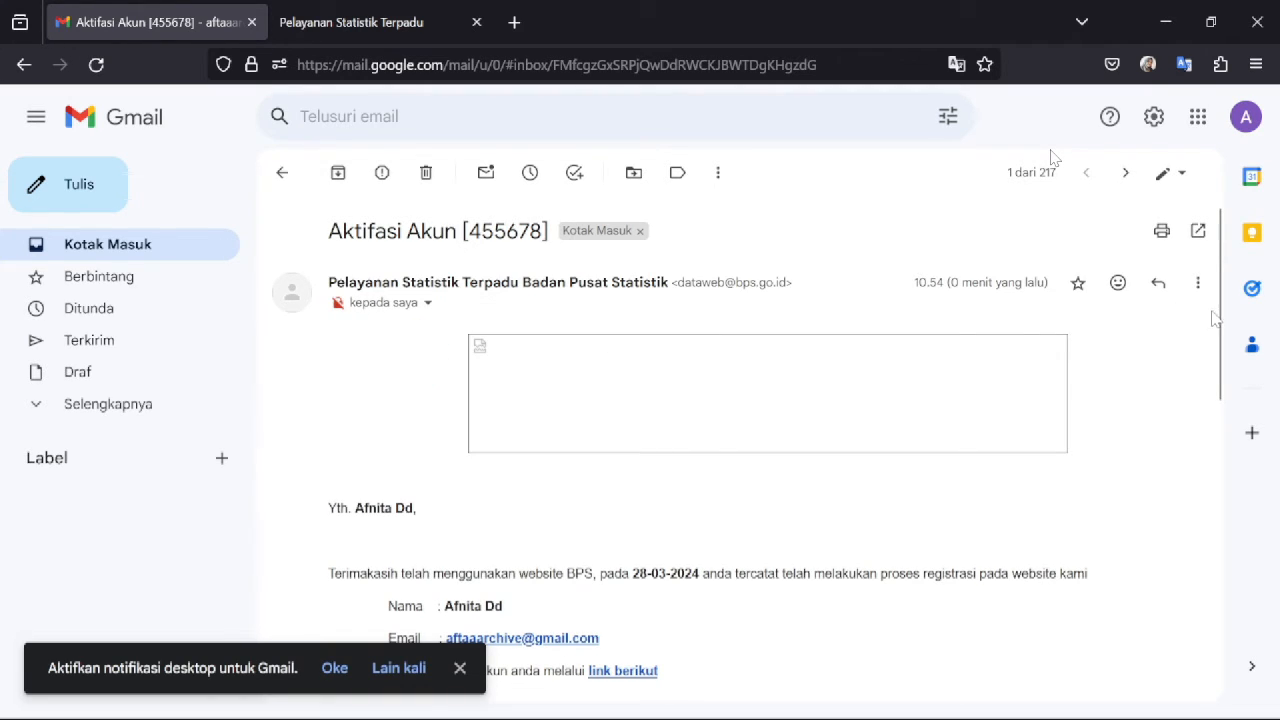
scroll(1228, 365, down, 2)
scroll(1200, 395, down, 3)
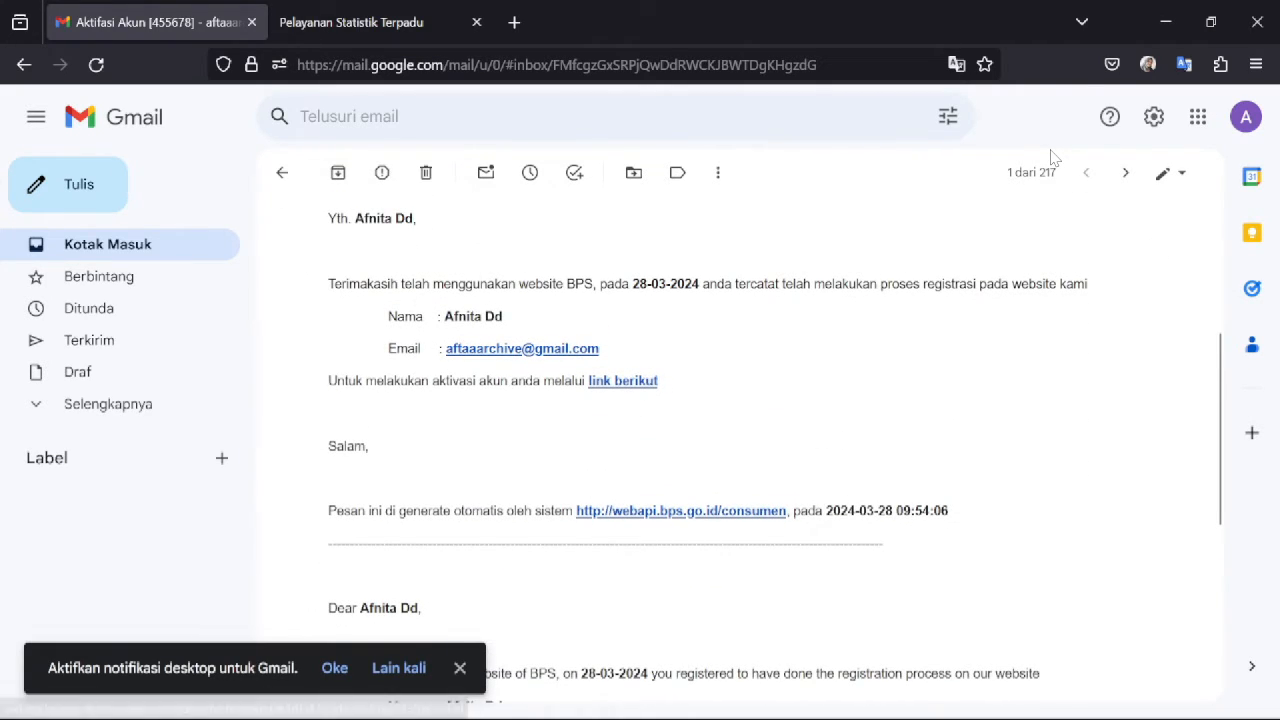
triple_click(713, 382)
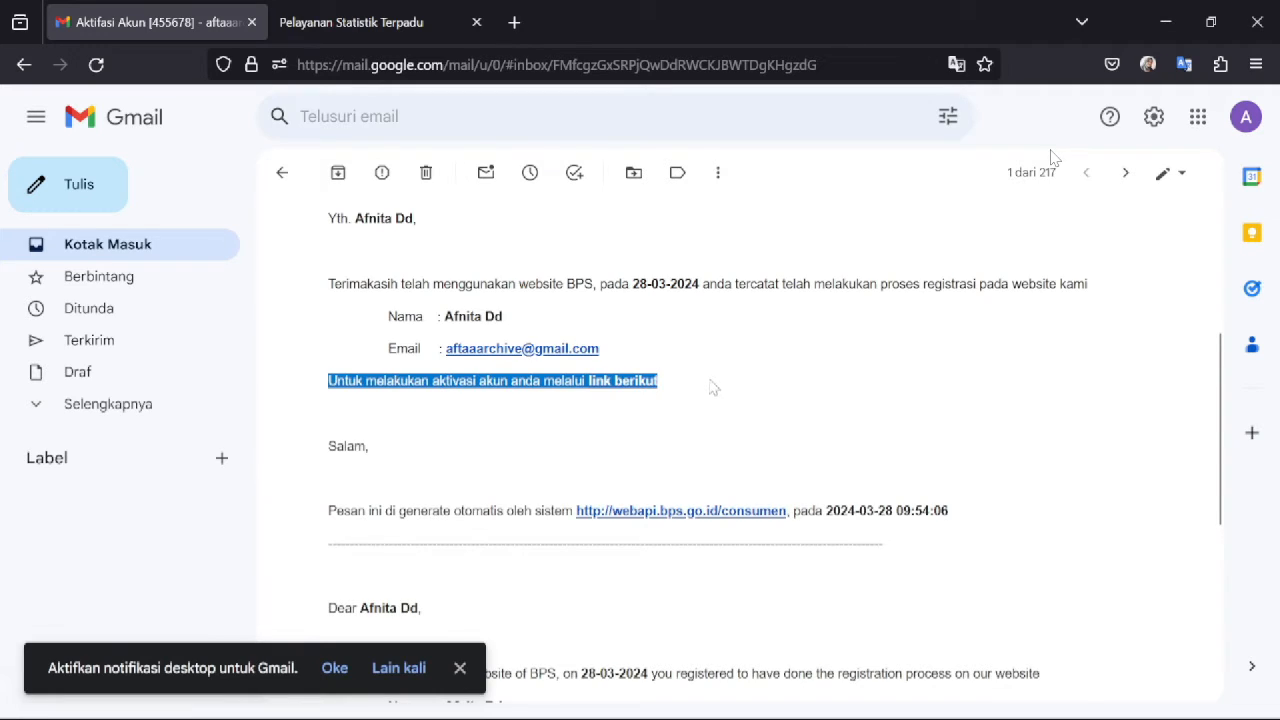
click(617, 384)
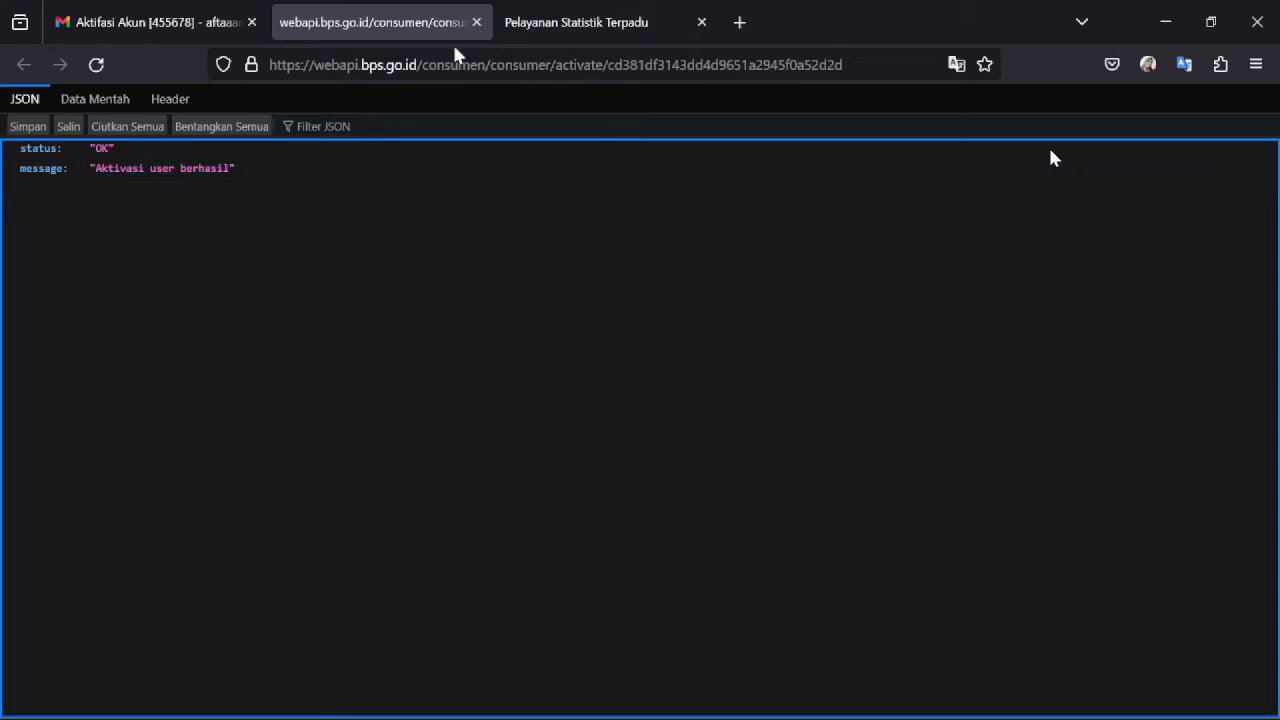
- Back on the BPS login page, sign in with the new account's e-mail and password
click(586, 12)
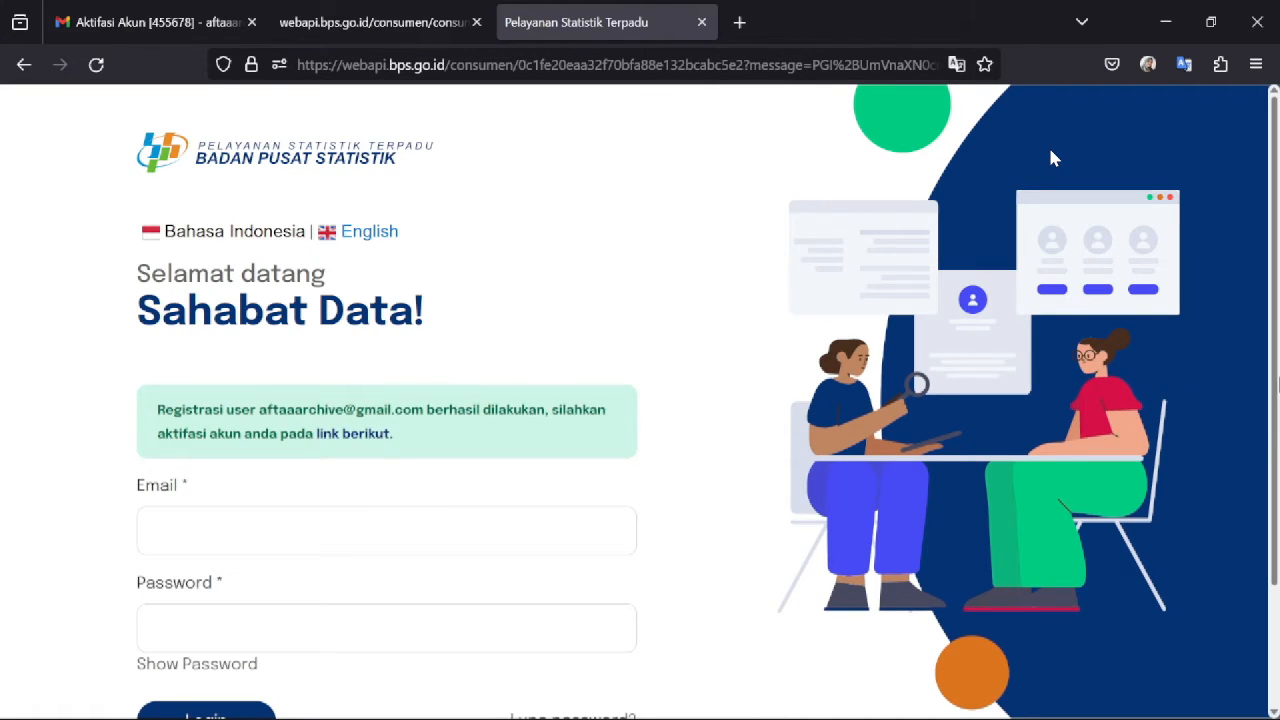
scroll(1051, 158, down, 3)
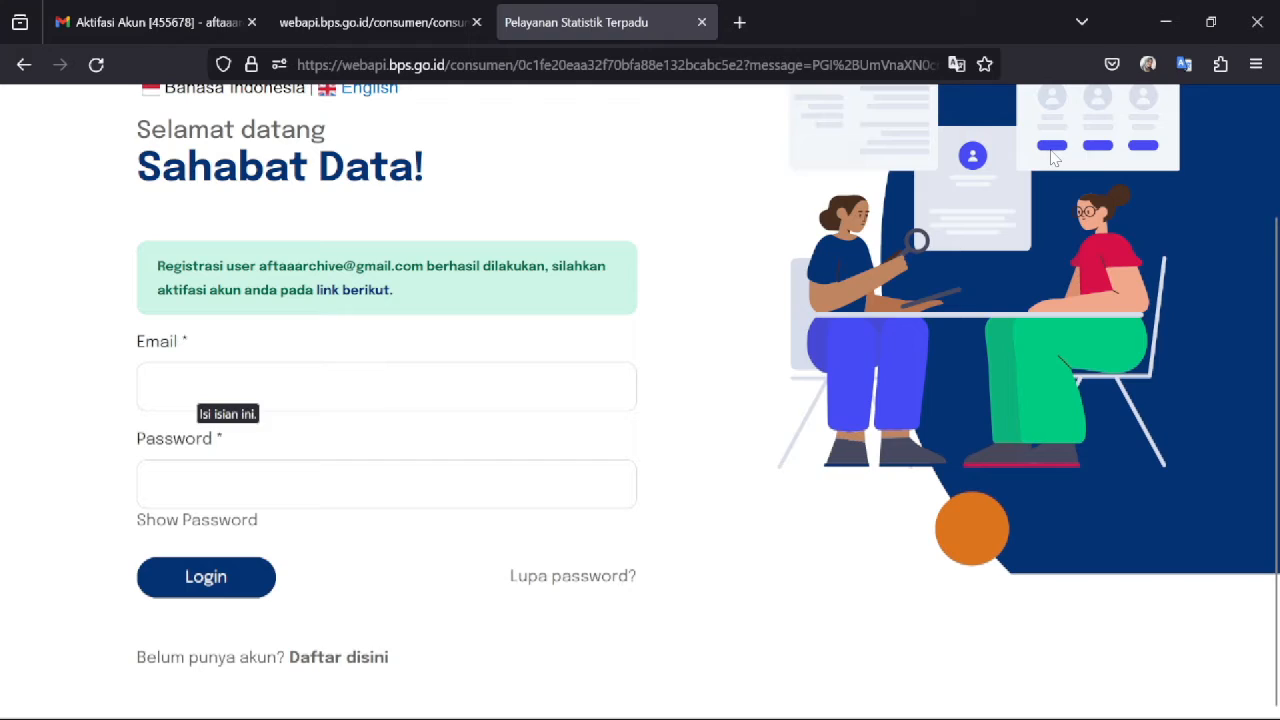
click(197, 386)
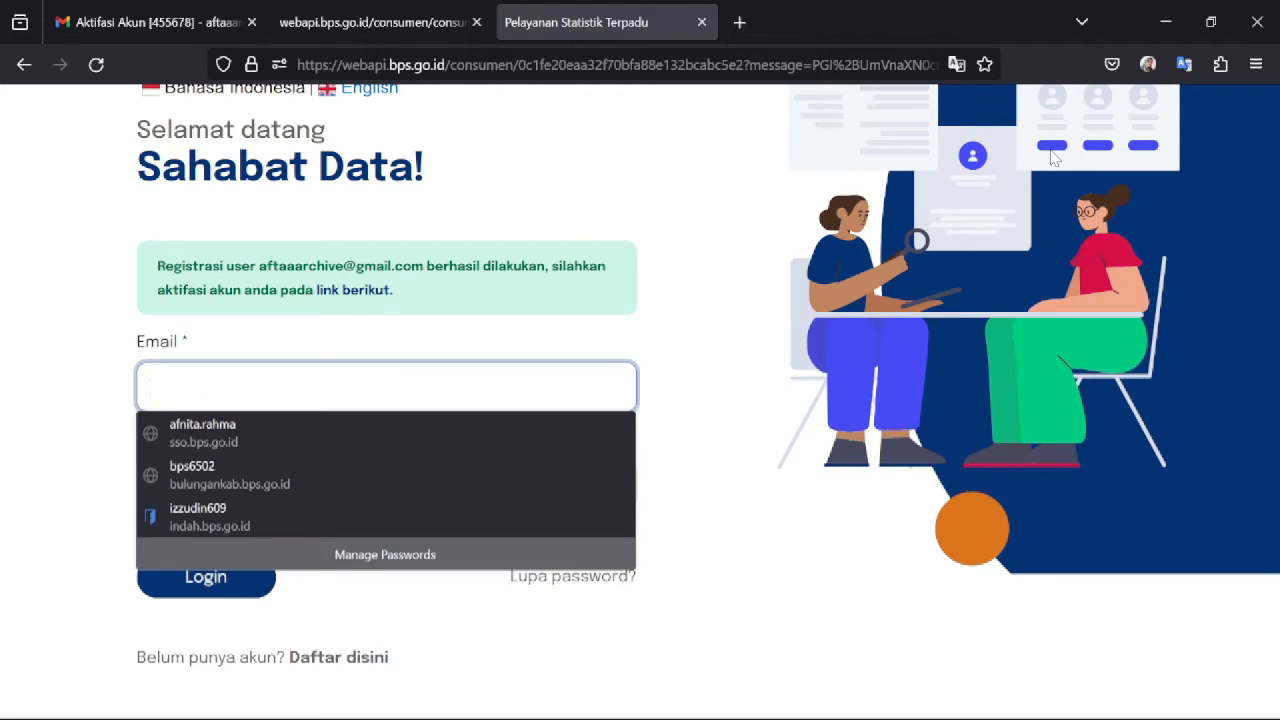
key(Tab)
text(***********)
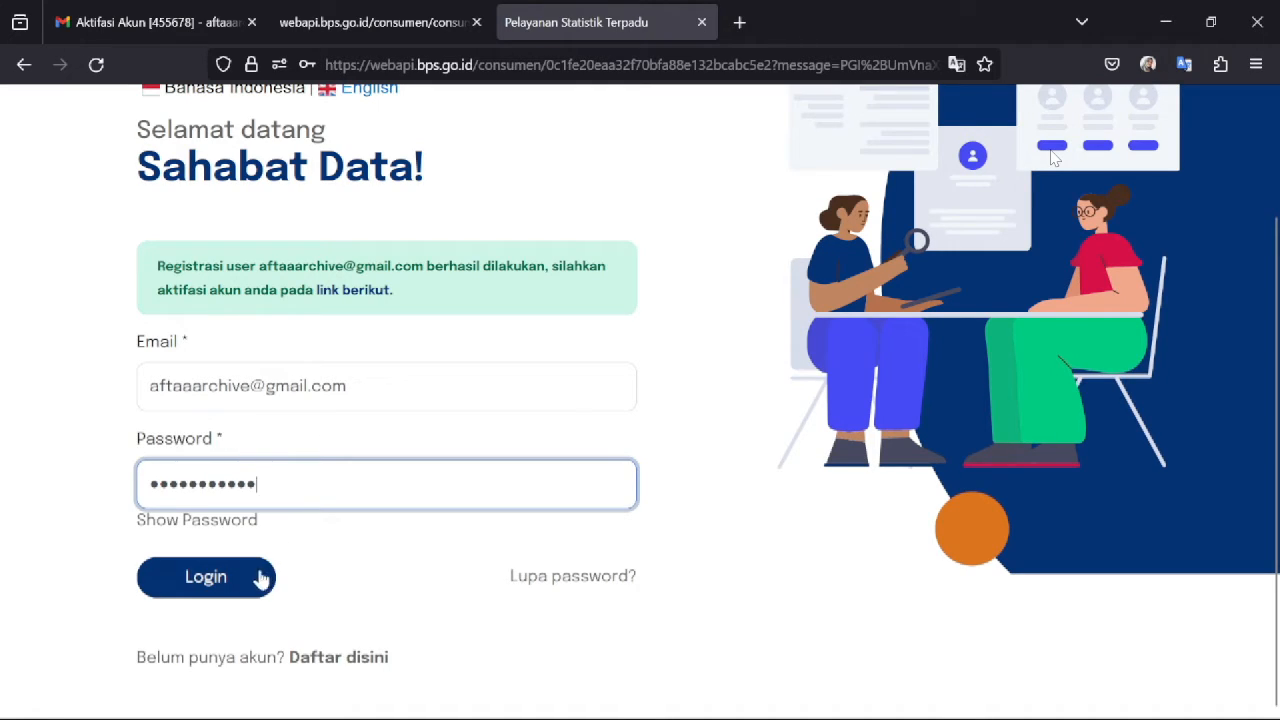
click(231, 584)
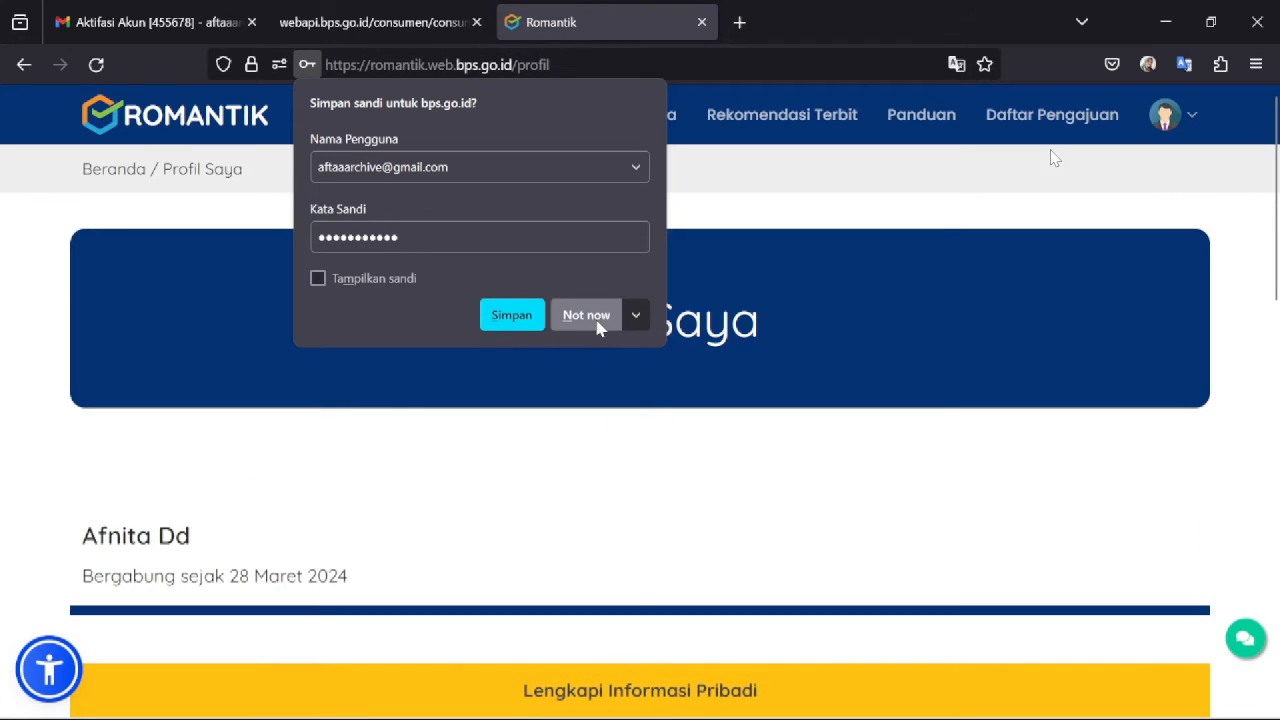
- Decline Firefox's password saving and scroll the profile down to the Instansi section
click(586, 315)
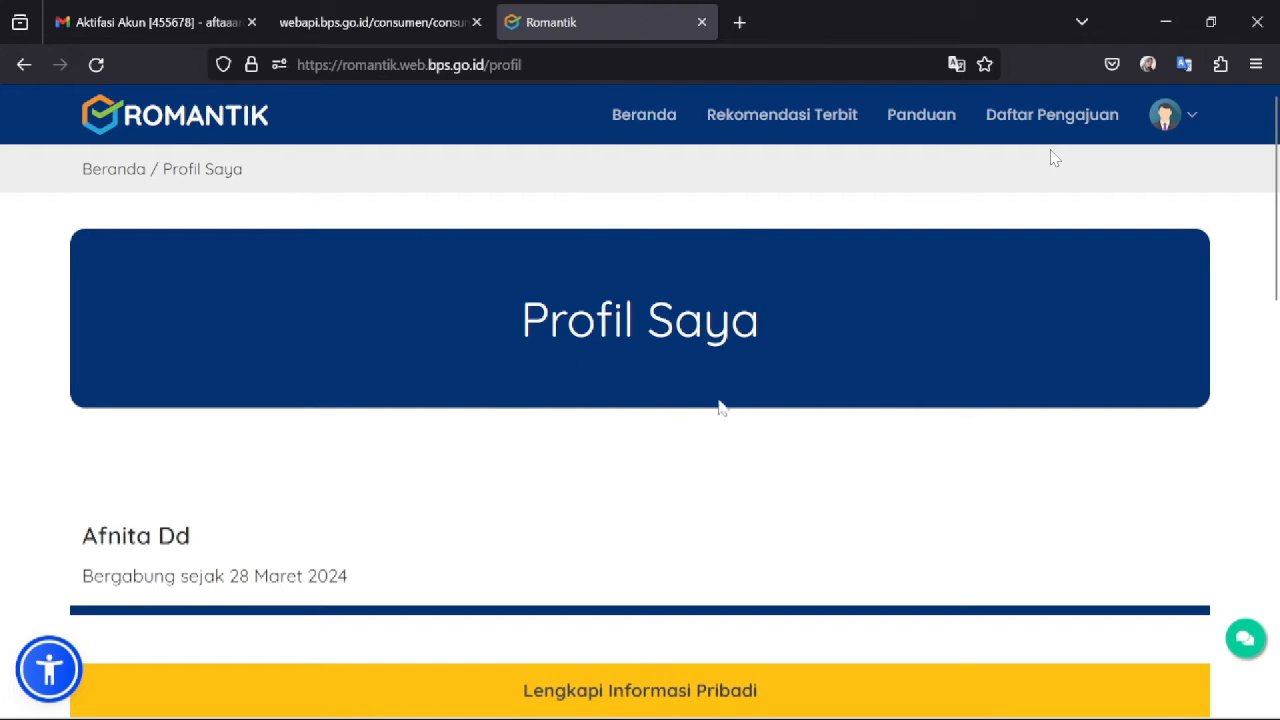
scroll(1053, 157, down, 3)
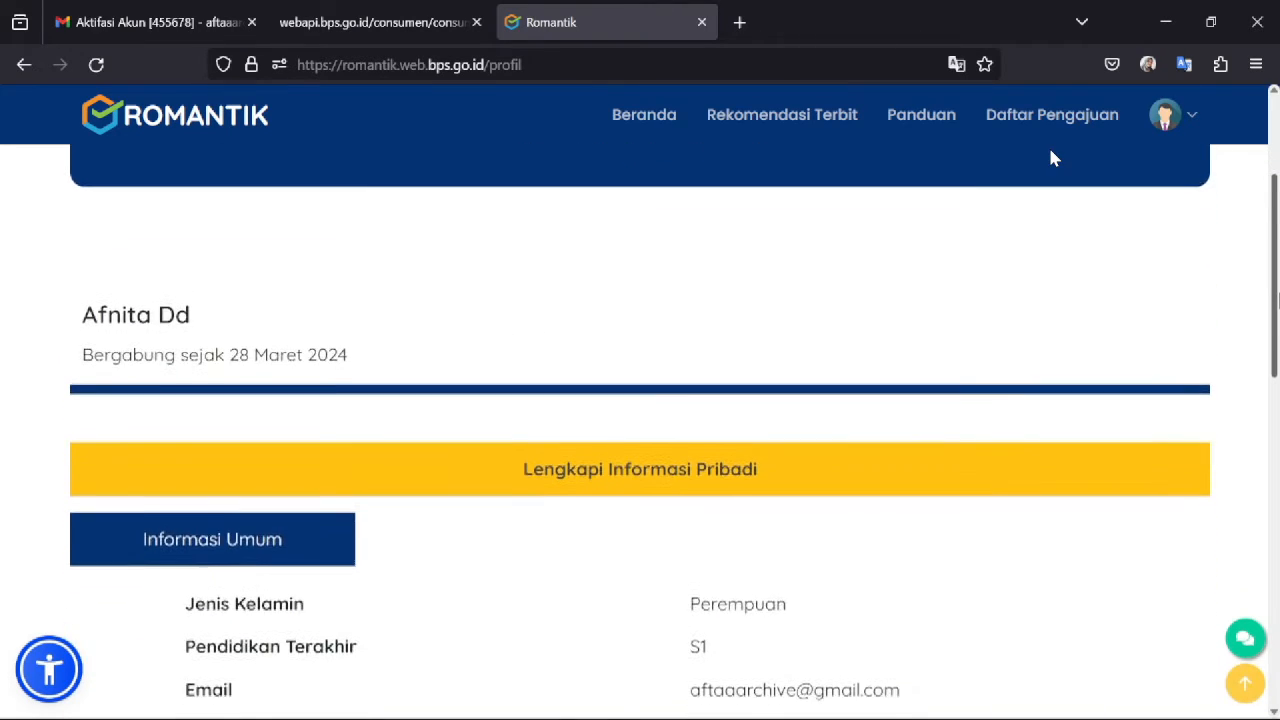
scroll(1053, 157, down, 3)
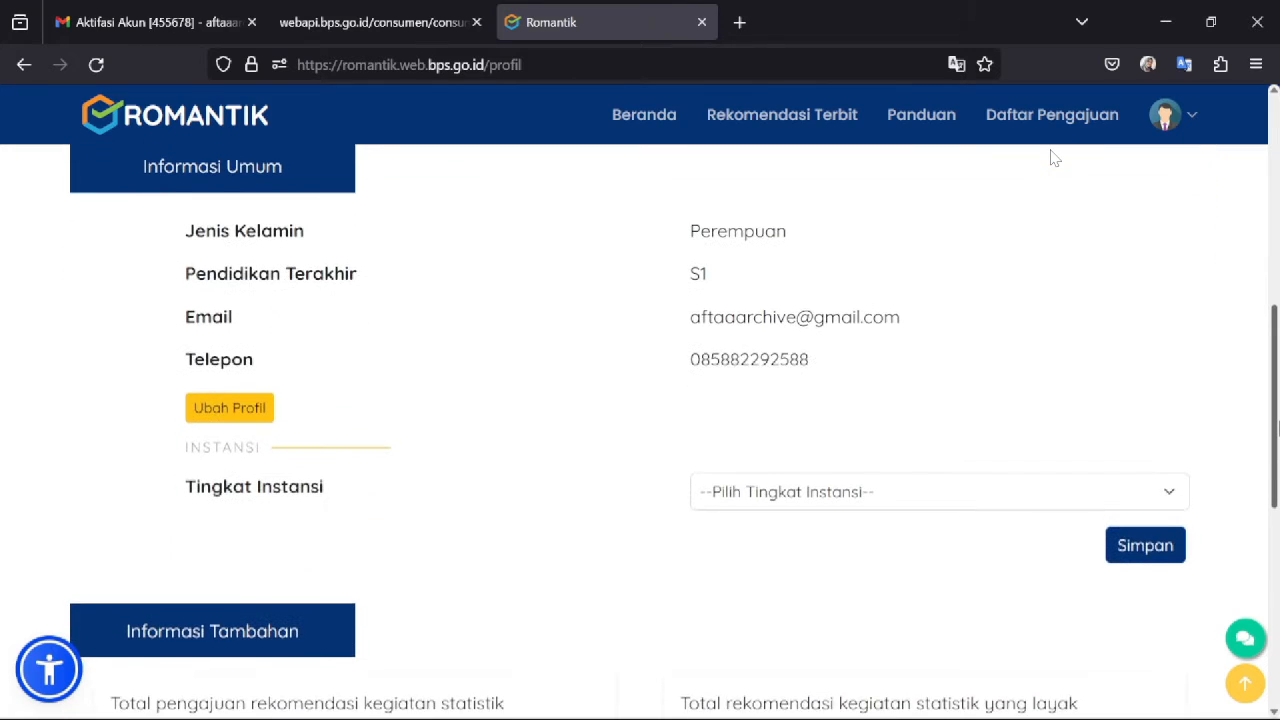
scroll(1053, 157, up, 1)
scroll(1053, 157, down, 1)
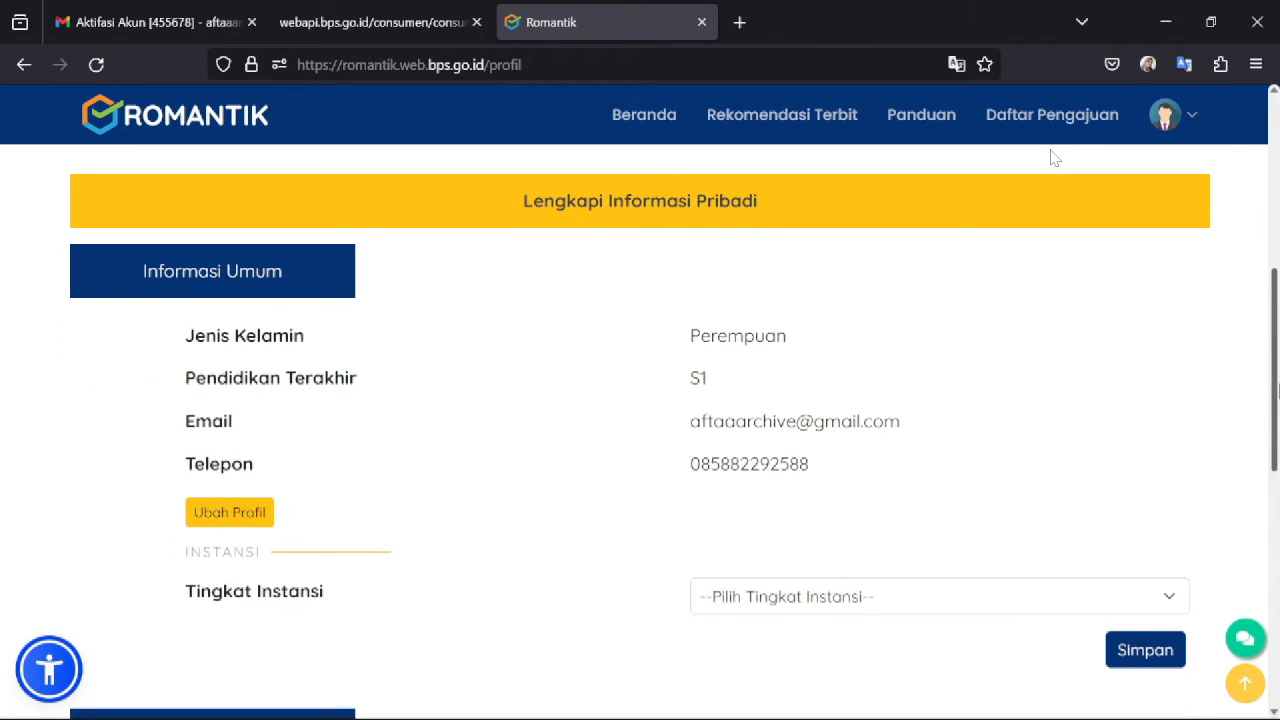
scroll(1053, 157, down, 1)
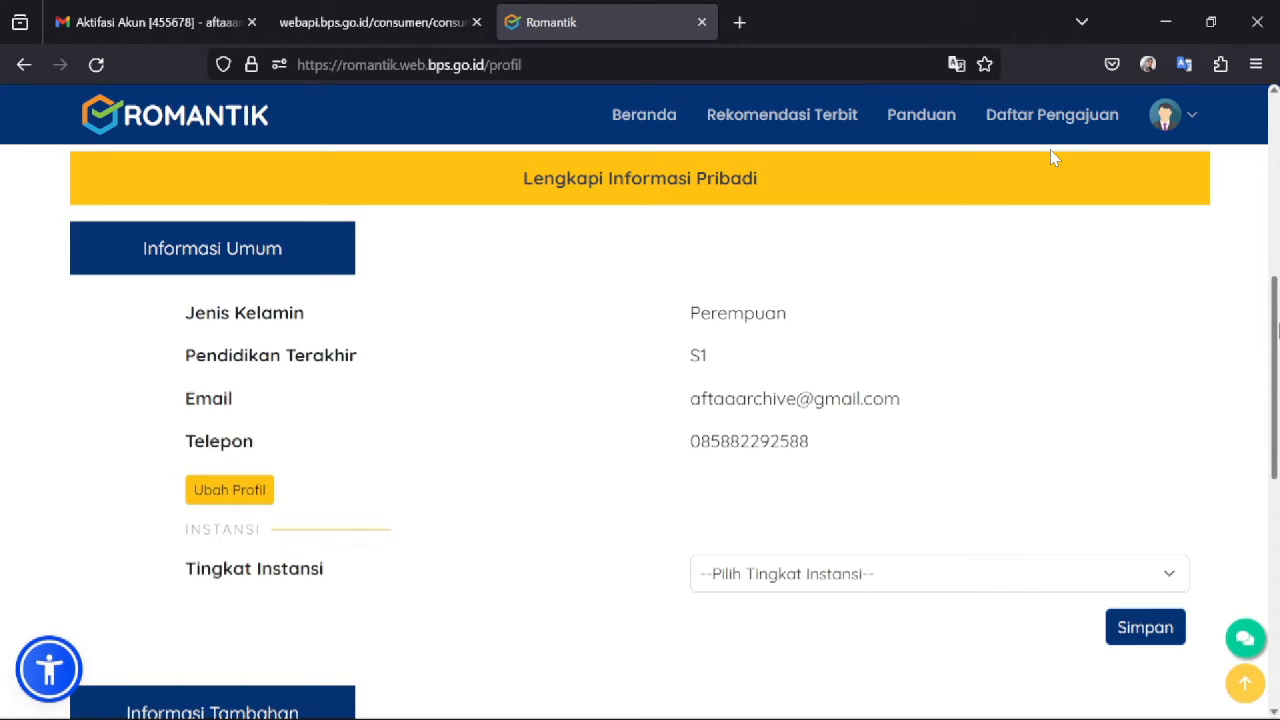
scroll(1052, 158, down, 1)
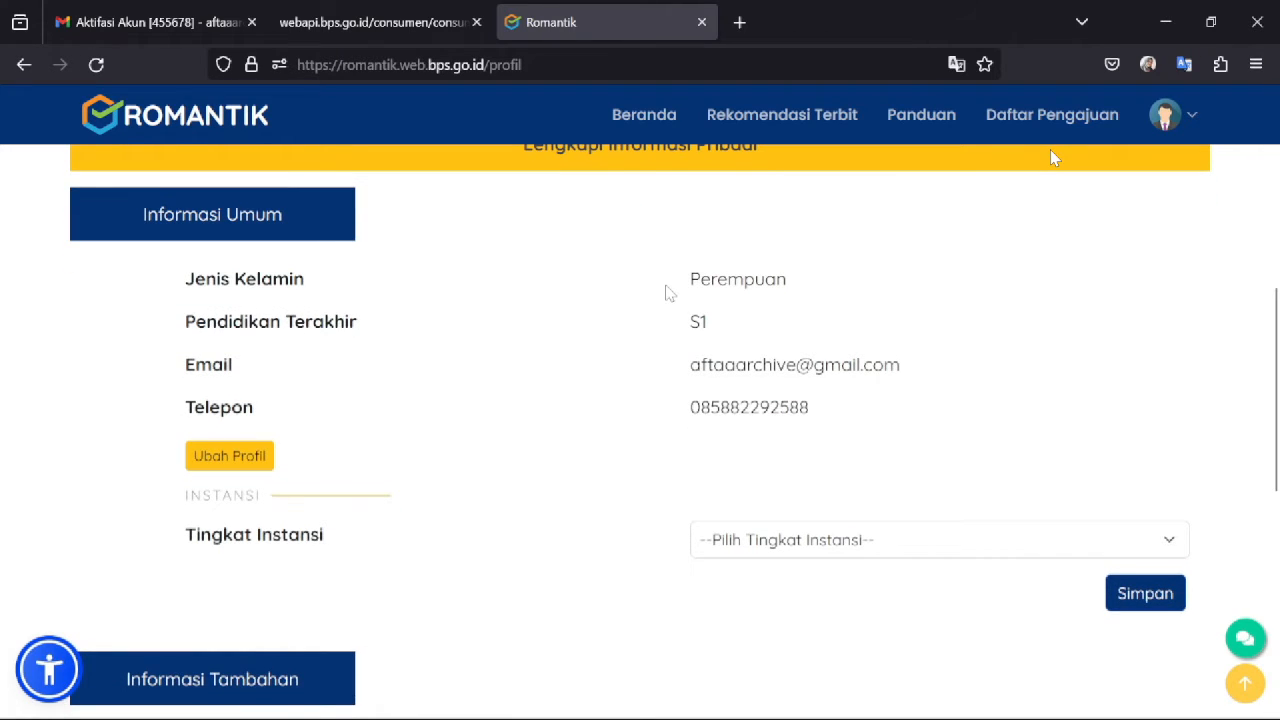
- Set institution level Kabupaten/Kota, province Kalimantan Utara and regency Kabupaten Bulungan
click(754, 540)
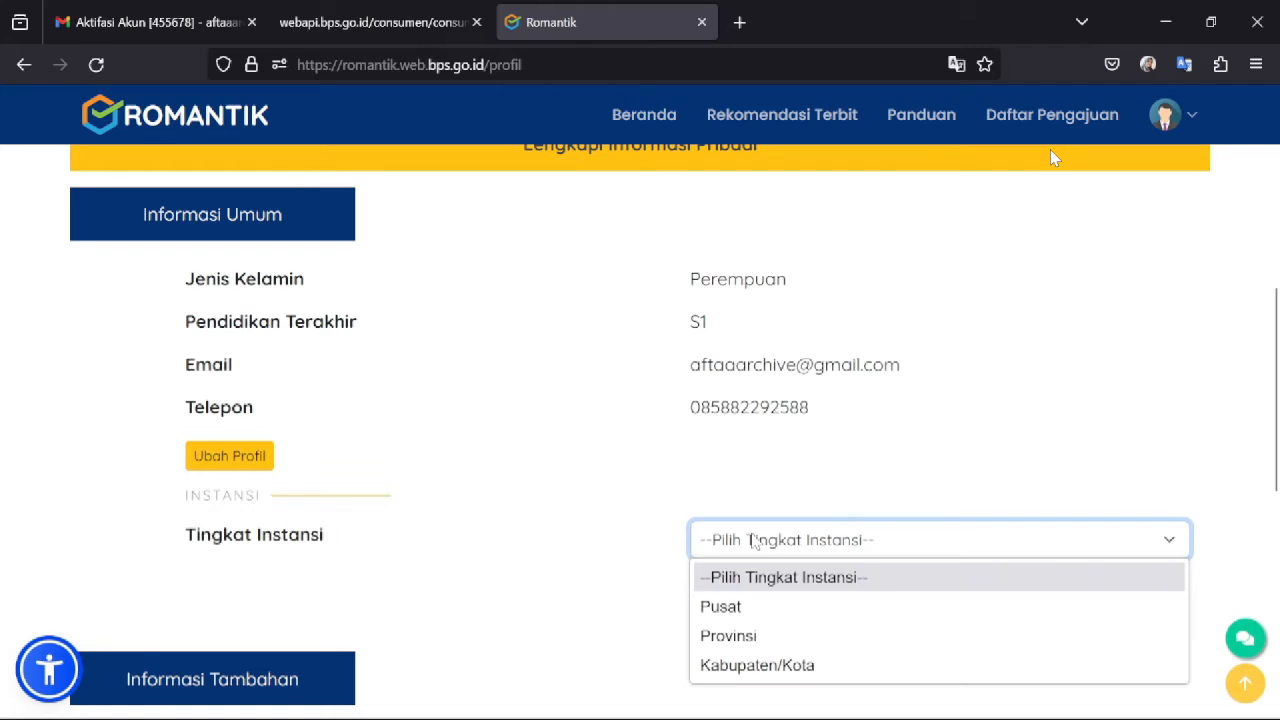
click(768, 668)
scroll(990, 421, down, 2)
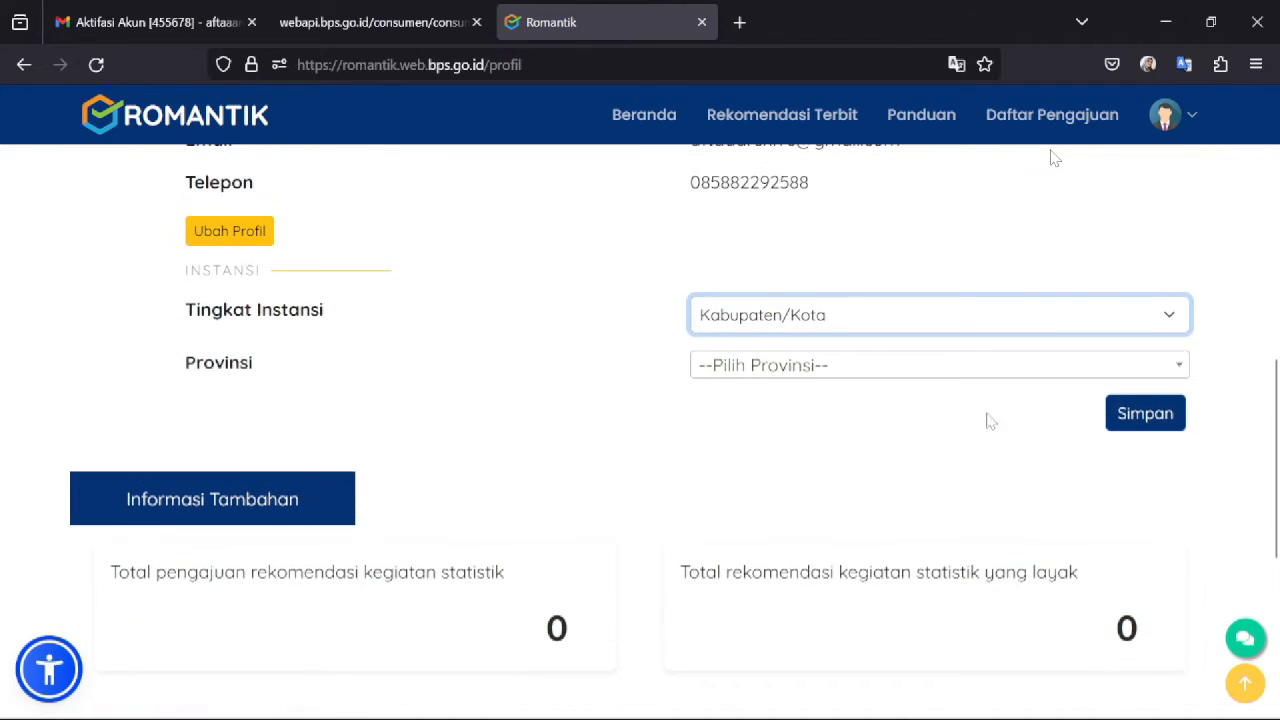
click(889, 368)
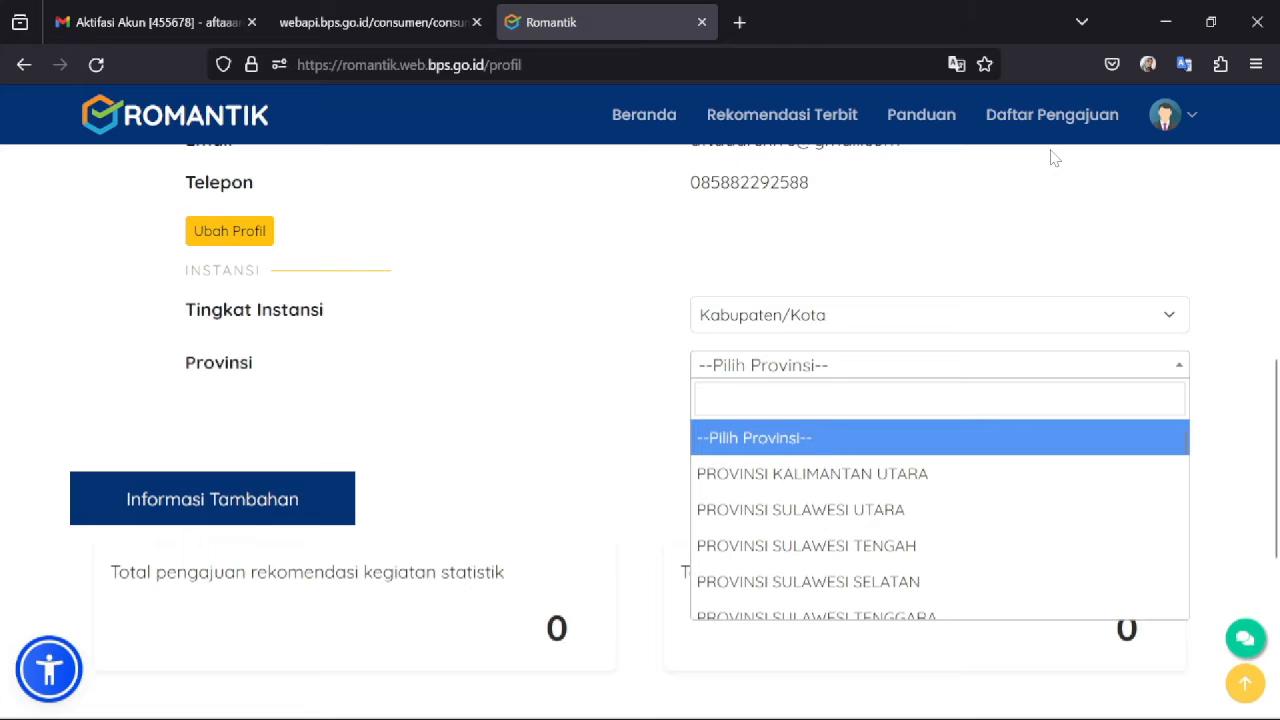
text(kalima)
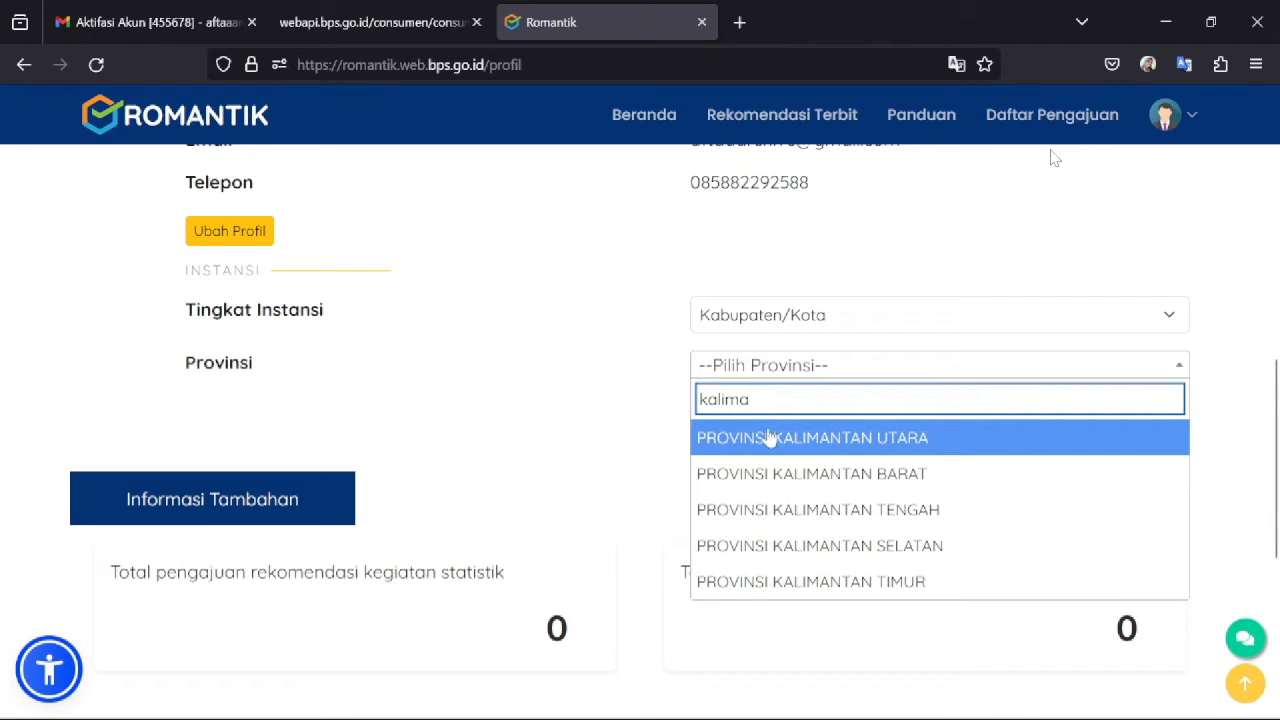
click(768, 438)
click(722, 414)
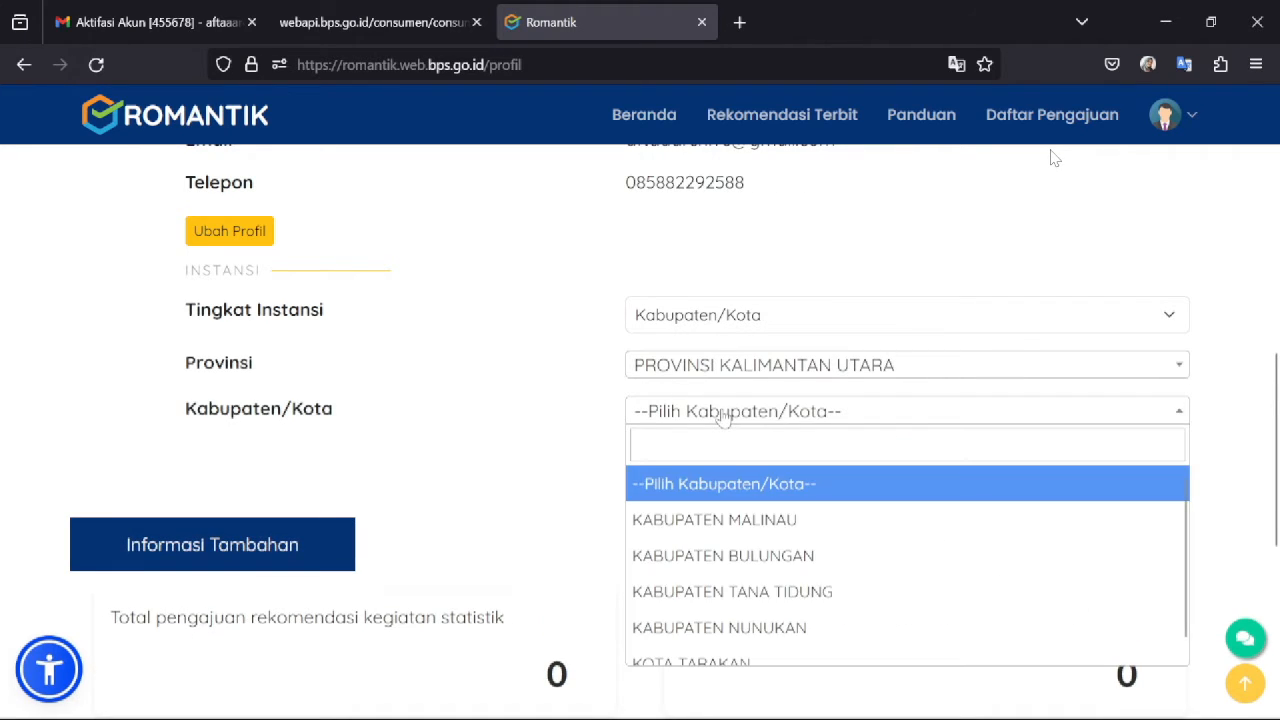
click(735, 556)
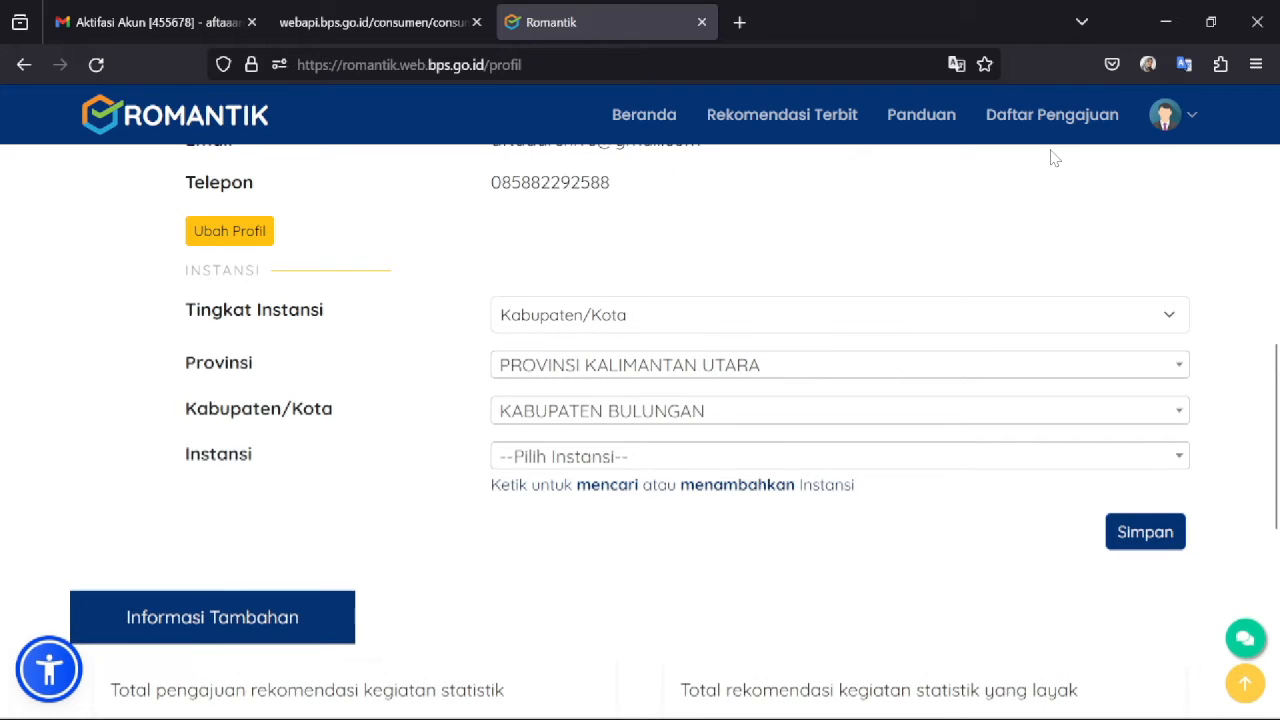
- Choose Dinas Sosial Kabupaten Bulungan as the agency and save with Simpan
click(648, 458)
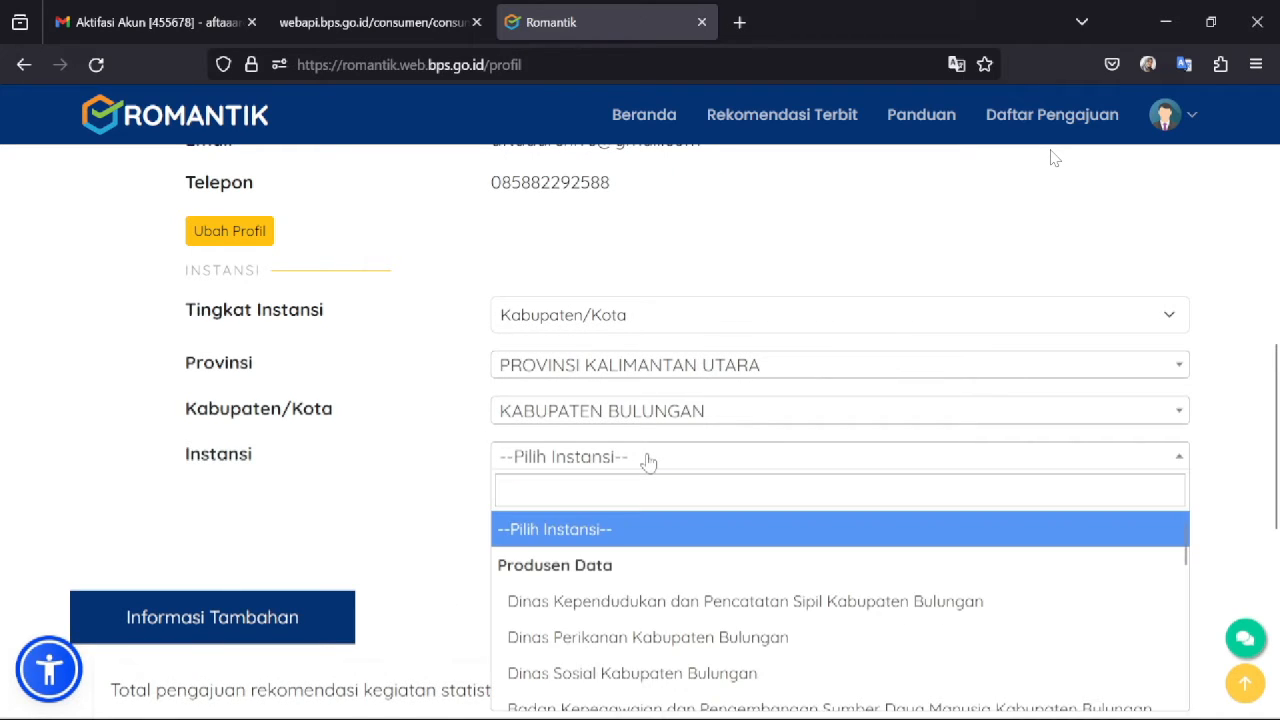
scroll(1052, 157, down, 2)
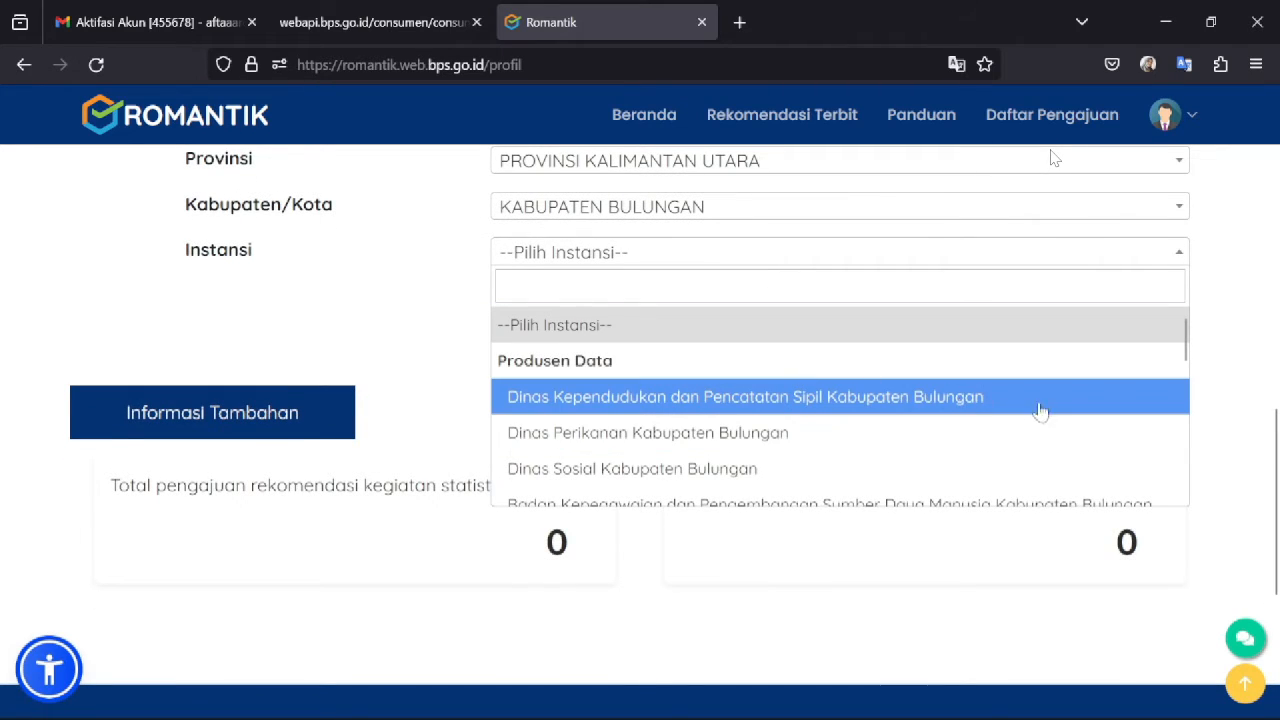
click(737, 486)
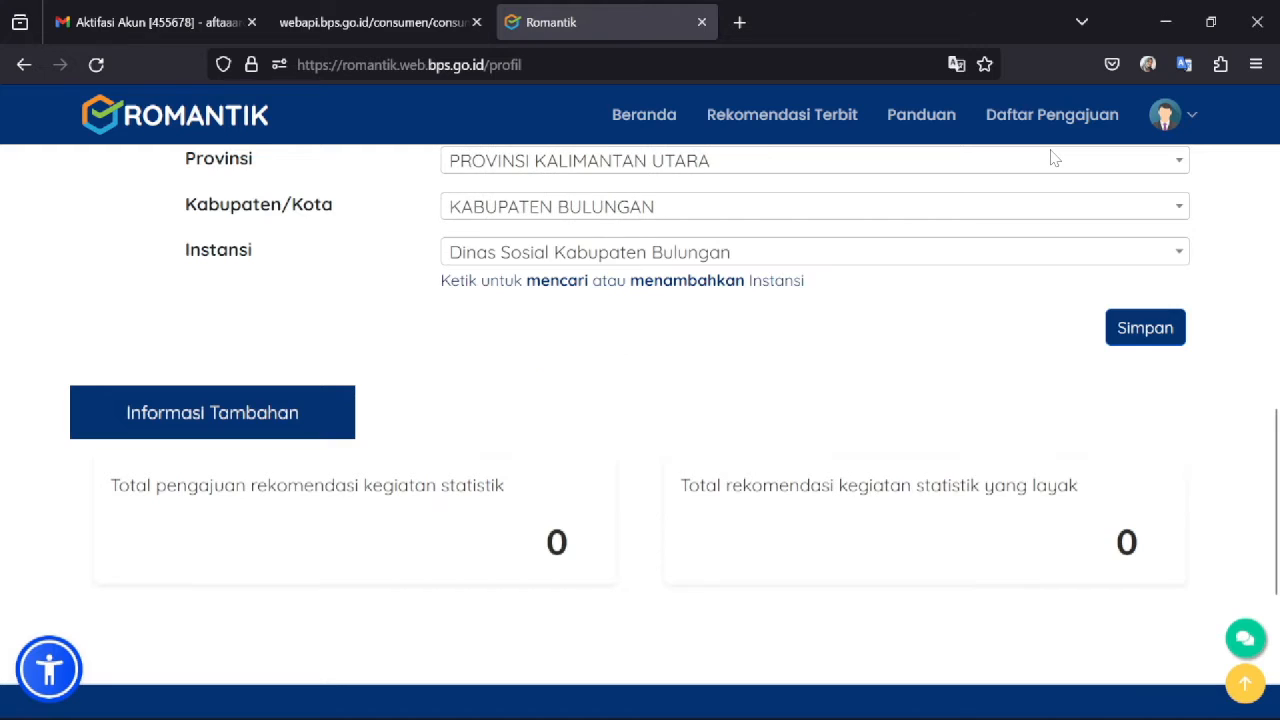
scroll(1277, 426, up, 2)
scroll(1277, 426, up, 1)
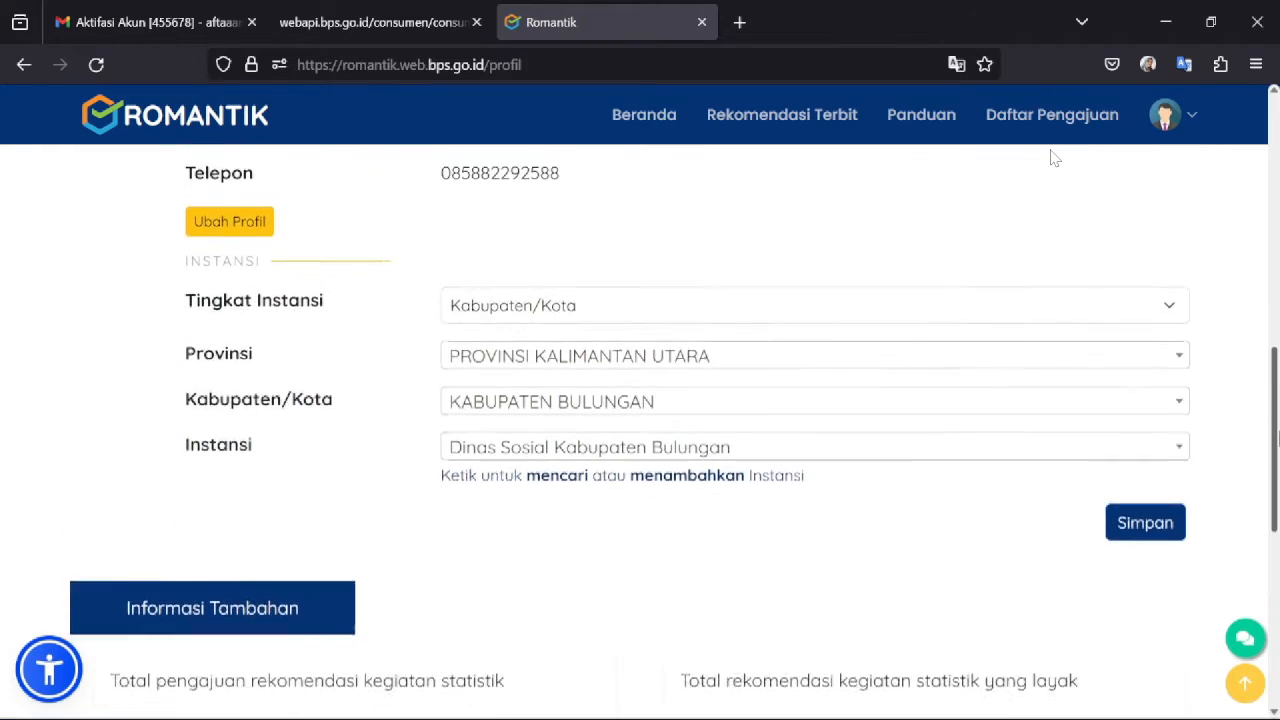
scroll(1277, 426, down, 2)
click(1130, 400)
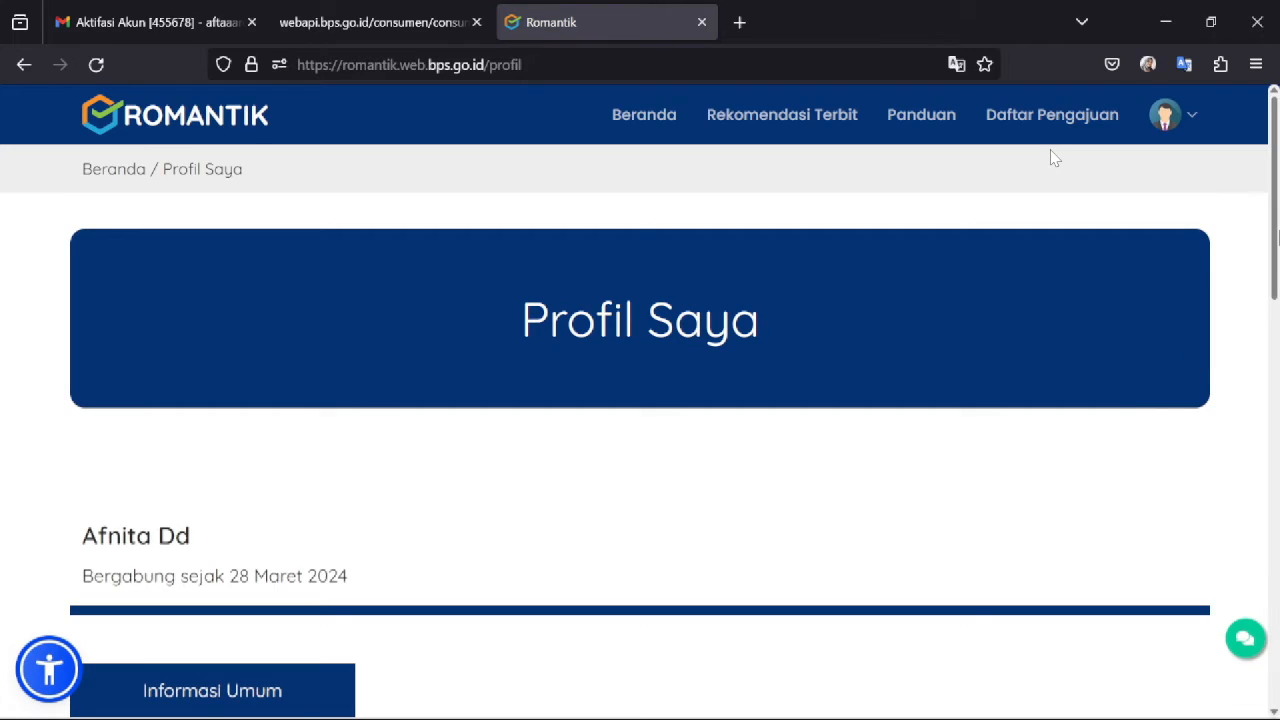
- Scroll the reloaded profile to check the saved Instansi details, then back to the top
scroll(1277, 428, down, 5)
scroll(1277, 428, down, 1)
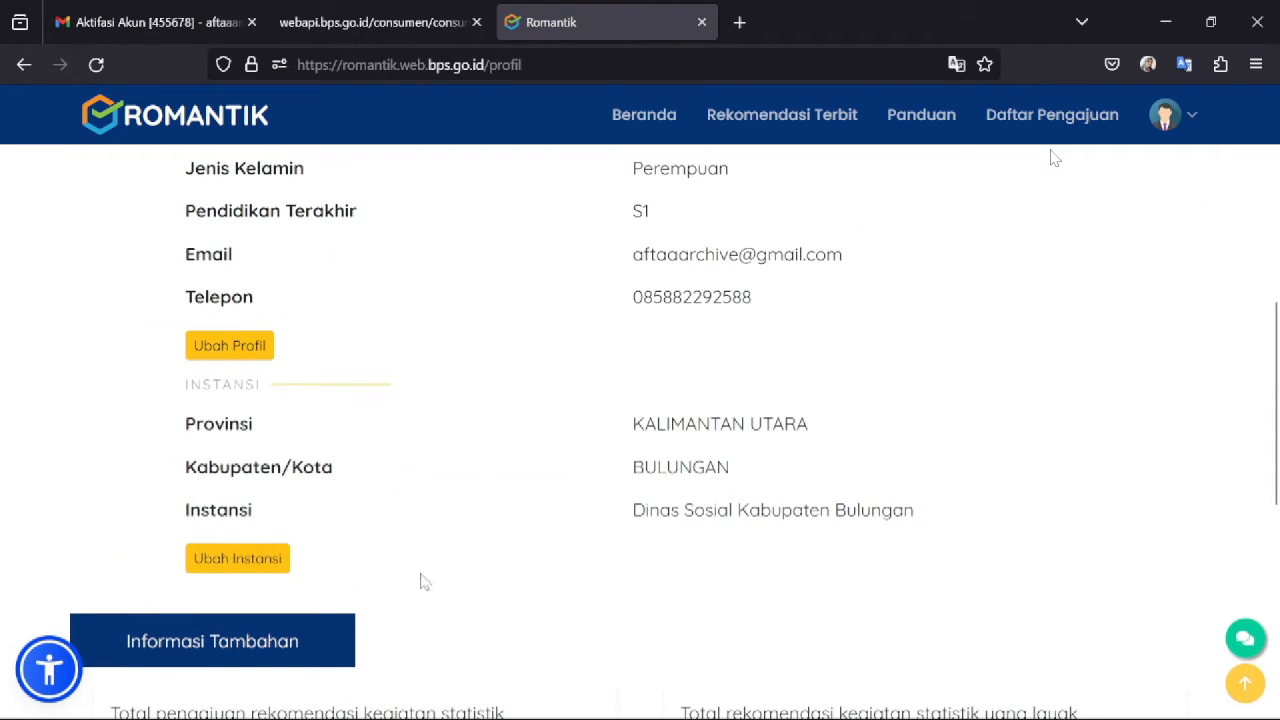
drag(1277, 499, 1277, 285)
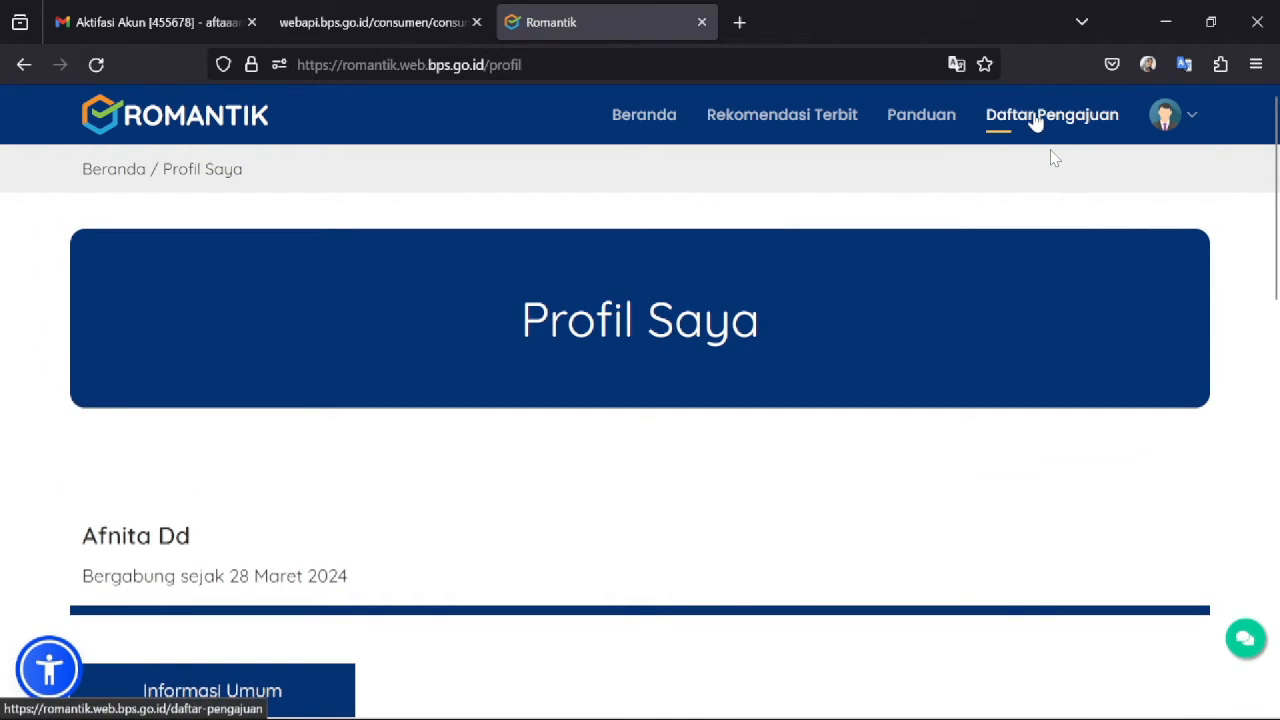
- From Daftar Pengajuan, start a new request with the Ajukan Rekomendasi button
click(1036, 118)
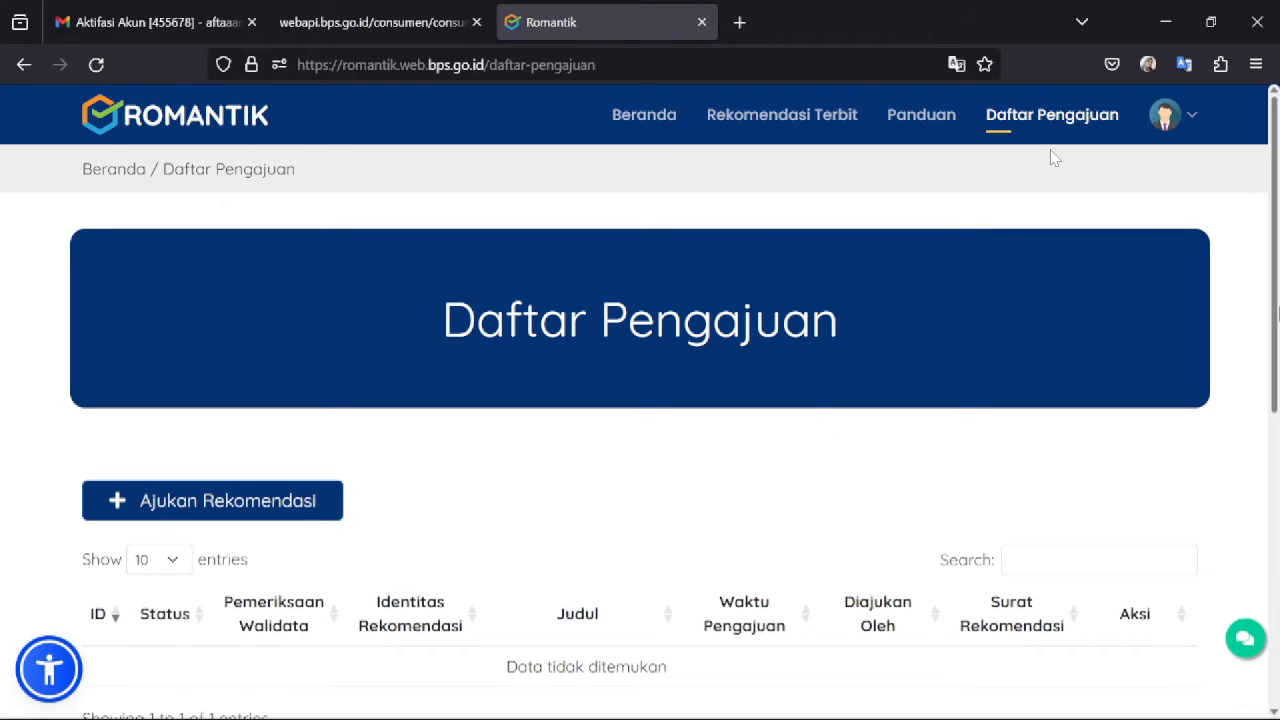
scroll(1053, 157, down, 2)
scroll(1053, 157, up, 1)
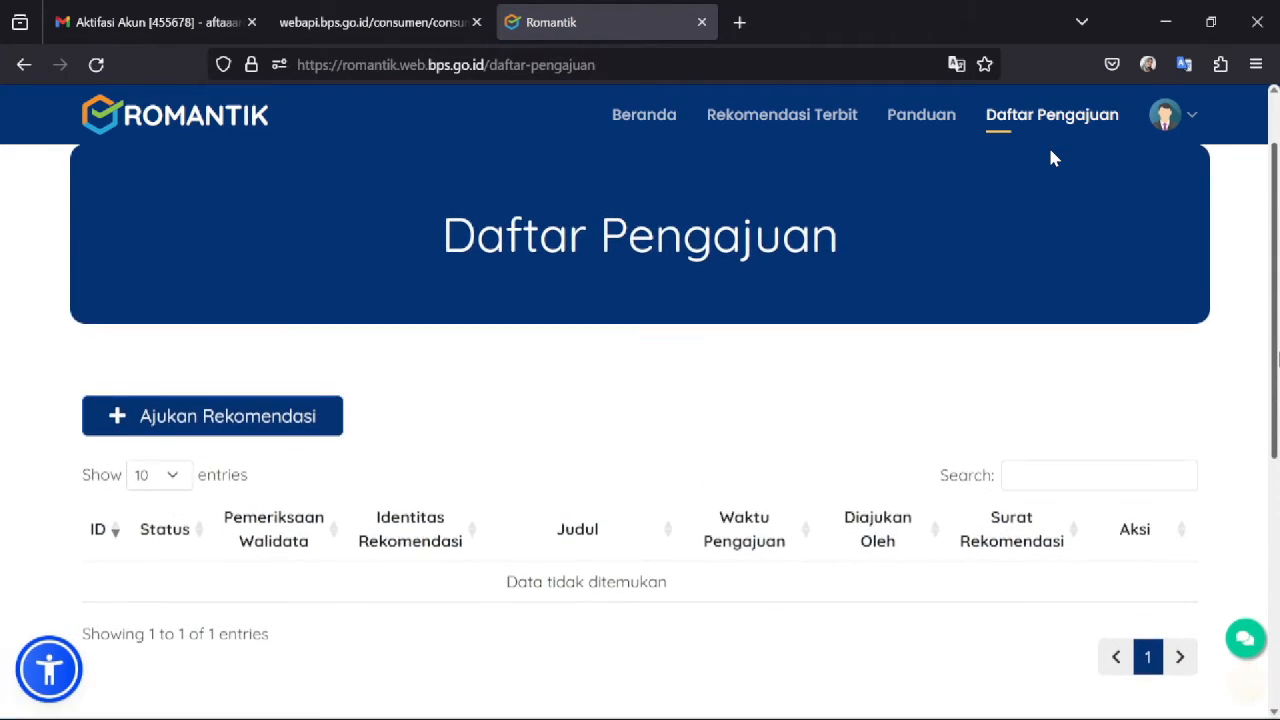
click(210, 418)
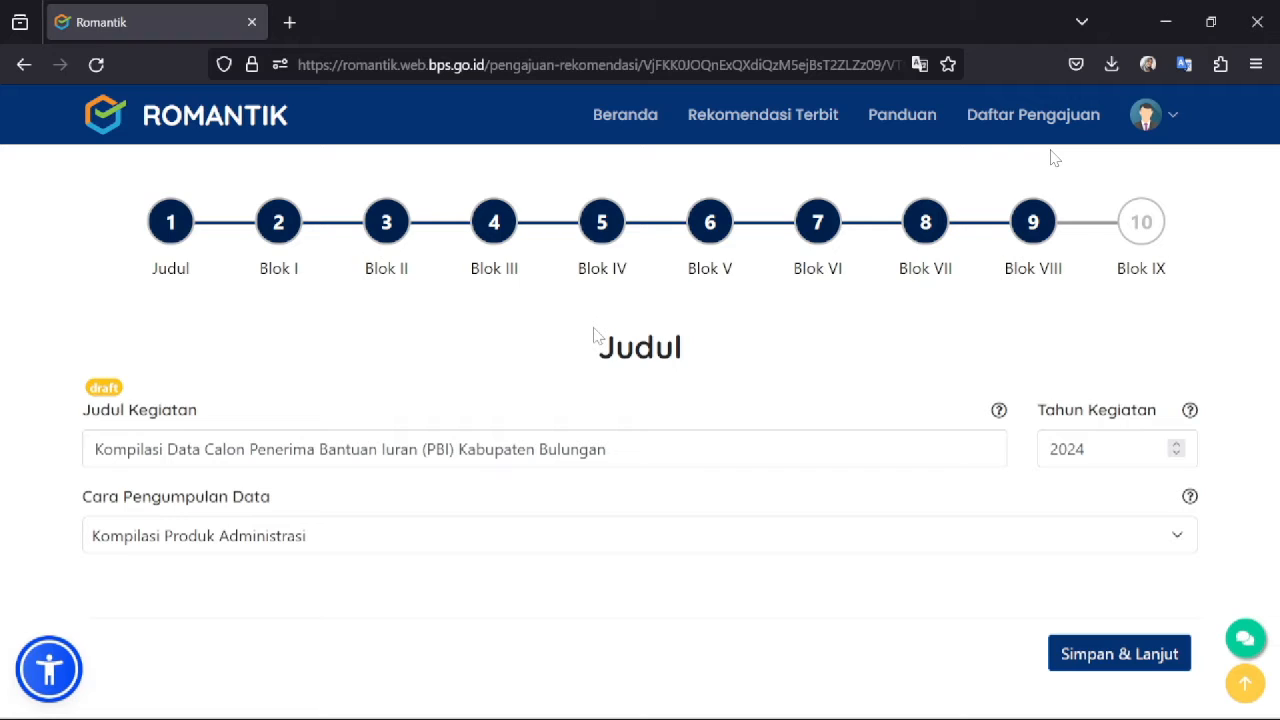
- Keep Kompilasi Produk Administrasi as the data-collection method and save the Judul step
scroll(1050, 157, up, 2)
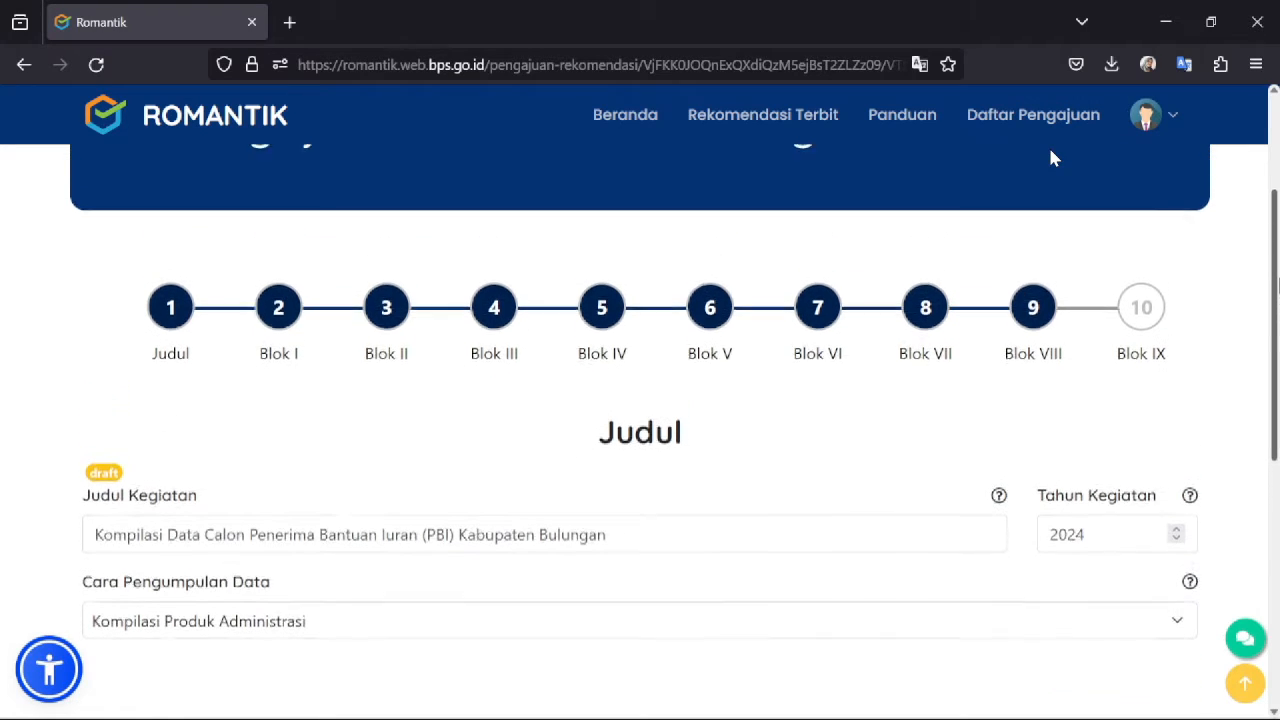
scroll(1050, 157, up, 3)
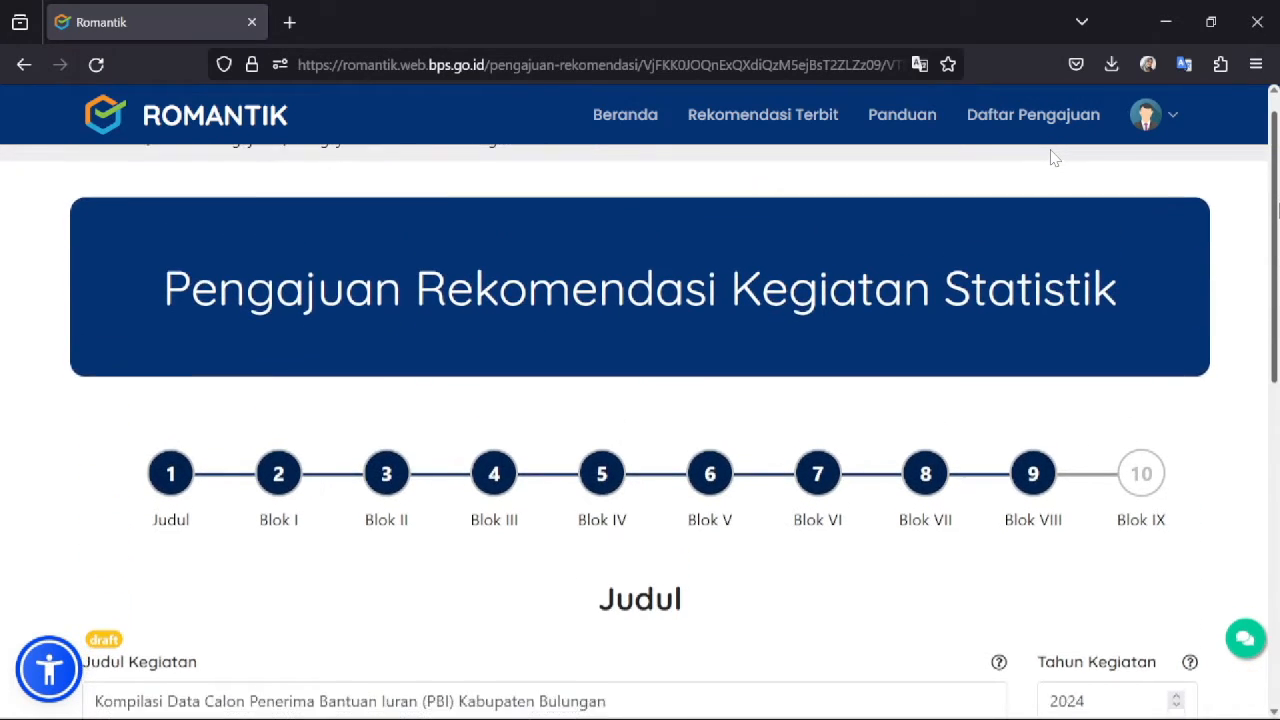
scroll(1050, 157, down, 1)
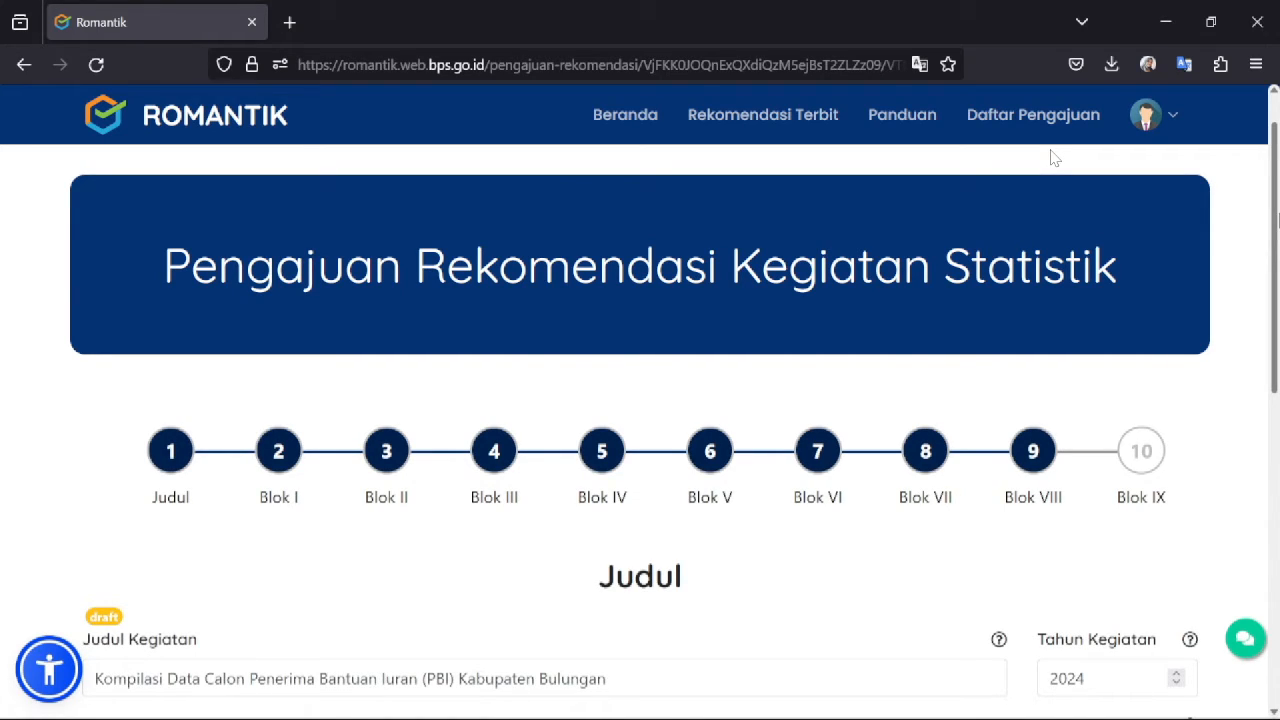
scroll(1052, 157, down, 4)
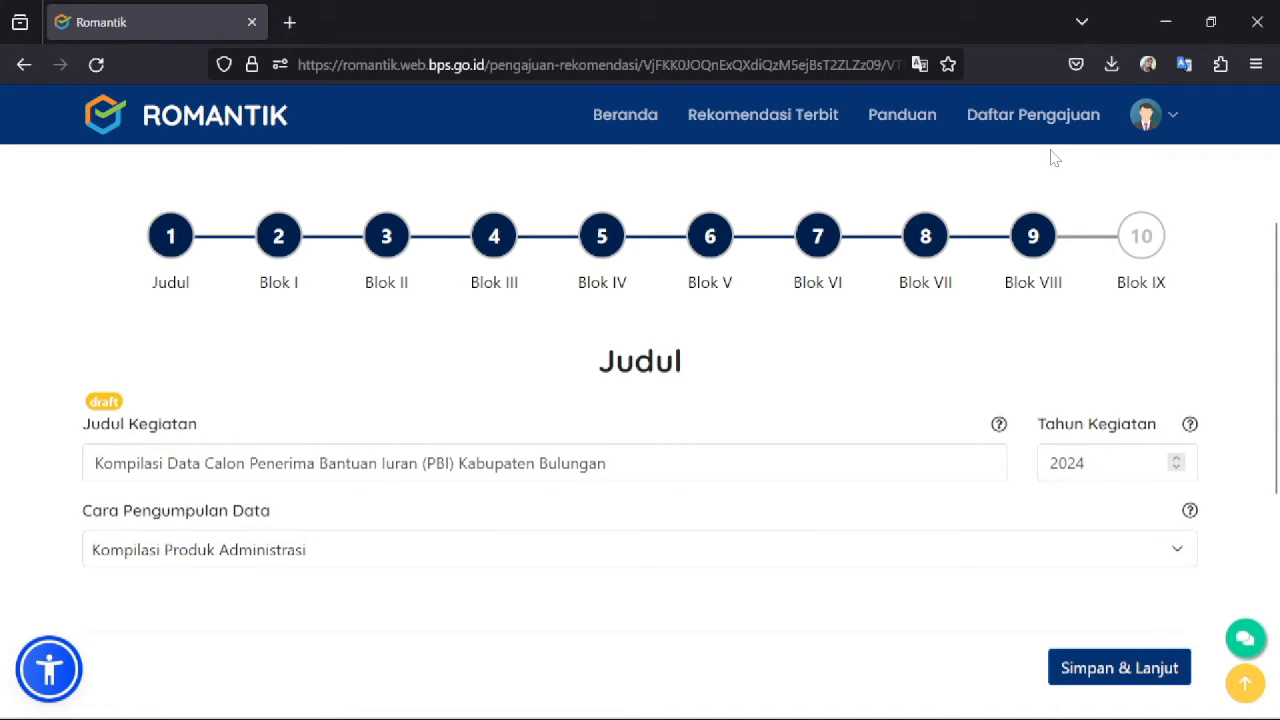
click(838, 556)
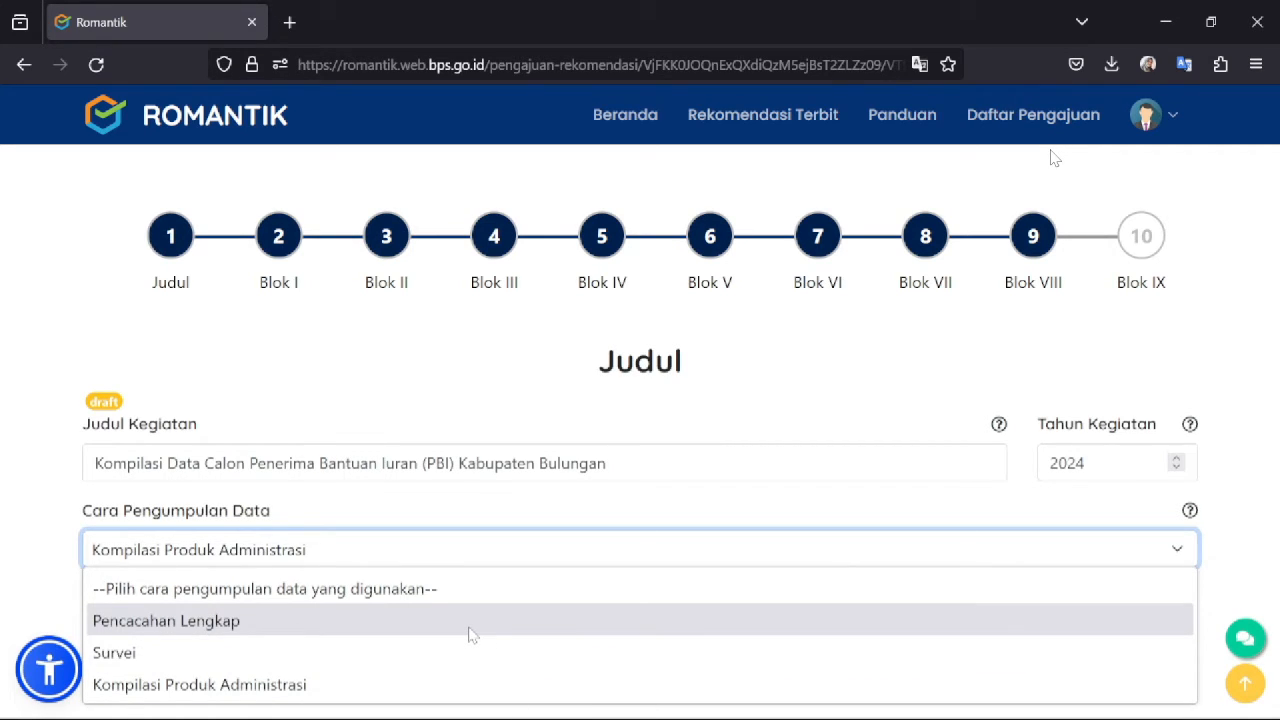
click(313, 686)
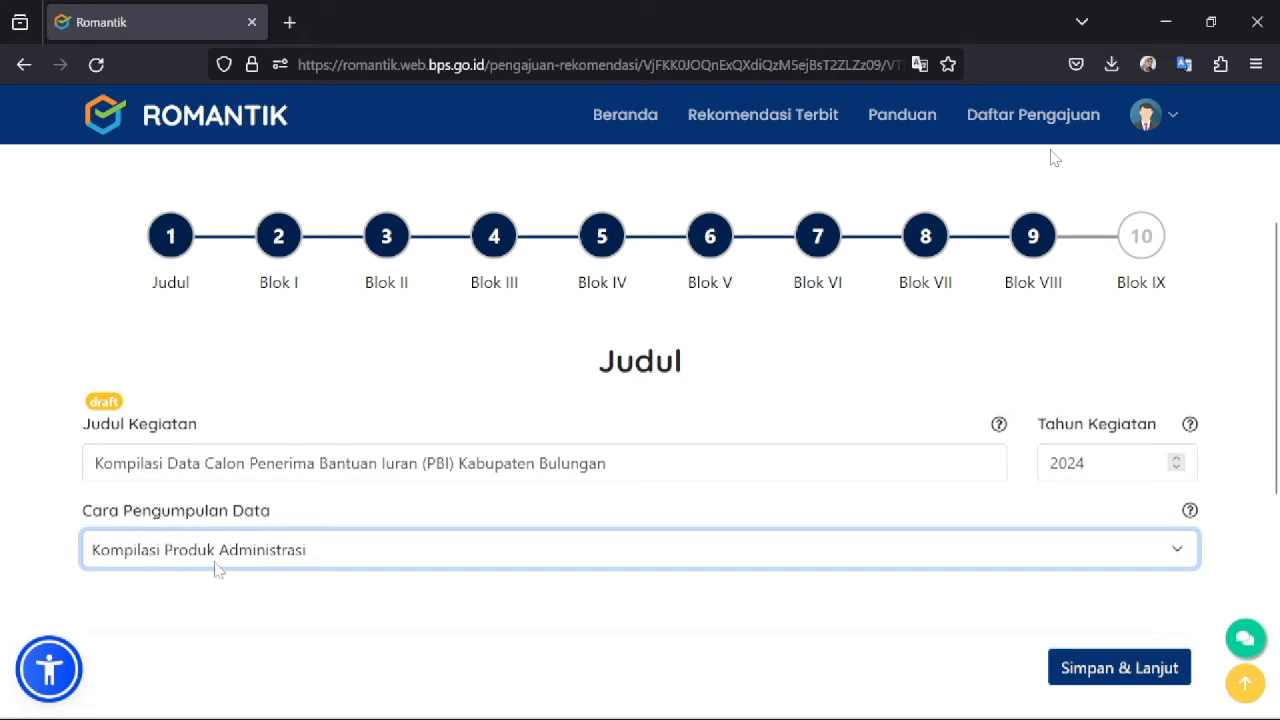
mouse_move(1277, 363)
mouse_down()
mouse_move(1278, 405)
mouse_move(1279, 378)
mouse_up()
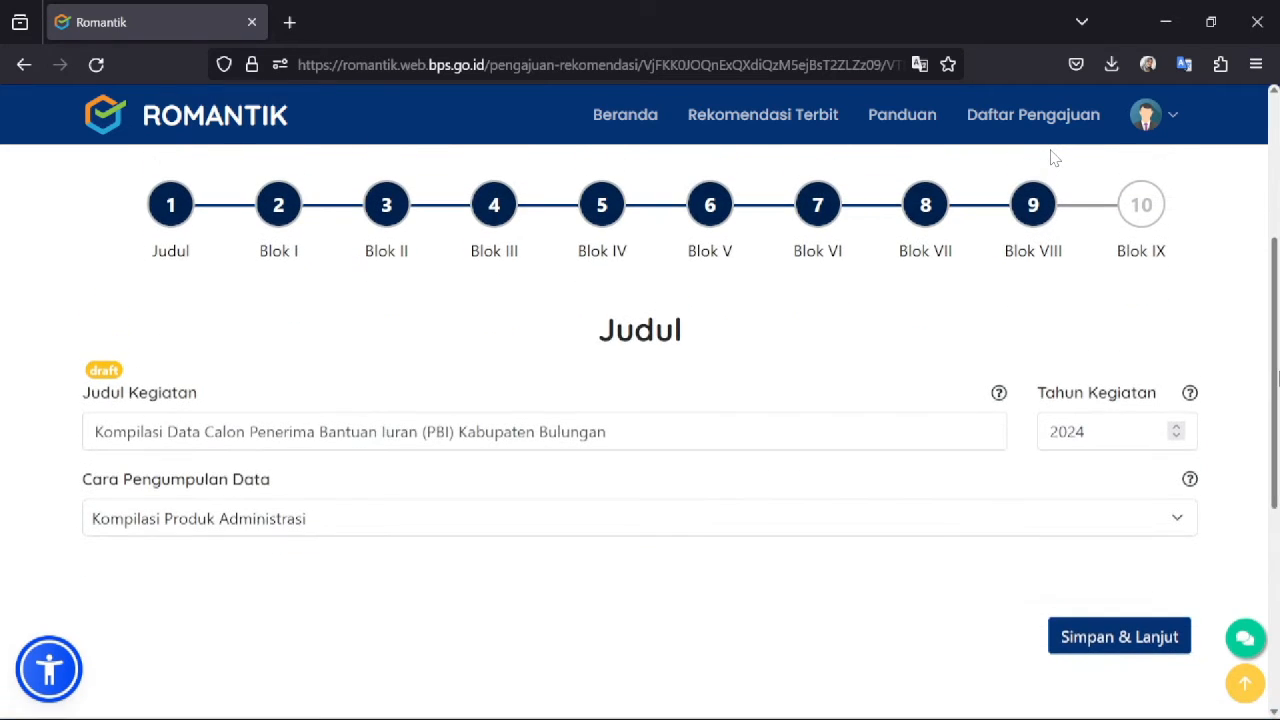
click(1082, 647)
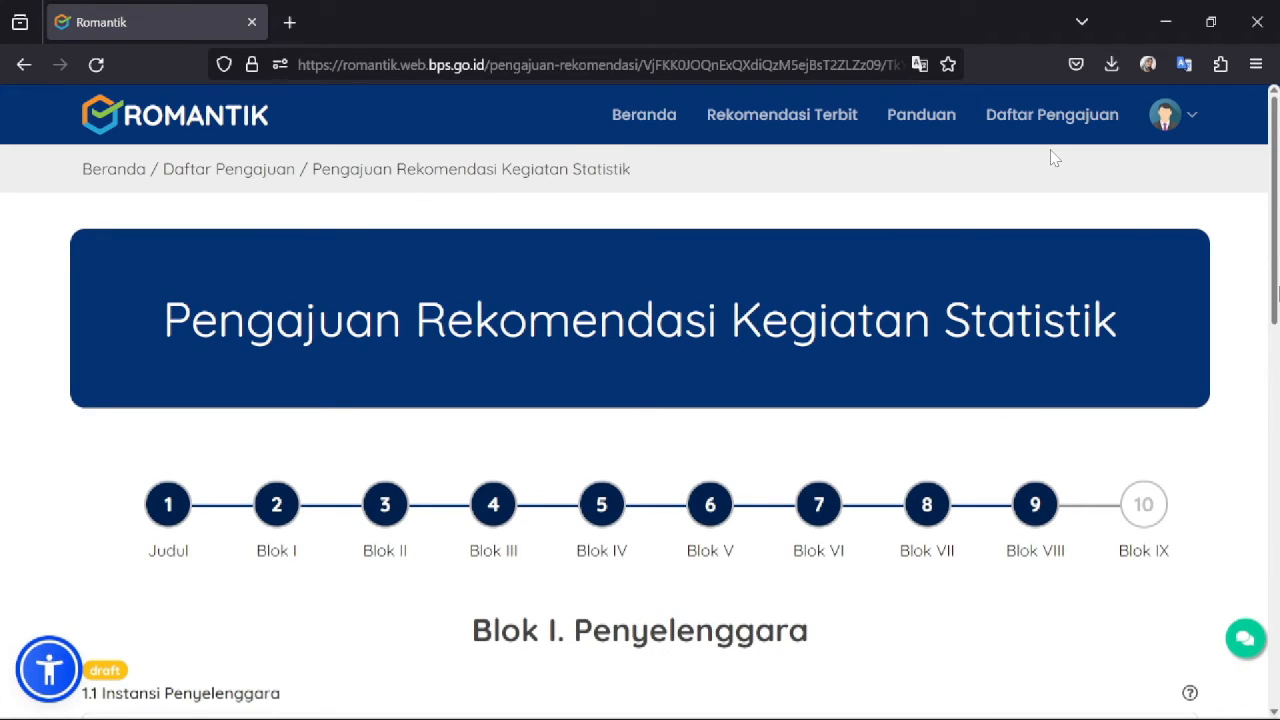
- Save the Blok I organiser details for Dinas Sosial Kabupaten Bulungan
scroll(1053, 157, down, 4)
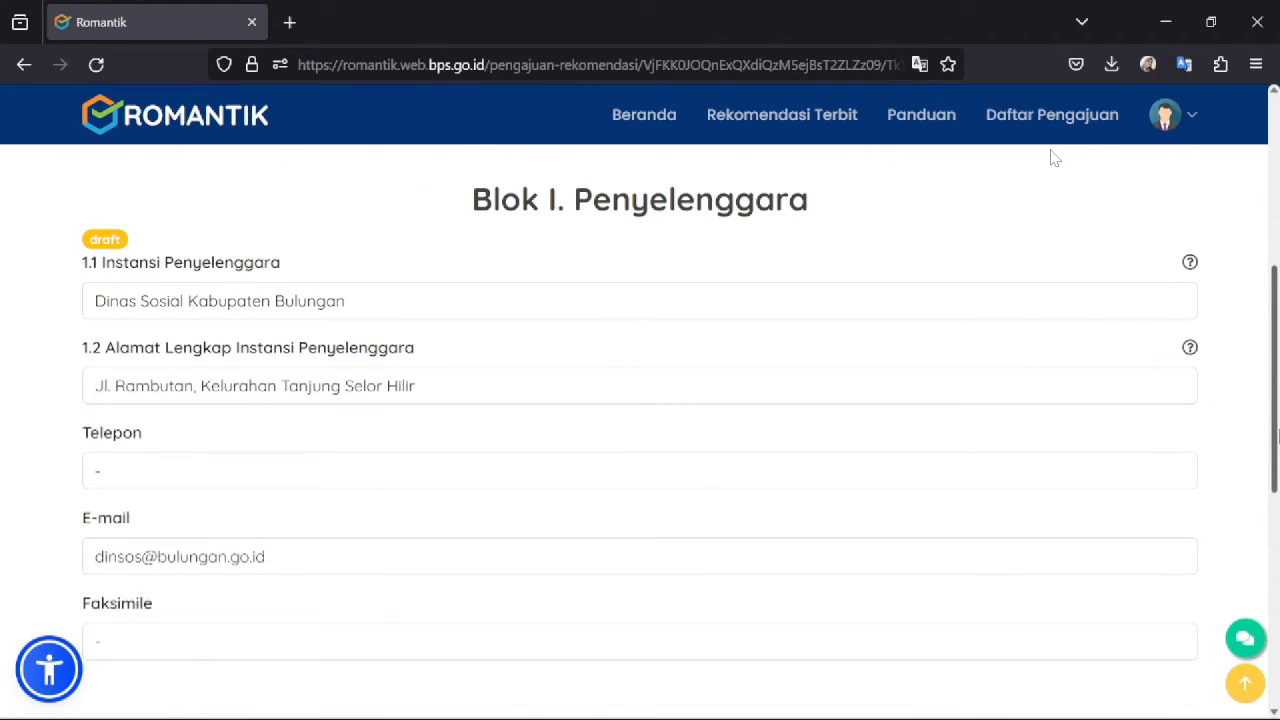
mouse_move(1278, 429)
mouse_down()
mouse_move(1275, 479)
mouse_move(1273, 438)
mouse_up()
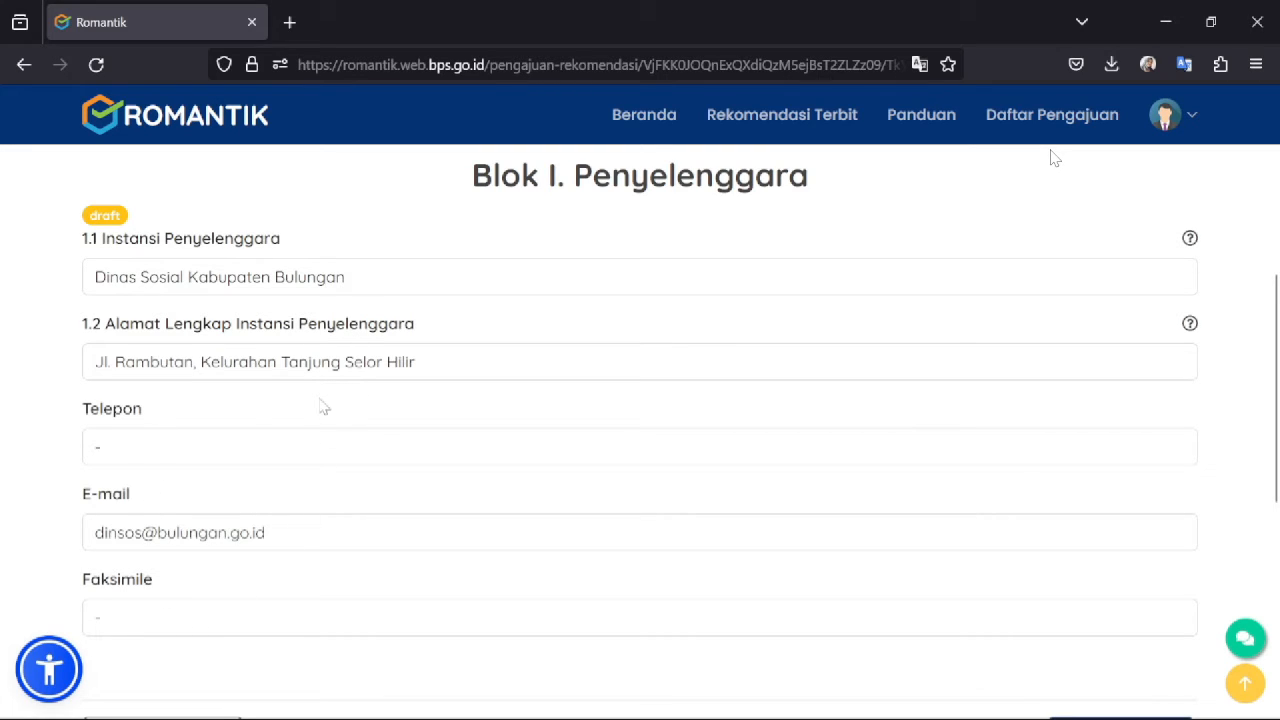
scroll(1278, 343, down, 3)
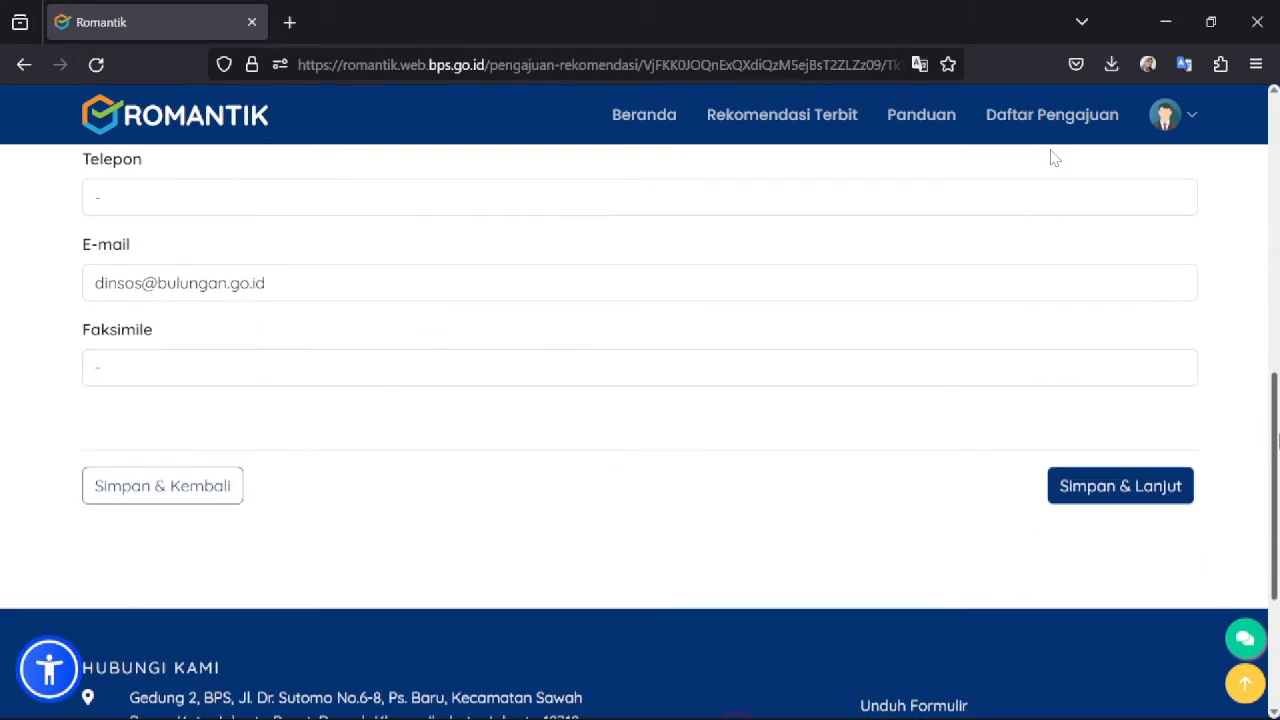
click(1095, 487)
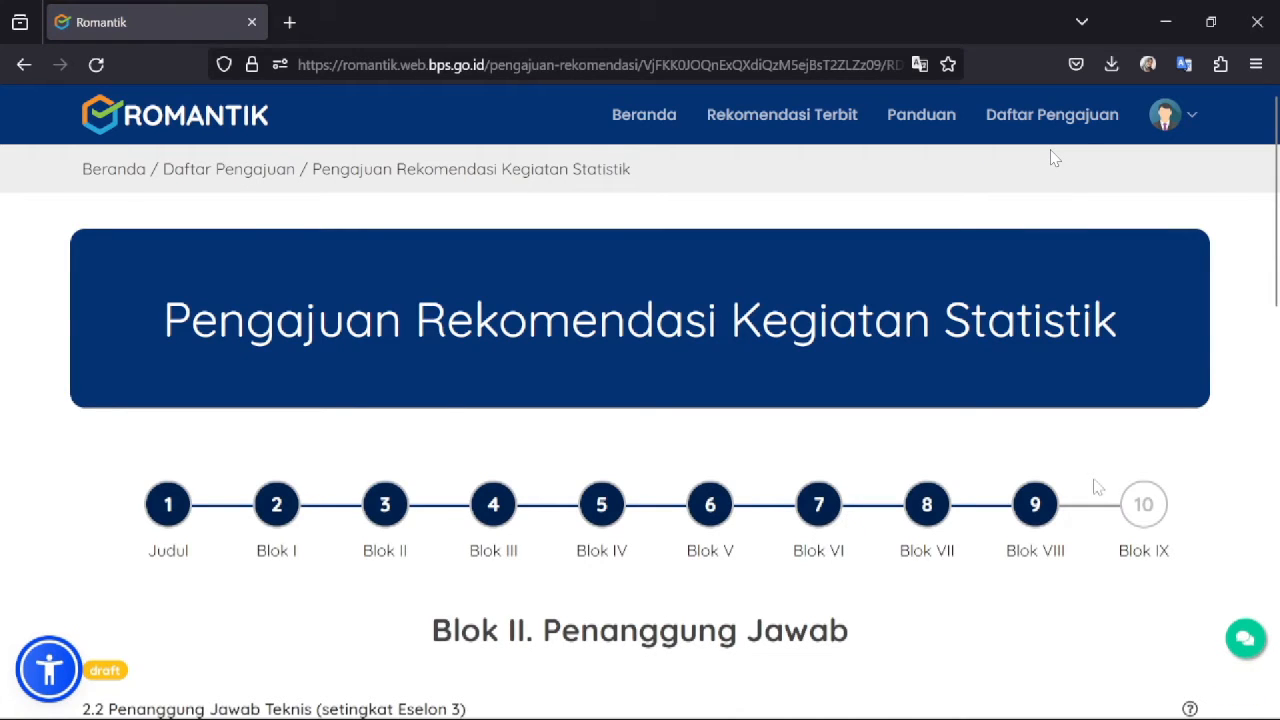
- Save the Blok II responsible-officer details listing the Kepala Bidang Pembinaan Sosial
scroll(1053, 157, down, 4)
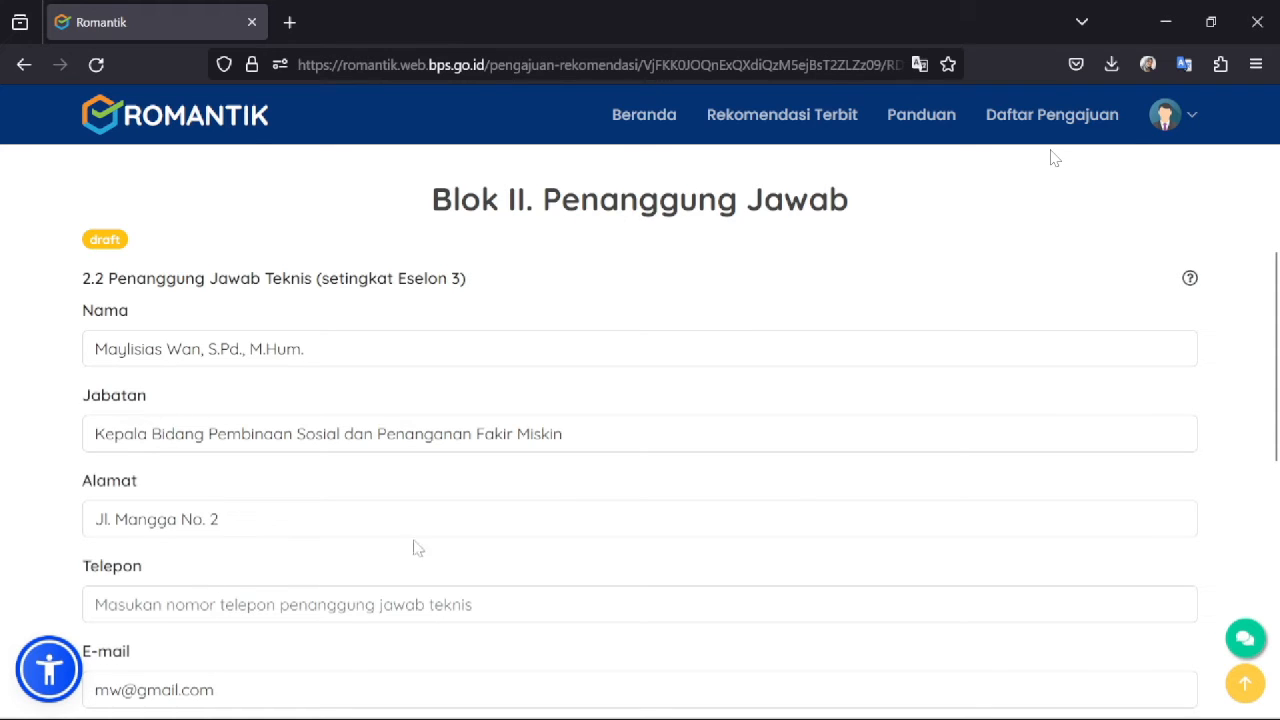
drag(1278, 317, 1278, 352)
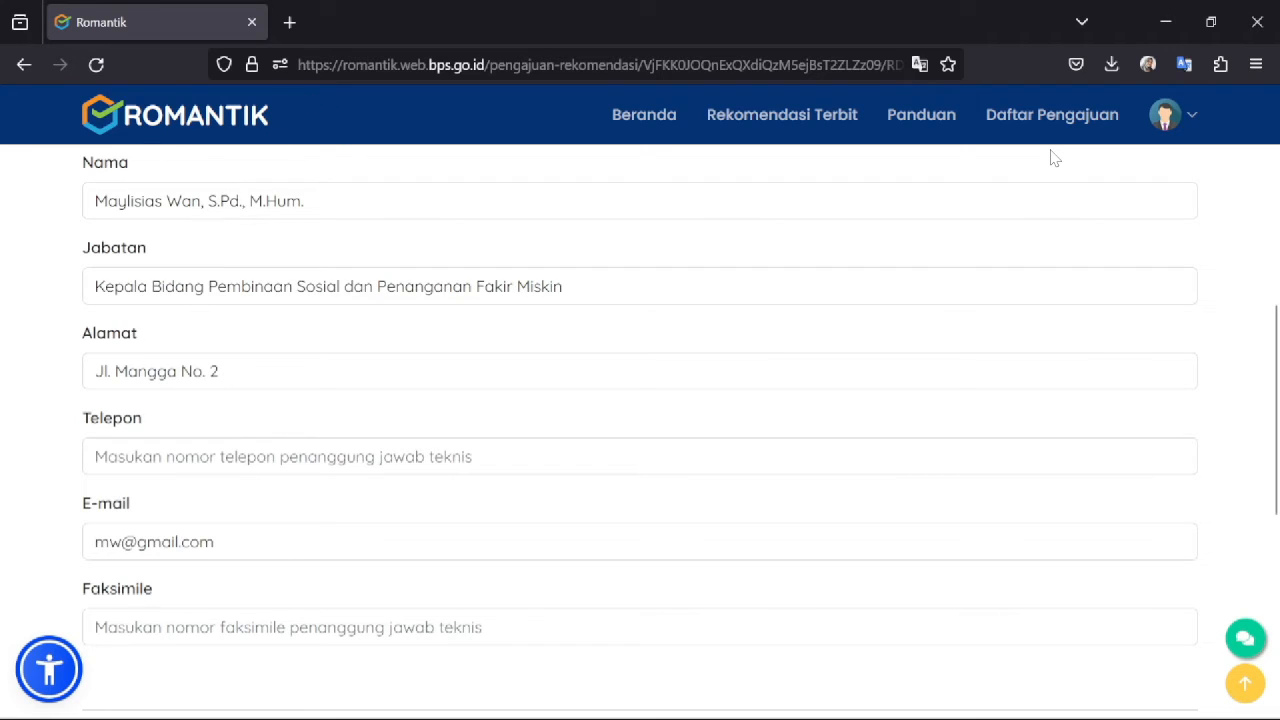
scroll(1277, 370, down, 2)
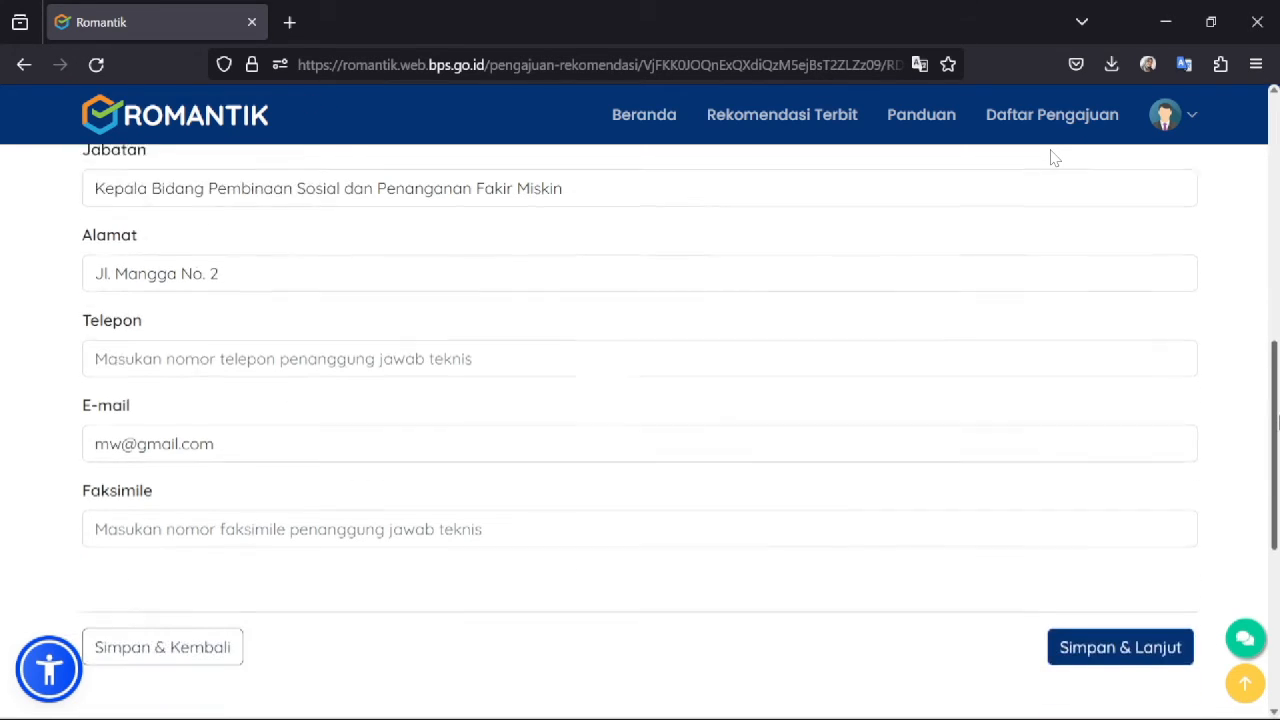
click(1097, 557)
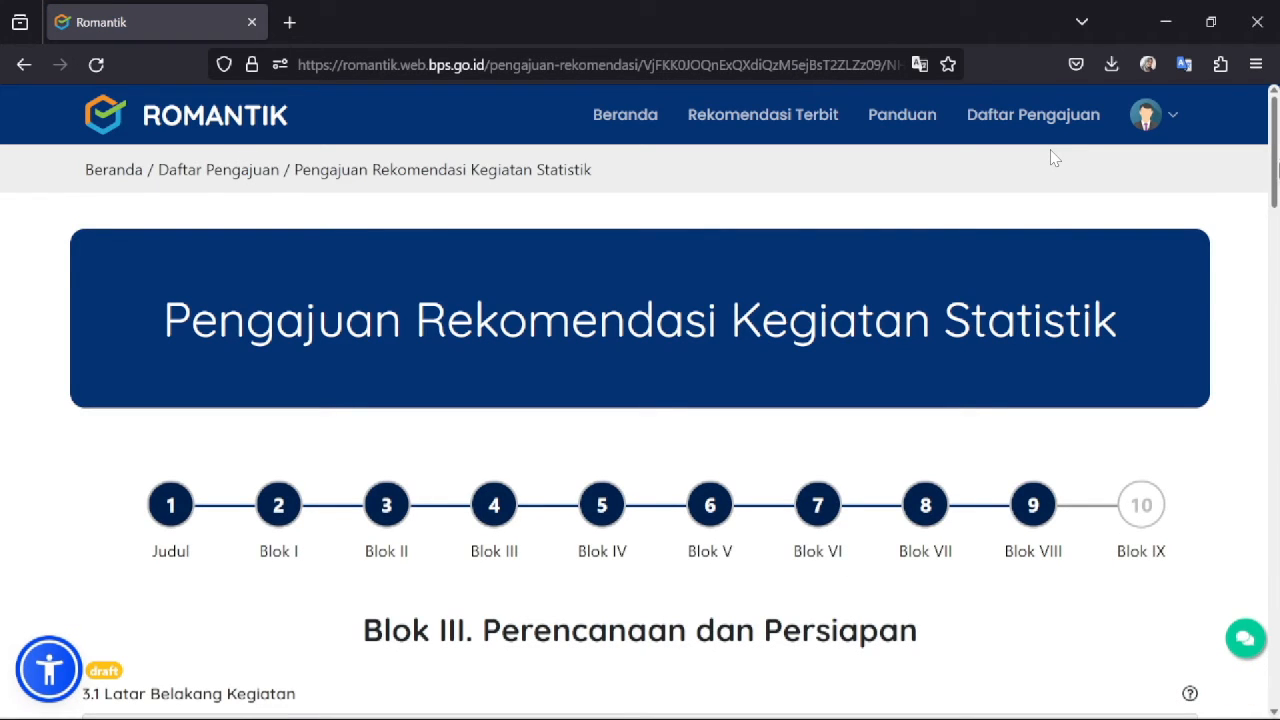
drag(1277, 160, 1277, 248)
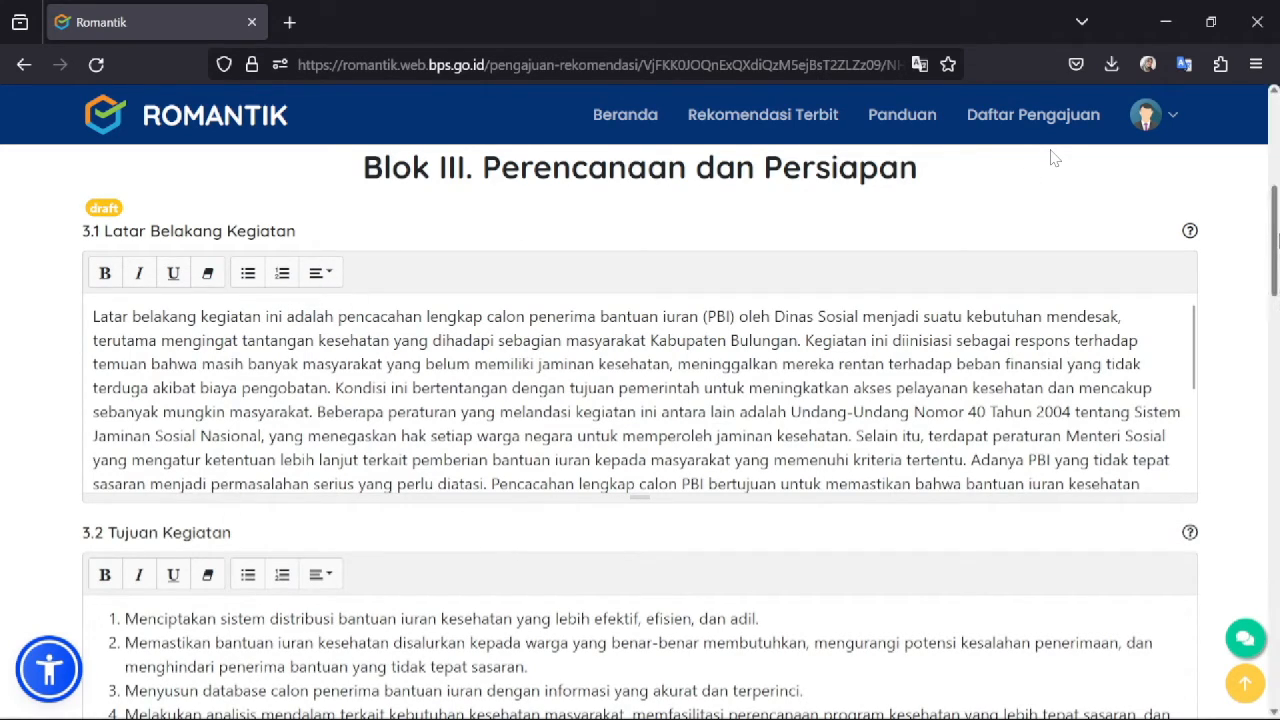
scroll(1054, 158, down, 5)
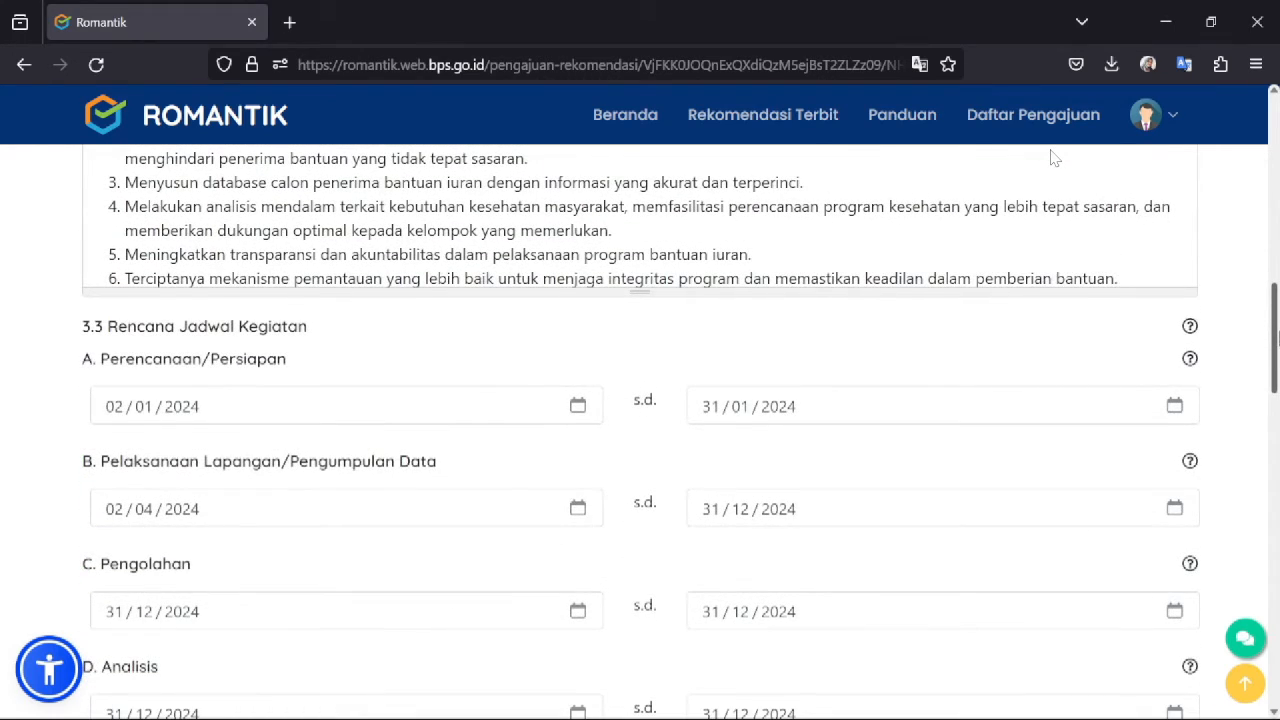
scroll(1054, 158, down, 2)
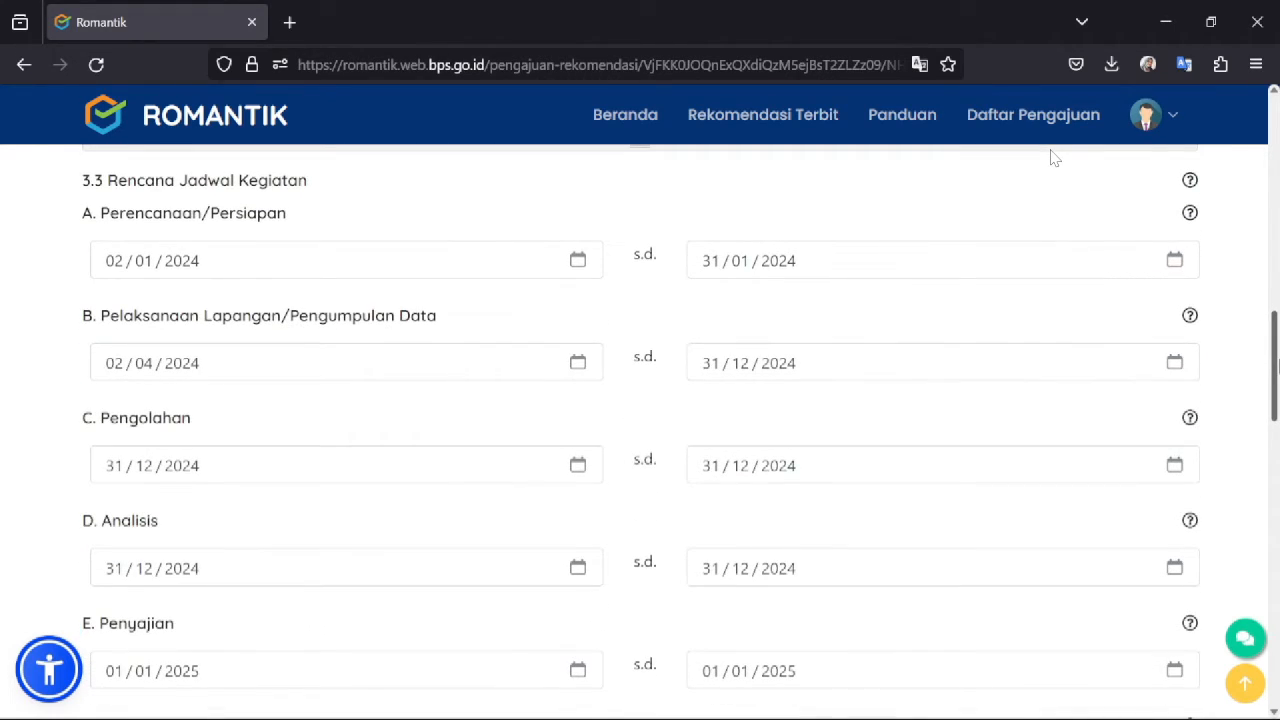
scroll(1054, 158, down, 3)
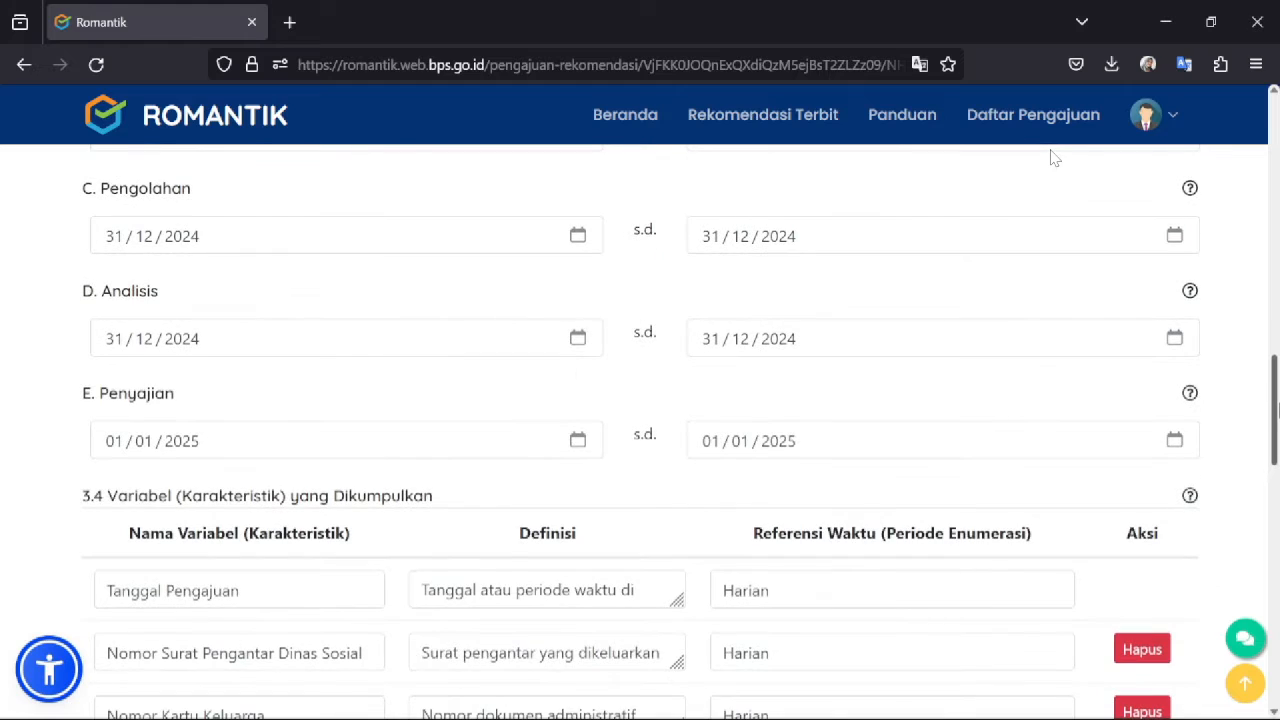
scroll(1054, 158, down, 3)
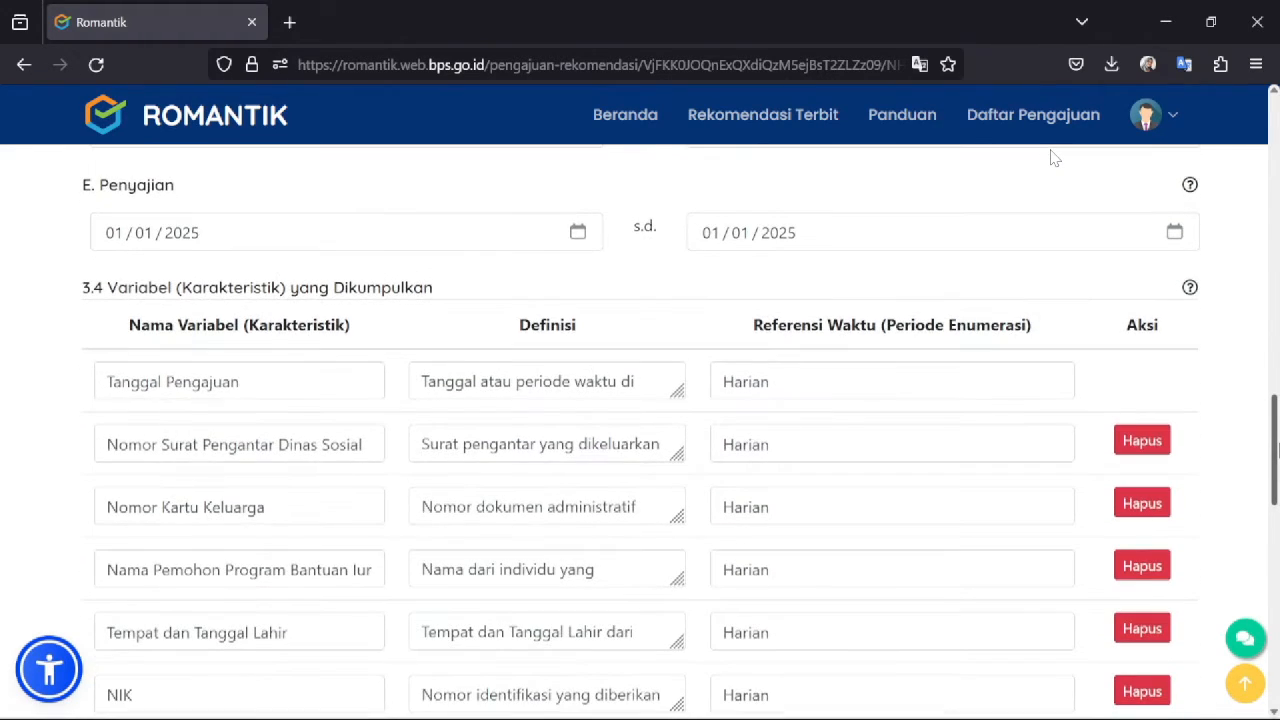
scroll(1054, 158, down, 2)
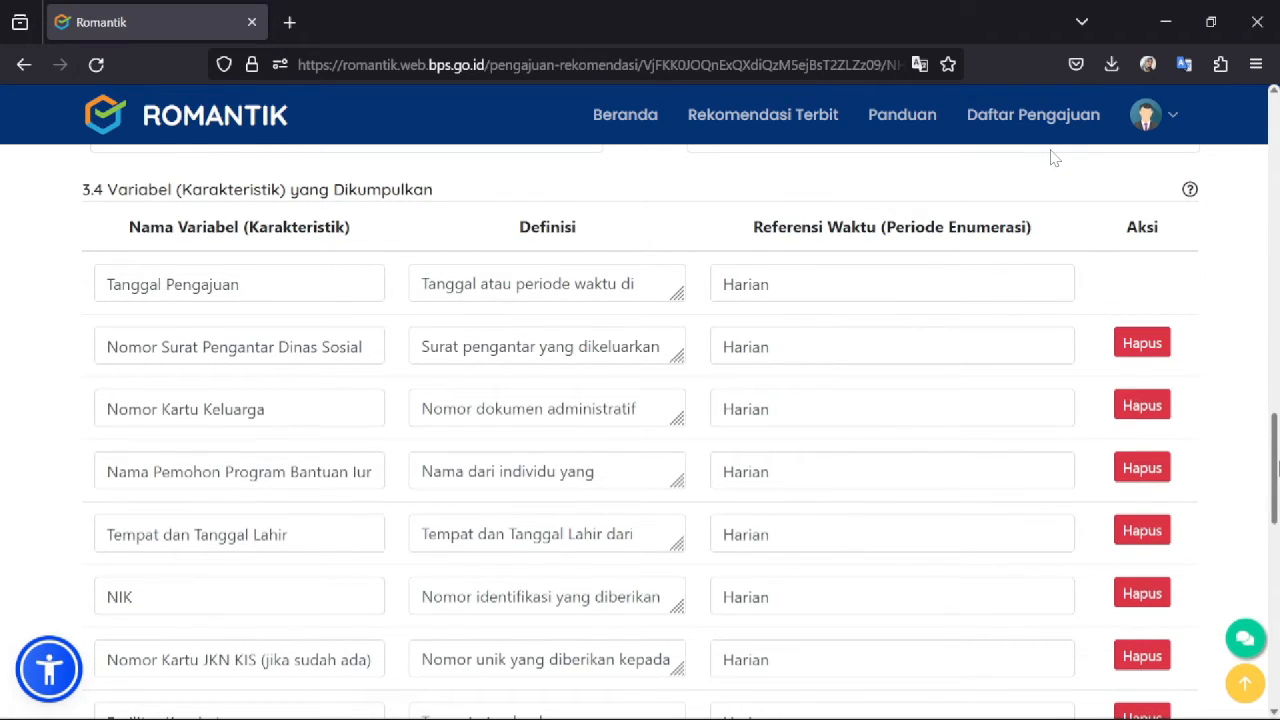
scroll(1054, 158, down, 7)
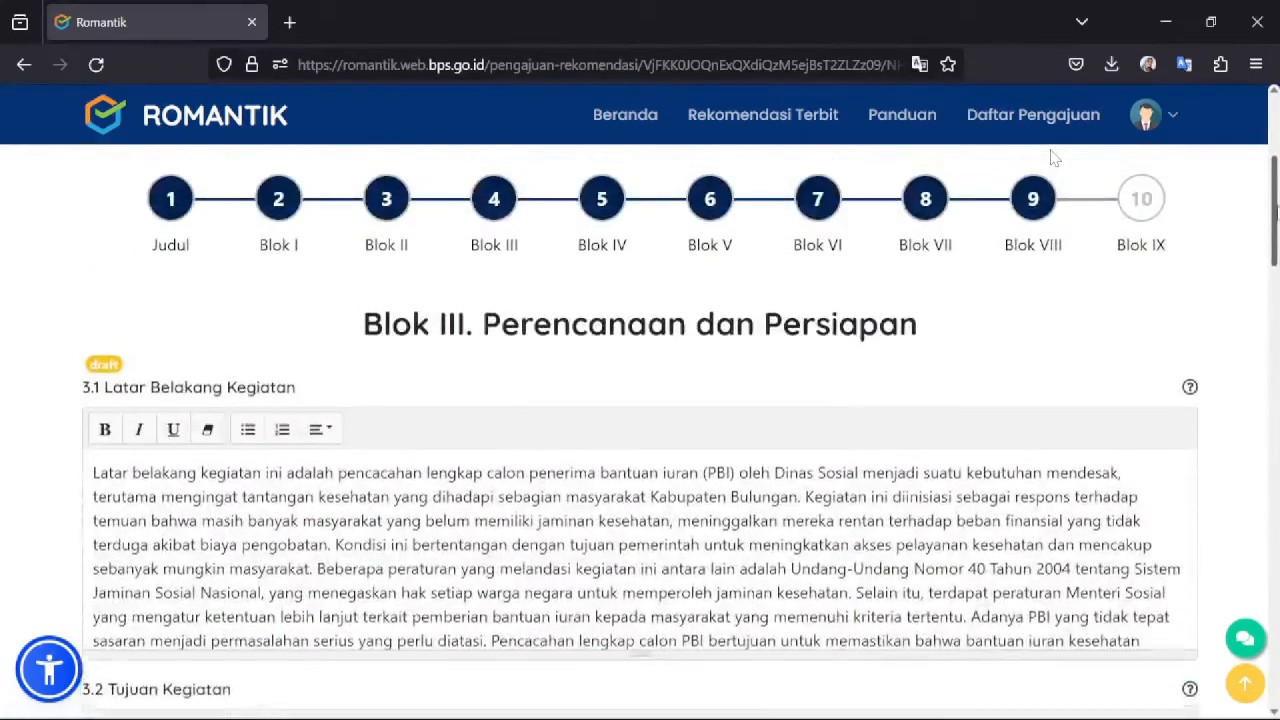
scroll(1054, 158, down, 2)
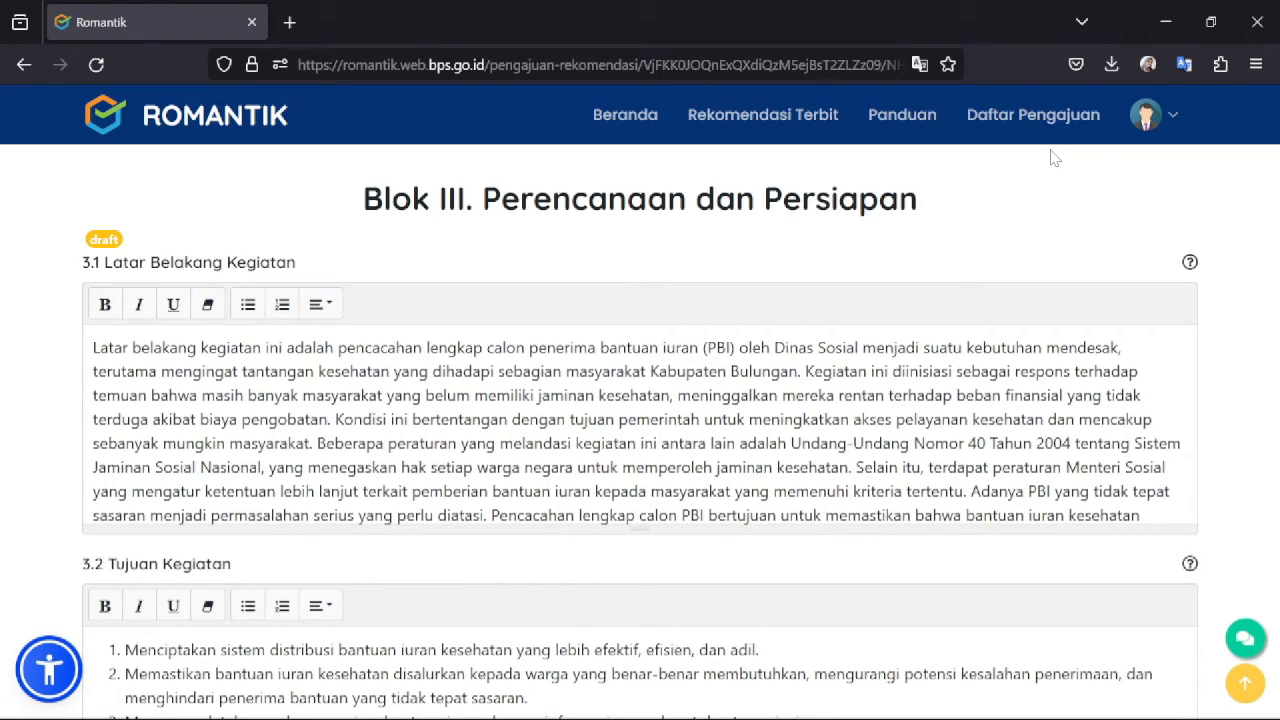
mouse_move(93, 348)
mouse_down()
mouse_move(382, 372)
mouse_move(396, 443)
mouse_move(514, 467)
mouse_move(557, 491)
mouse_up()
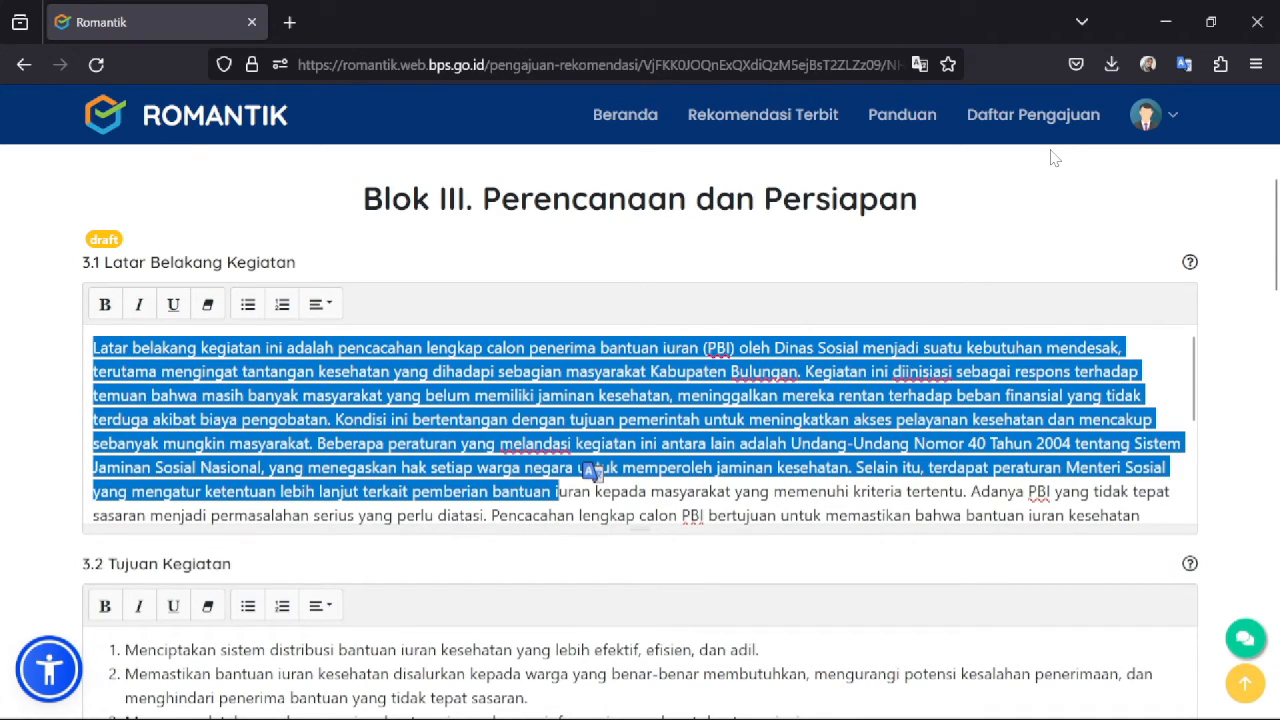
drag(1194, 378, 1197, 476)
click(1040, 443)
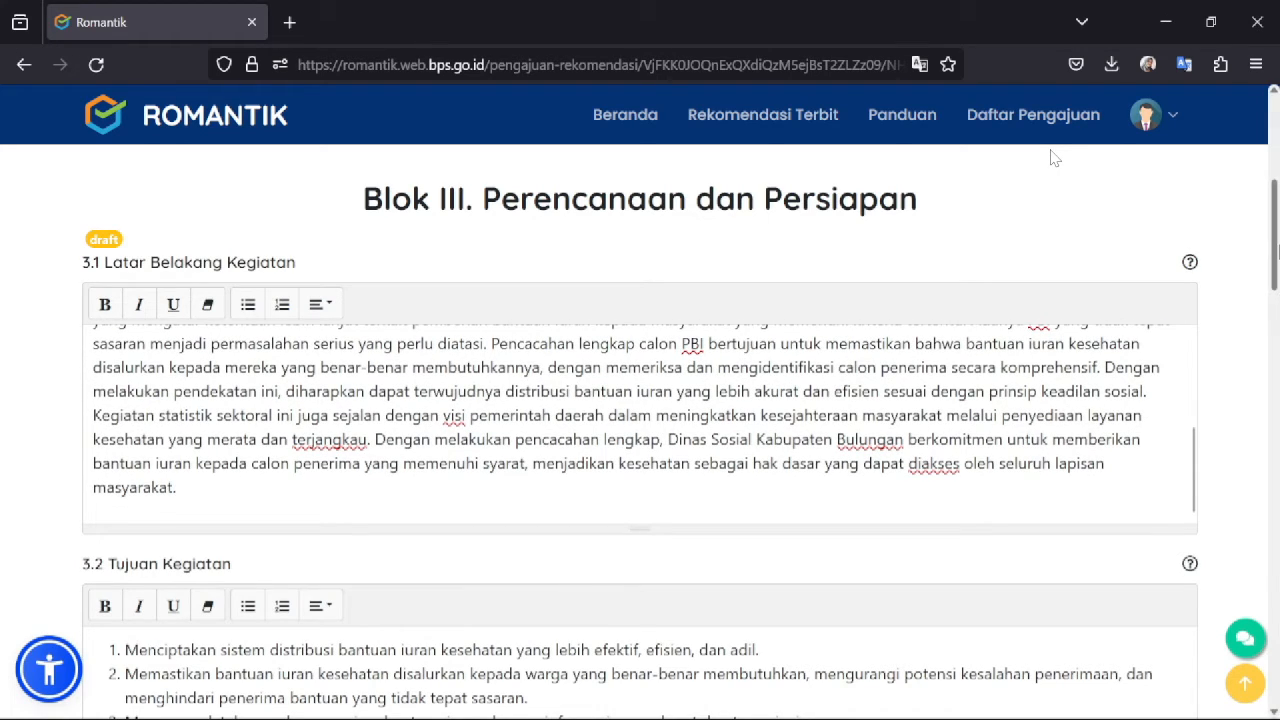
scroll(1052, 157, down, 3)
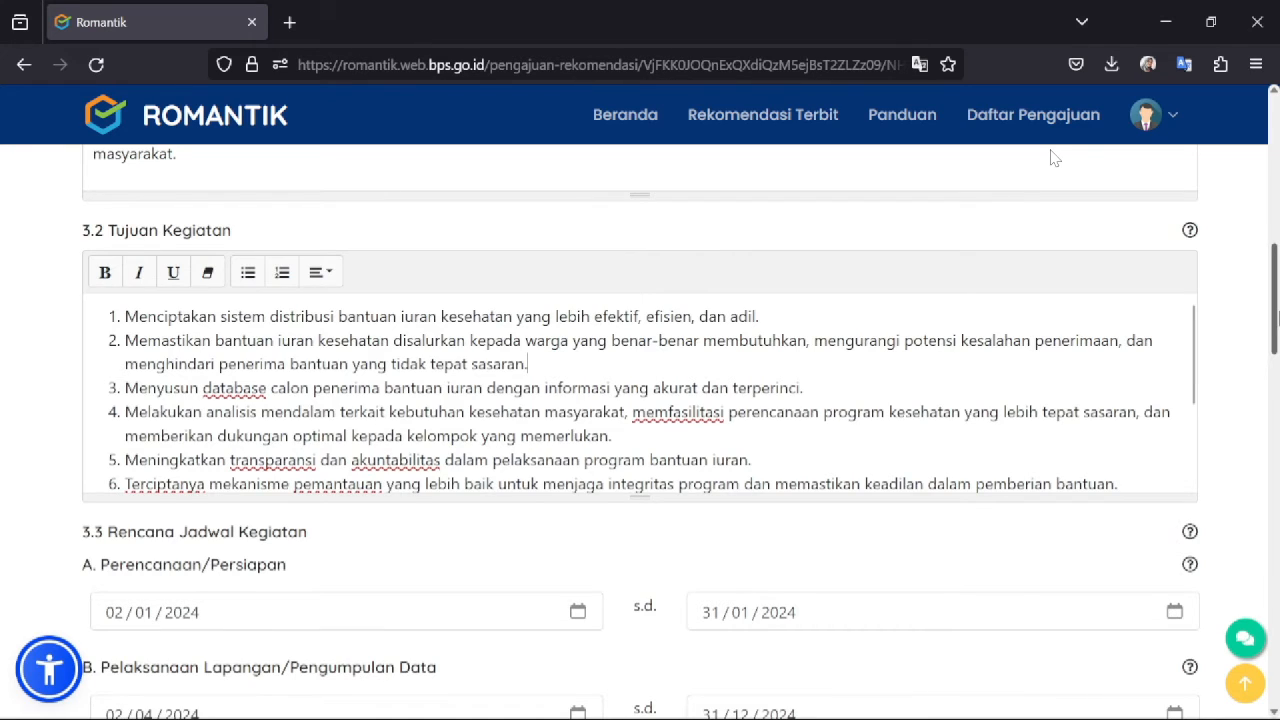
scroll(1052, 157, down, 3)
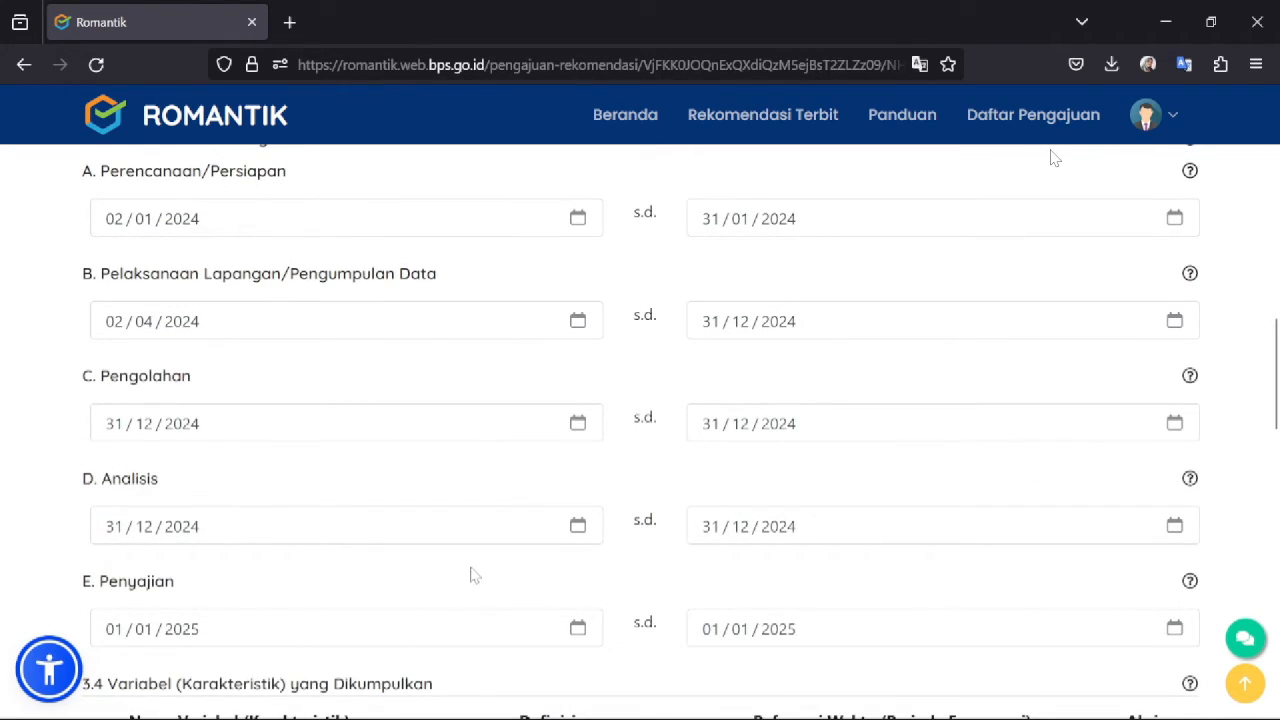
scroll(1052, 157, down, 4)
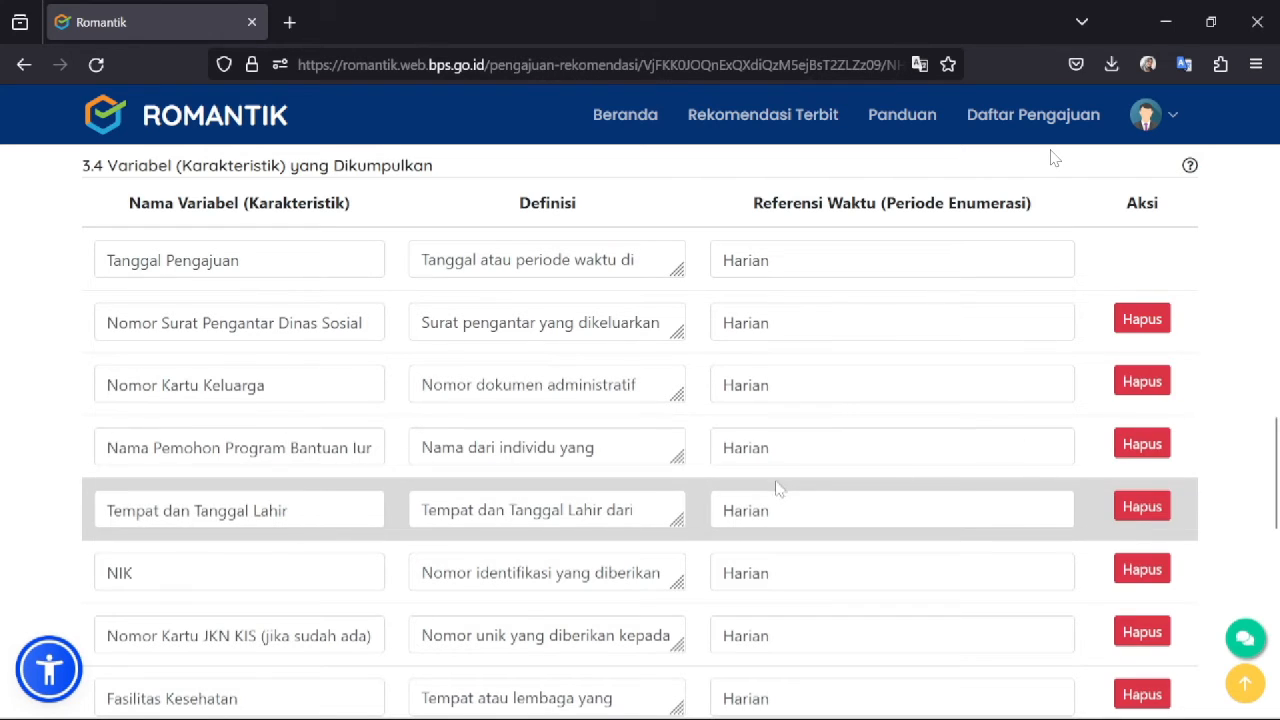
- Review the Fasilitas Kesehatan variable definition line by line
scroll(1052, 158, down, 2)
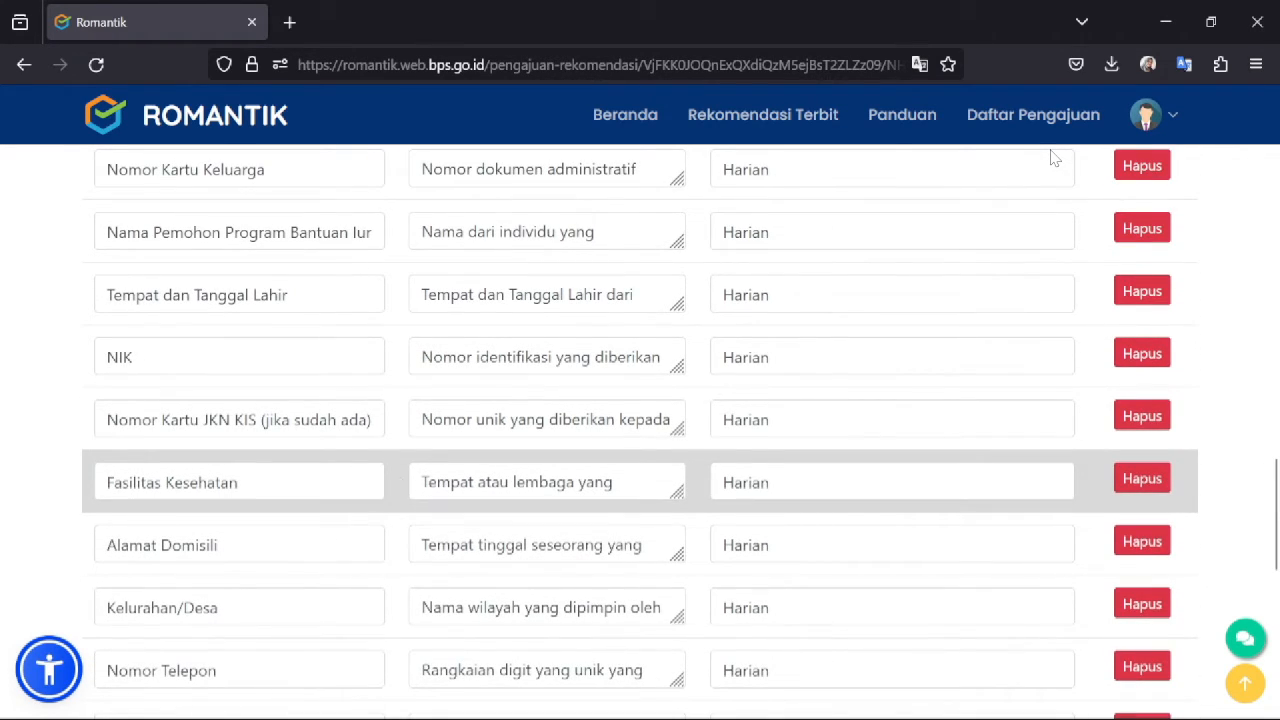
click(567, 482)
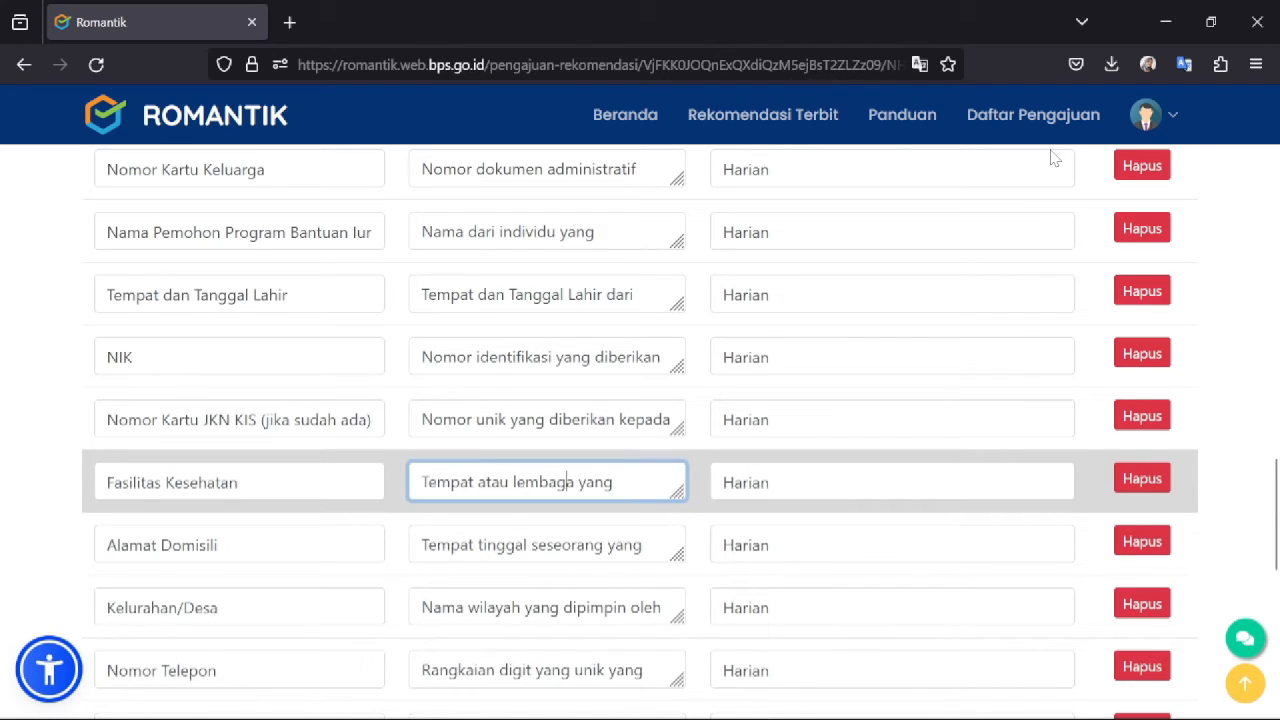
mouse_move(428, 482)
mouse_down()
mouse_move(606, 482)
mouse_move(630, 522)
mouse_move(594, 482)
mouse_up()
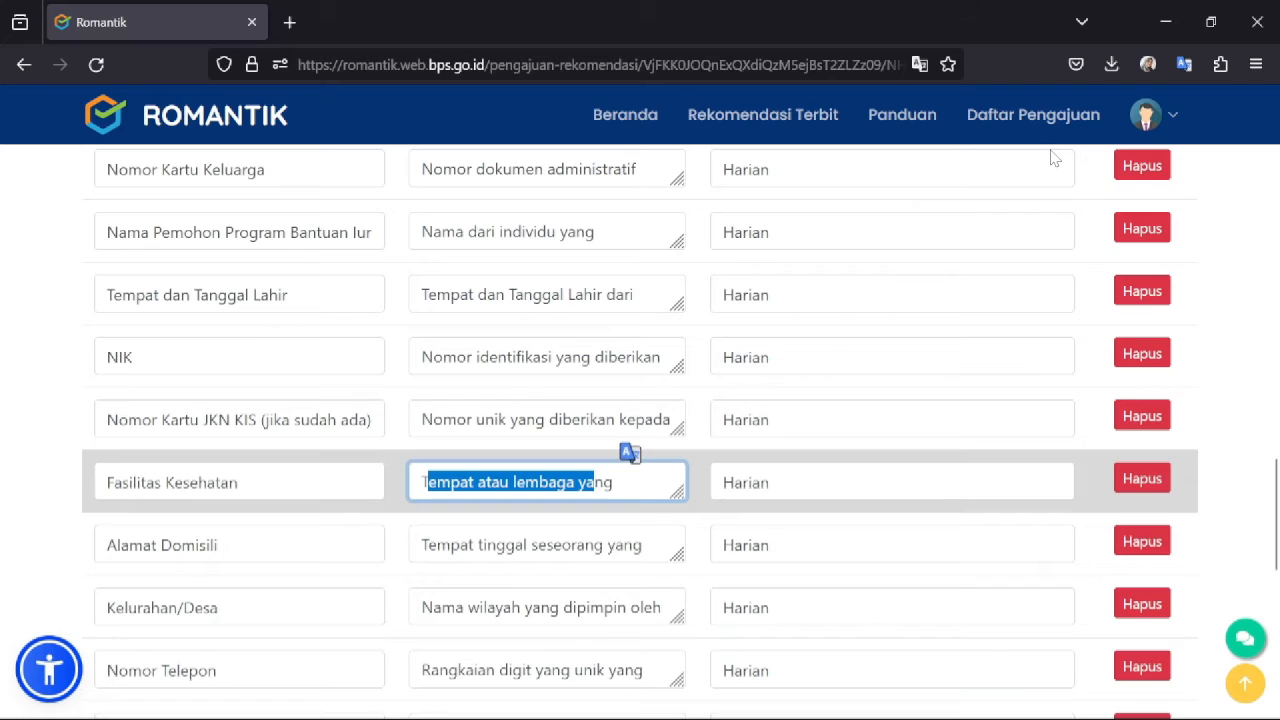
click(616, 482)
key(Down)
key(Down)
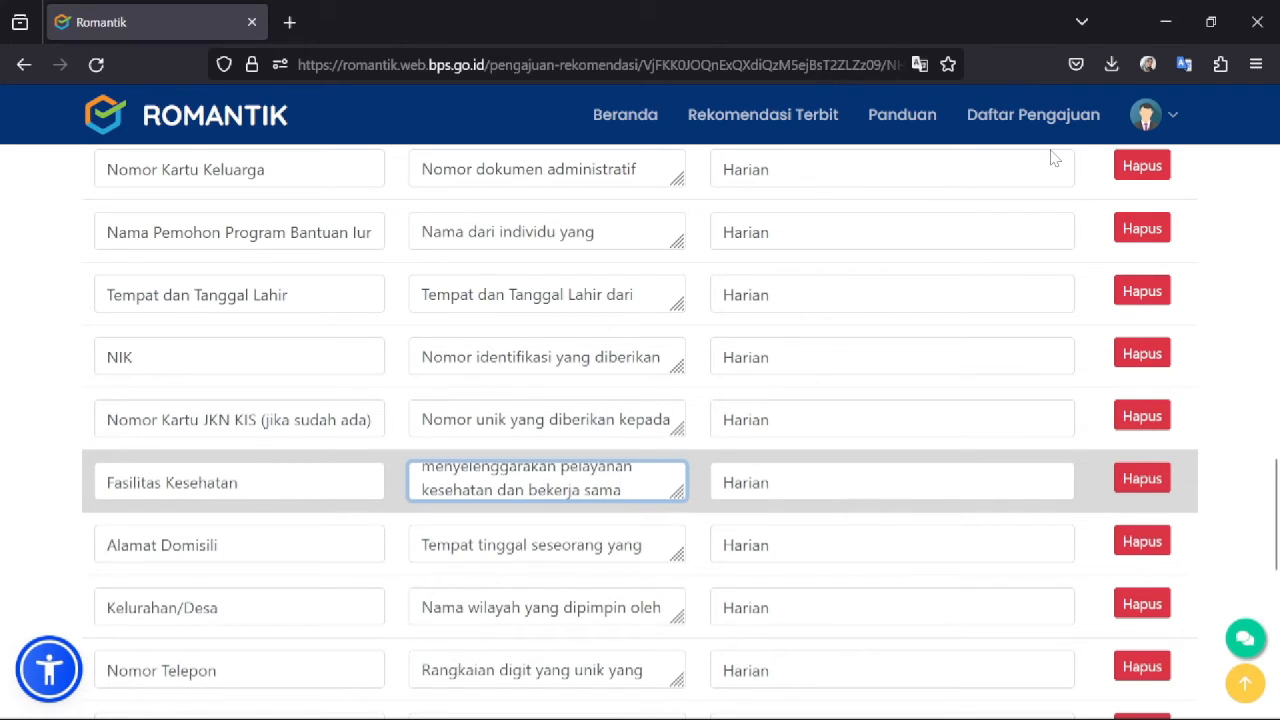
key(Down)
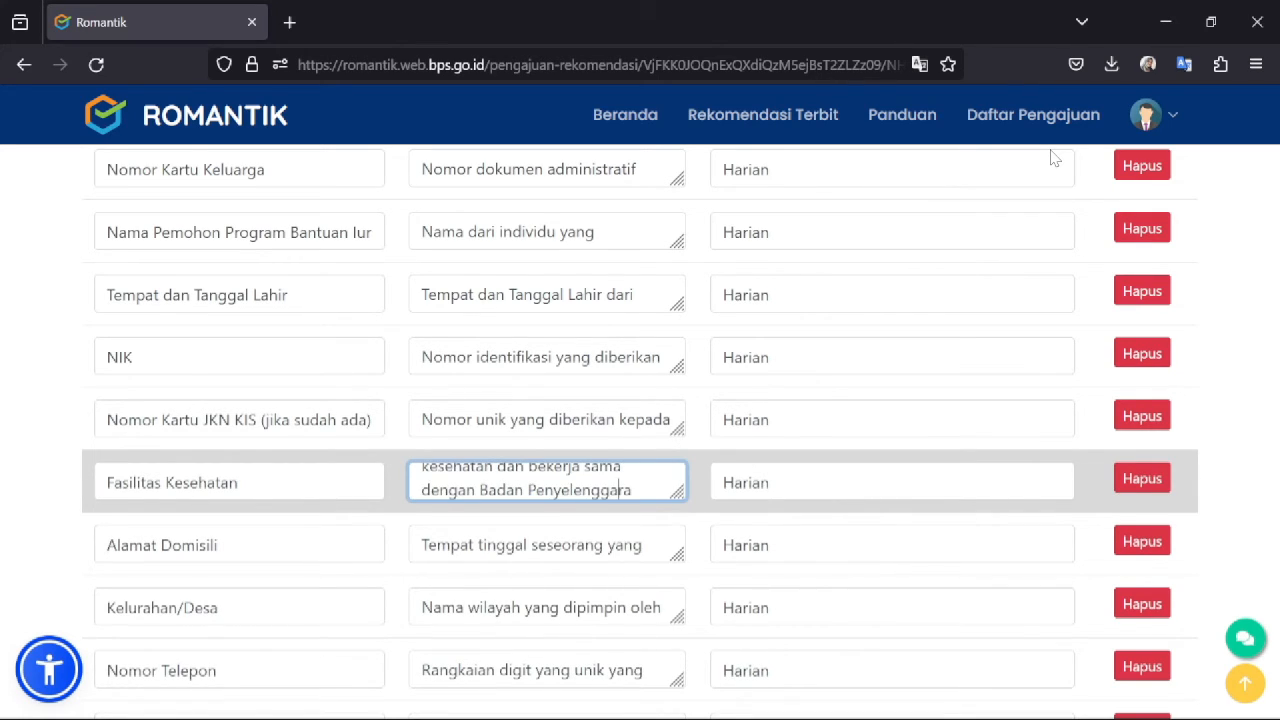
key(Down)
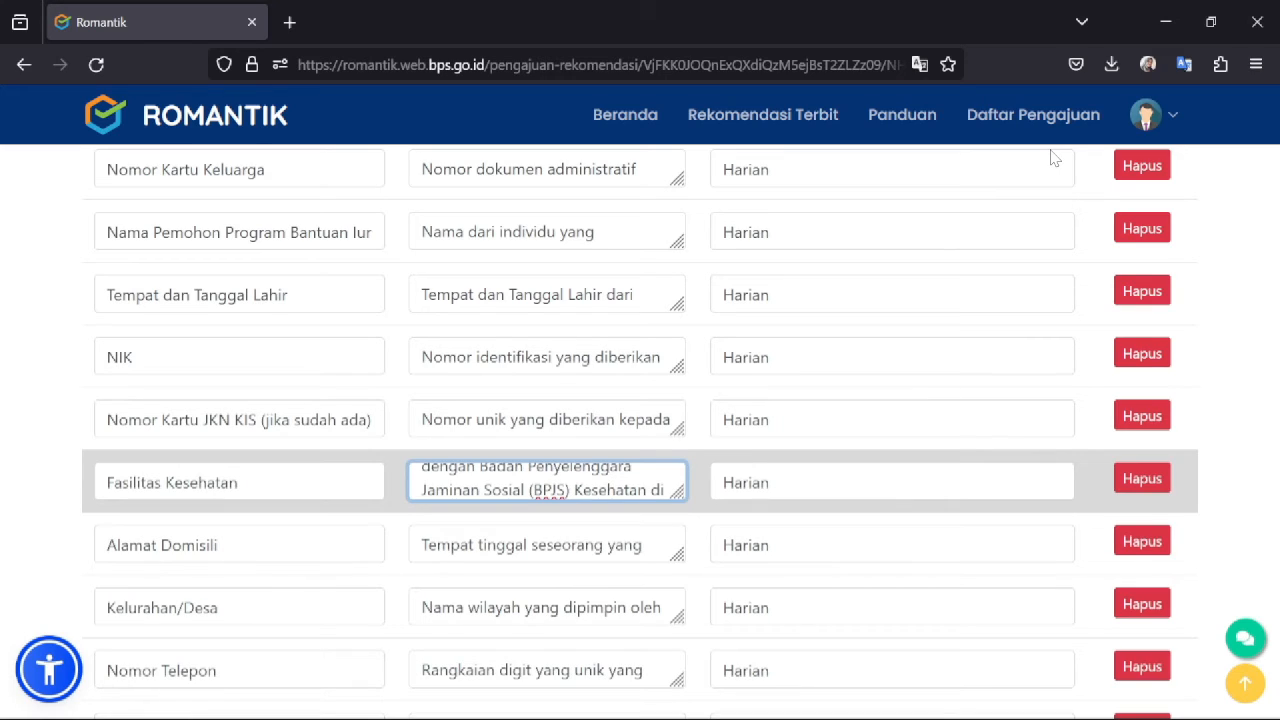
key(Down)
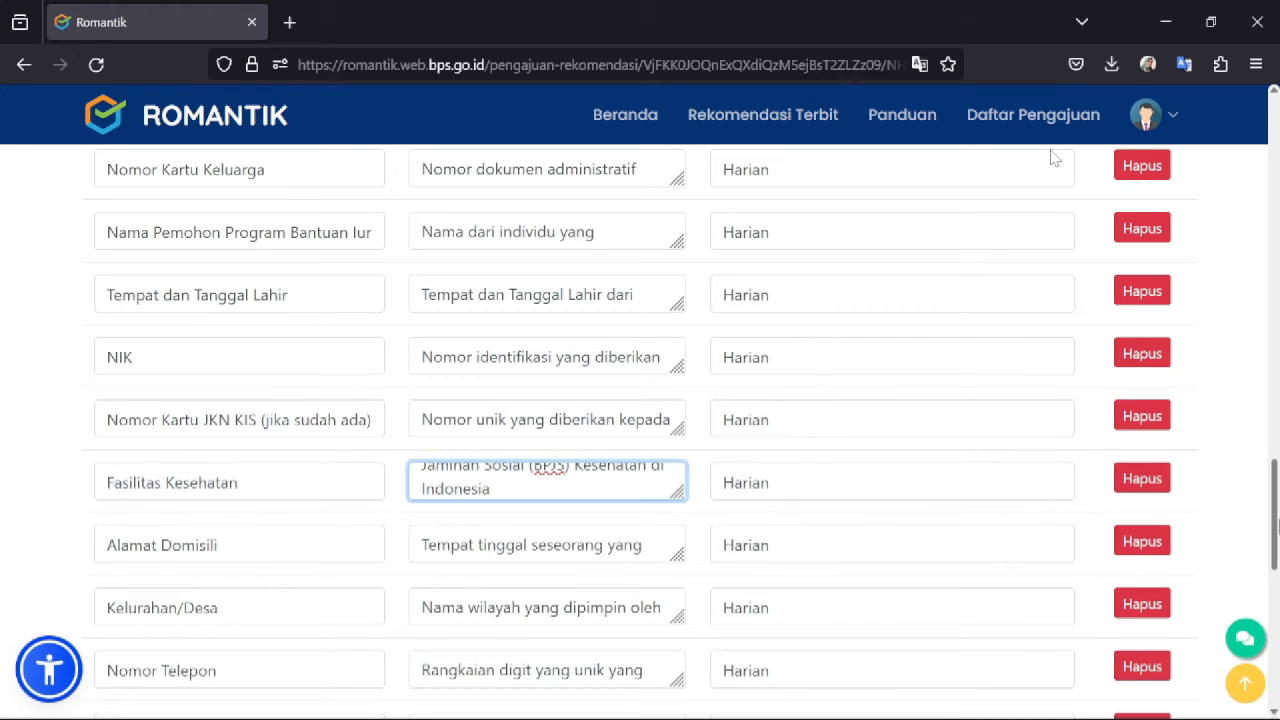
- Check the Jumlah Tunggakan (jika ada) name and definition, moving to its Bulanan period
scroll(1053, 158, down, 3)
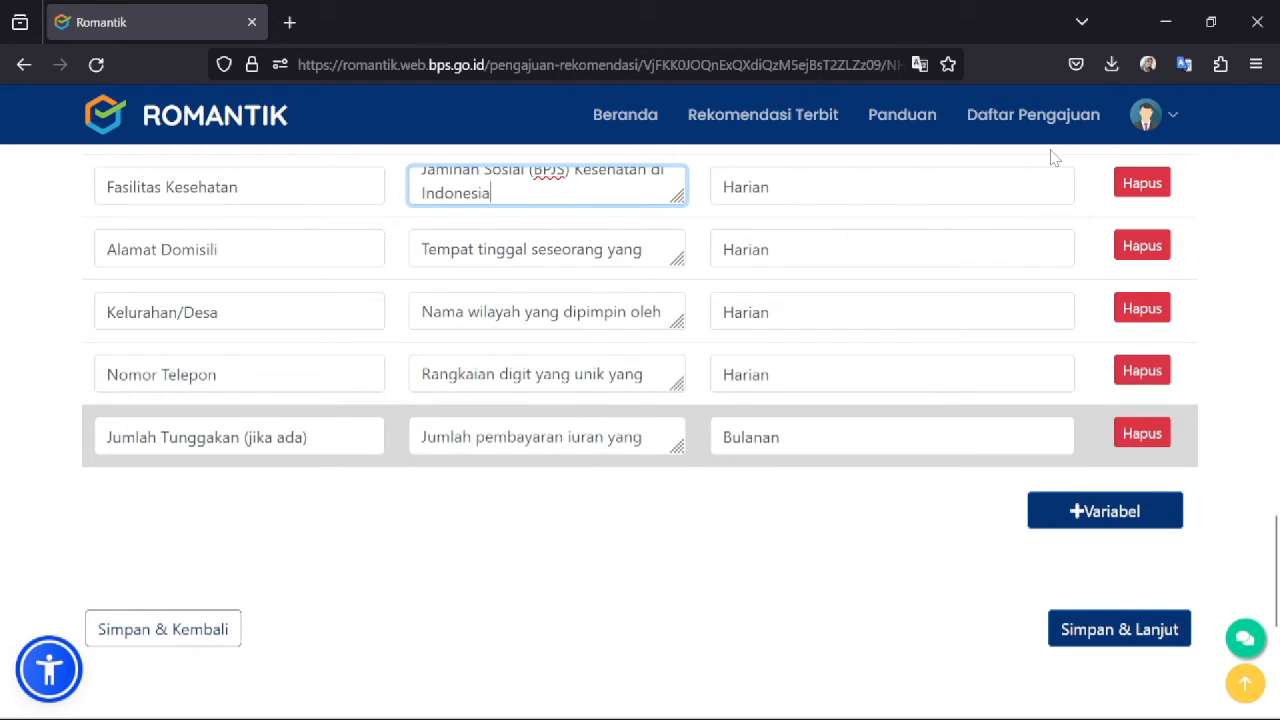
drag(240, 437, 310, 437)
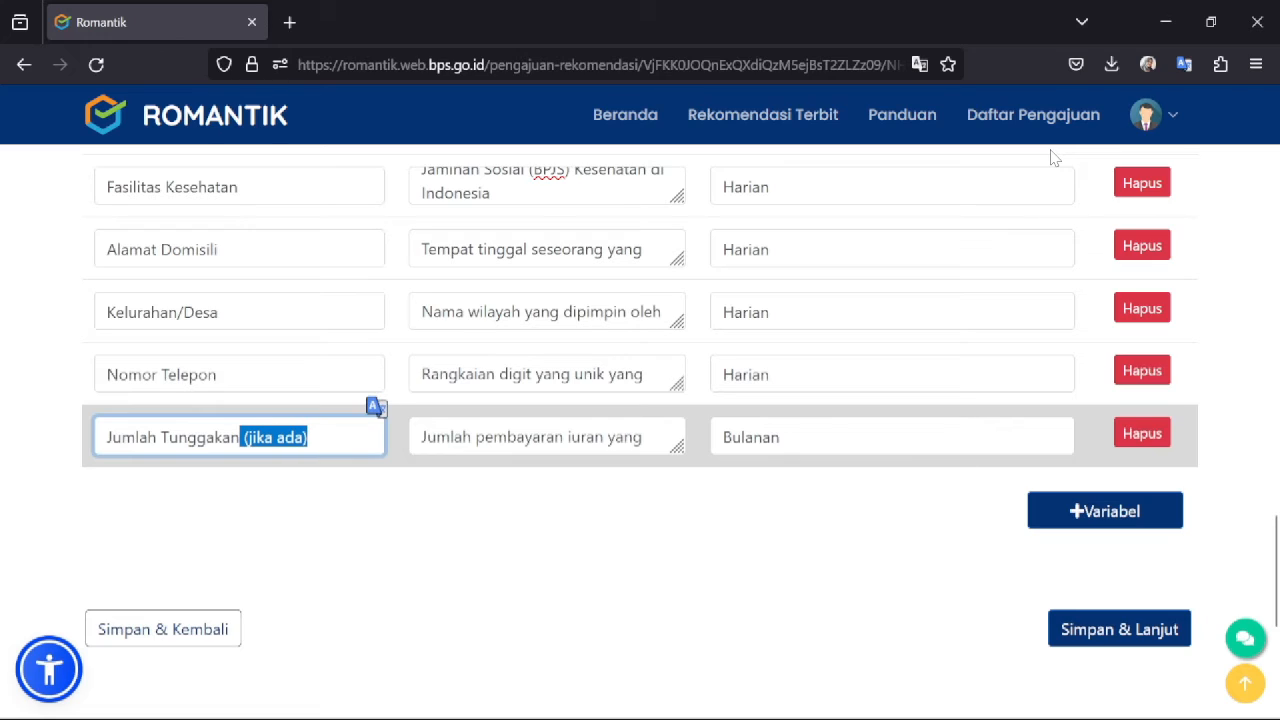
click(316, 437)
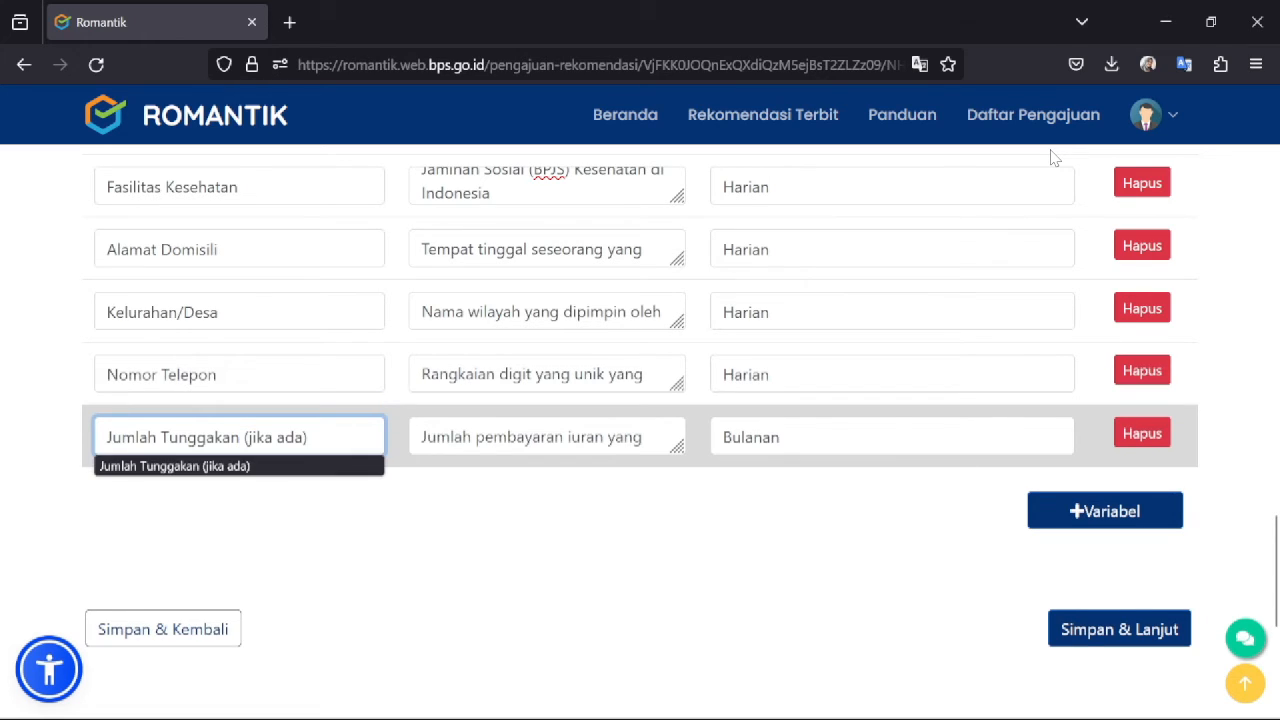
click(645, 437)
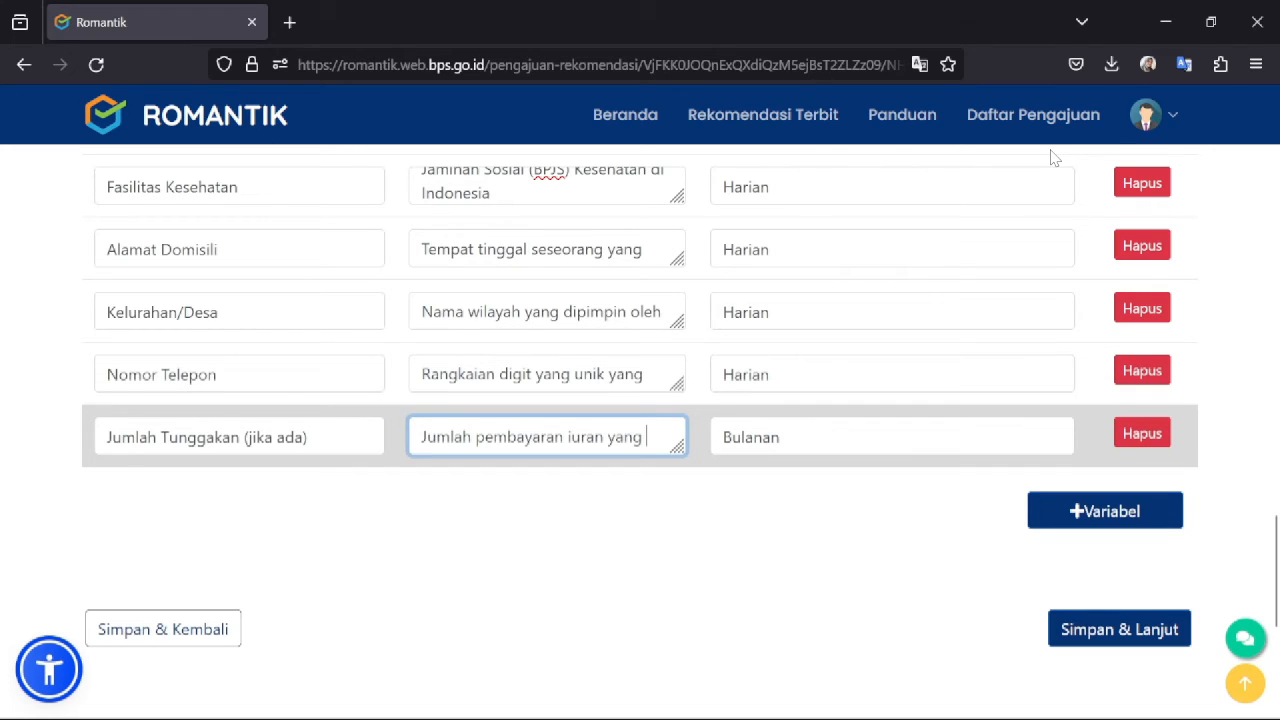
key(Down)
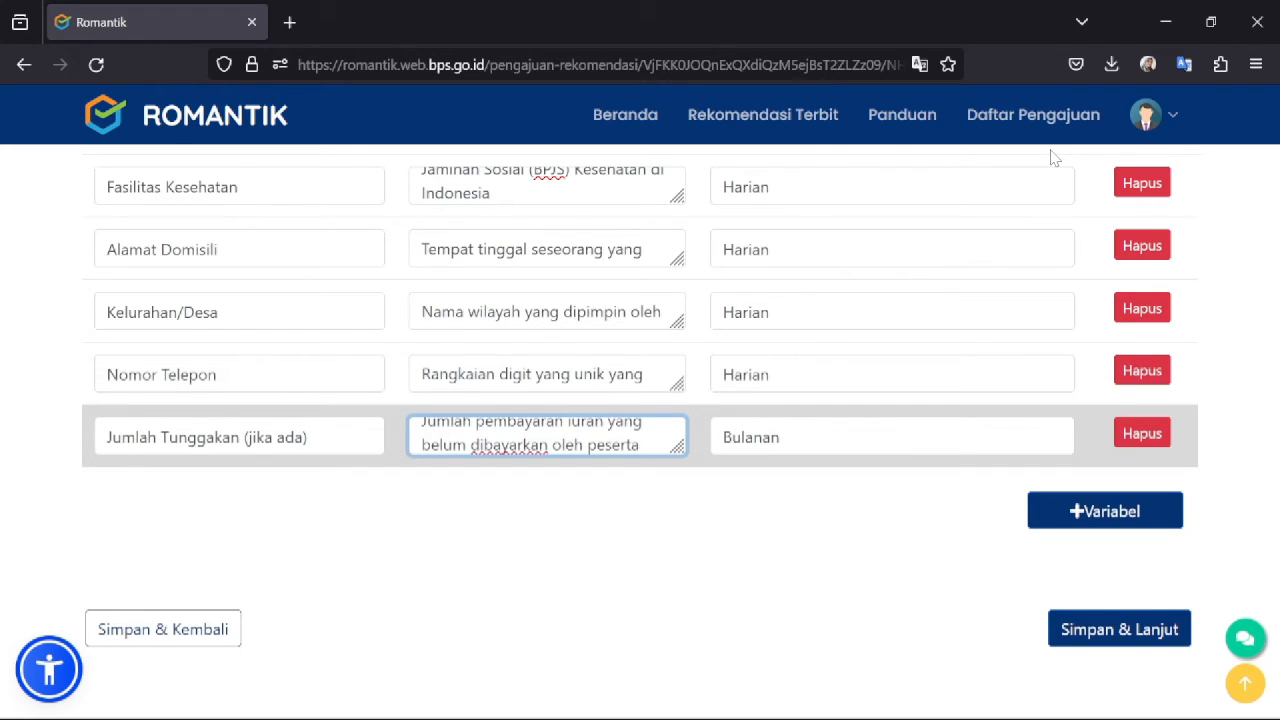
key(Down)
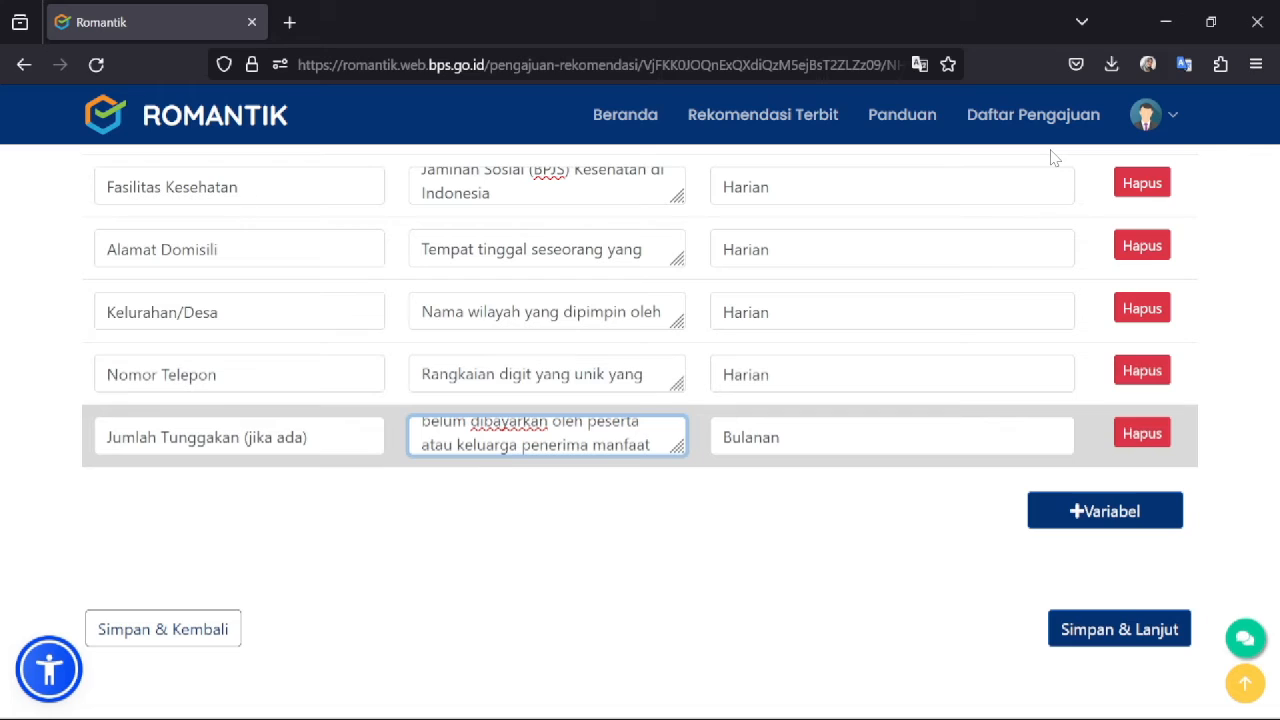
key(Down)
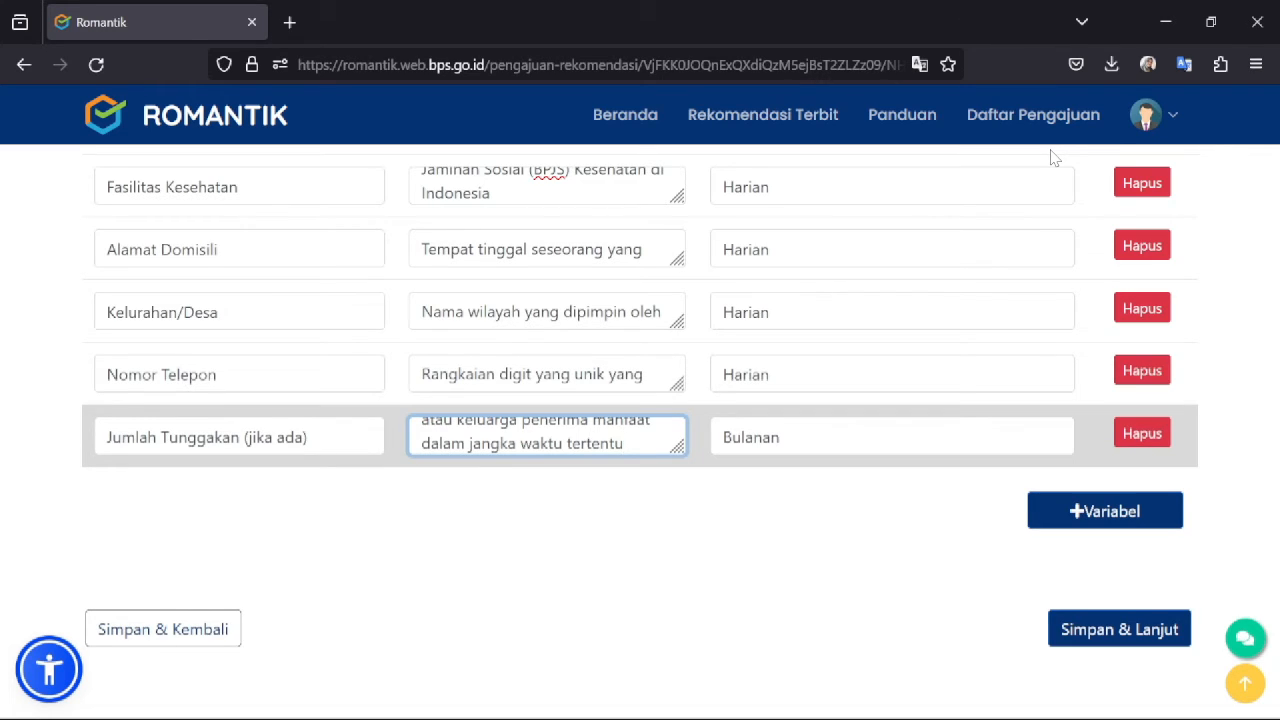
key(Tab)
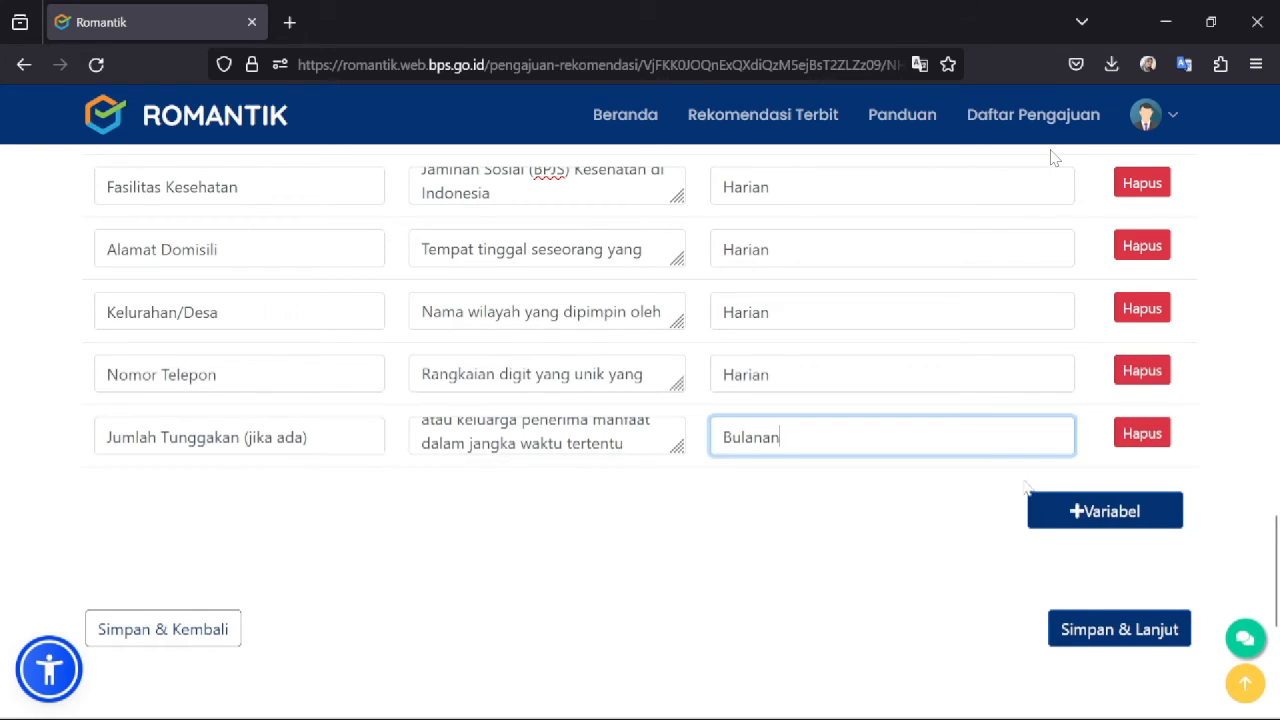
- Set the Pelaksanaan Lapangan start date to 03/04/2024 and save Blok III
click(1087, 637)
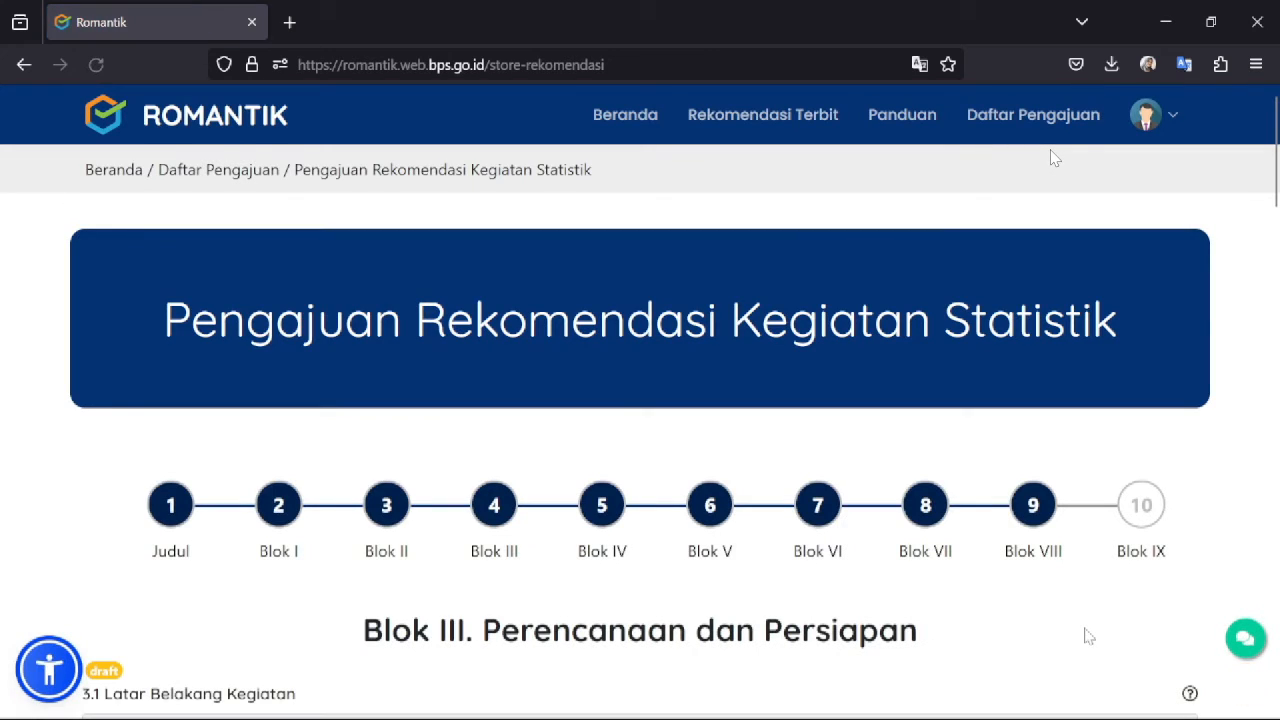
scroll(1055, 158, down, 4)
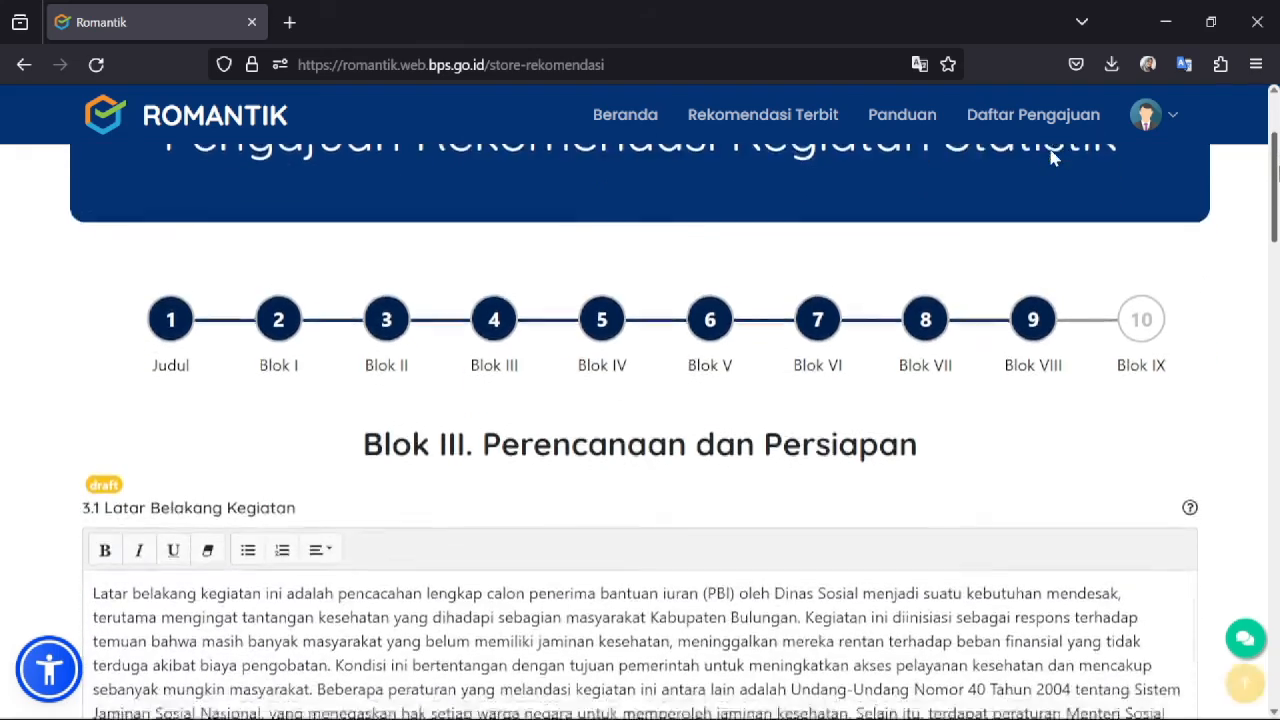
scroll(1055, 158, down, 8)
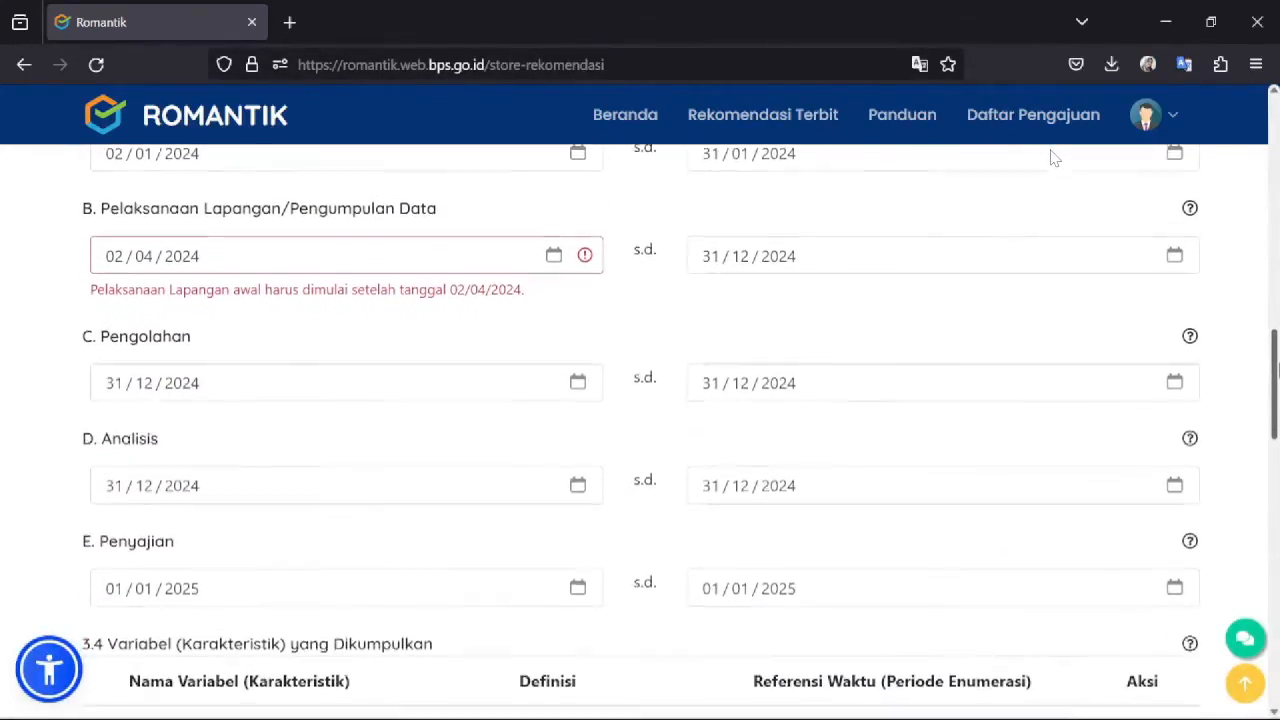
scroll(1055, 158, up, 2)
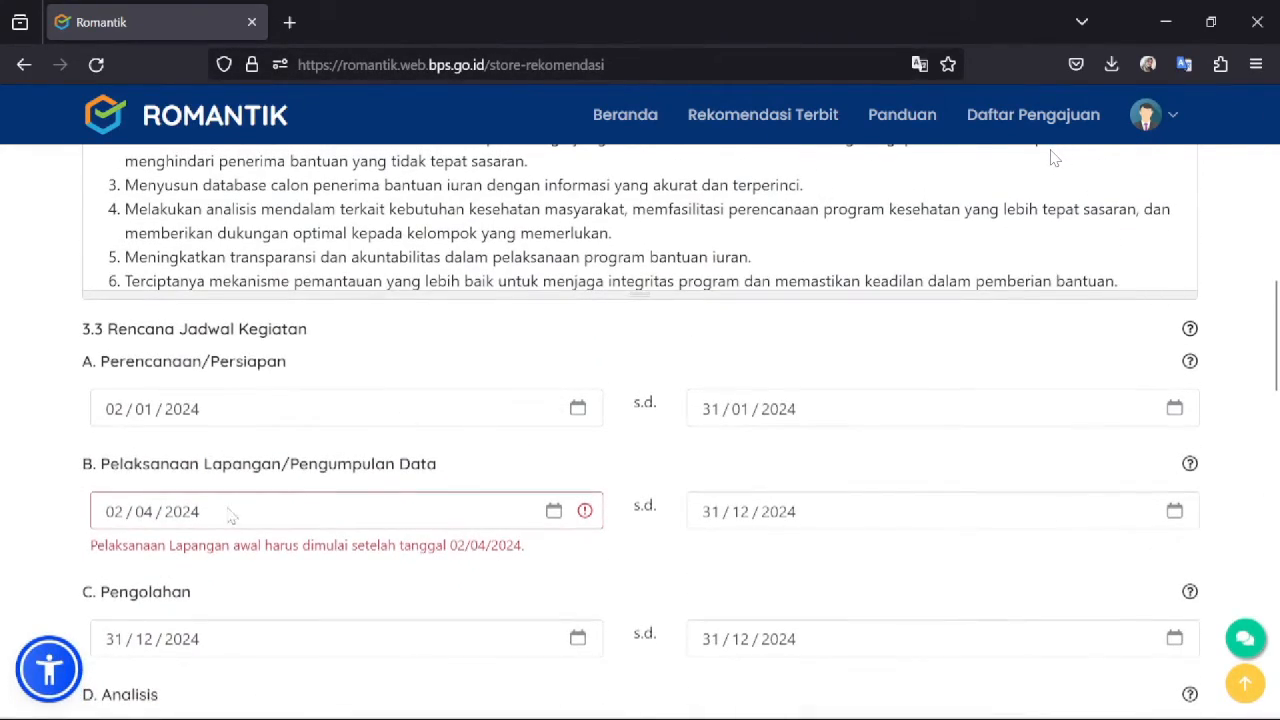
click(186, 512)
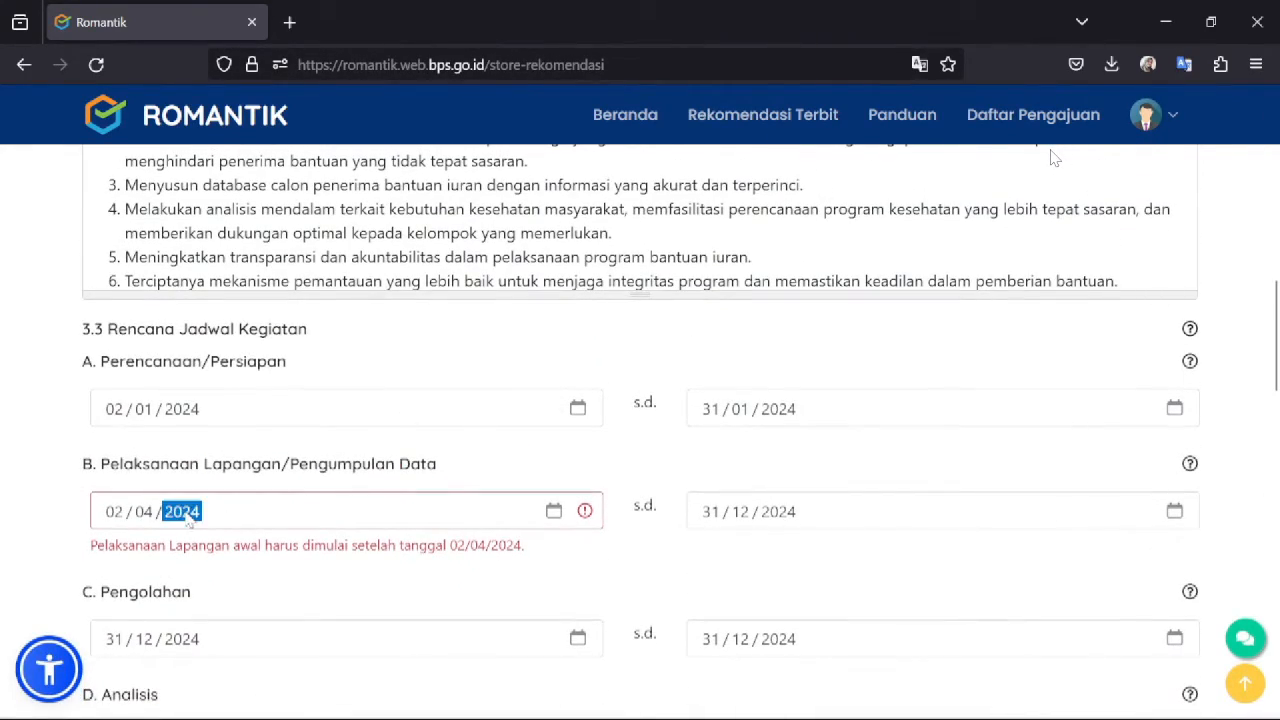
click(554, 511)
click(346, 517)
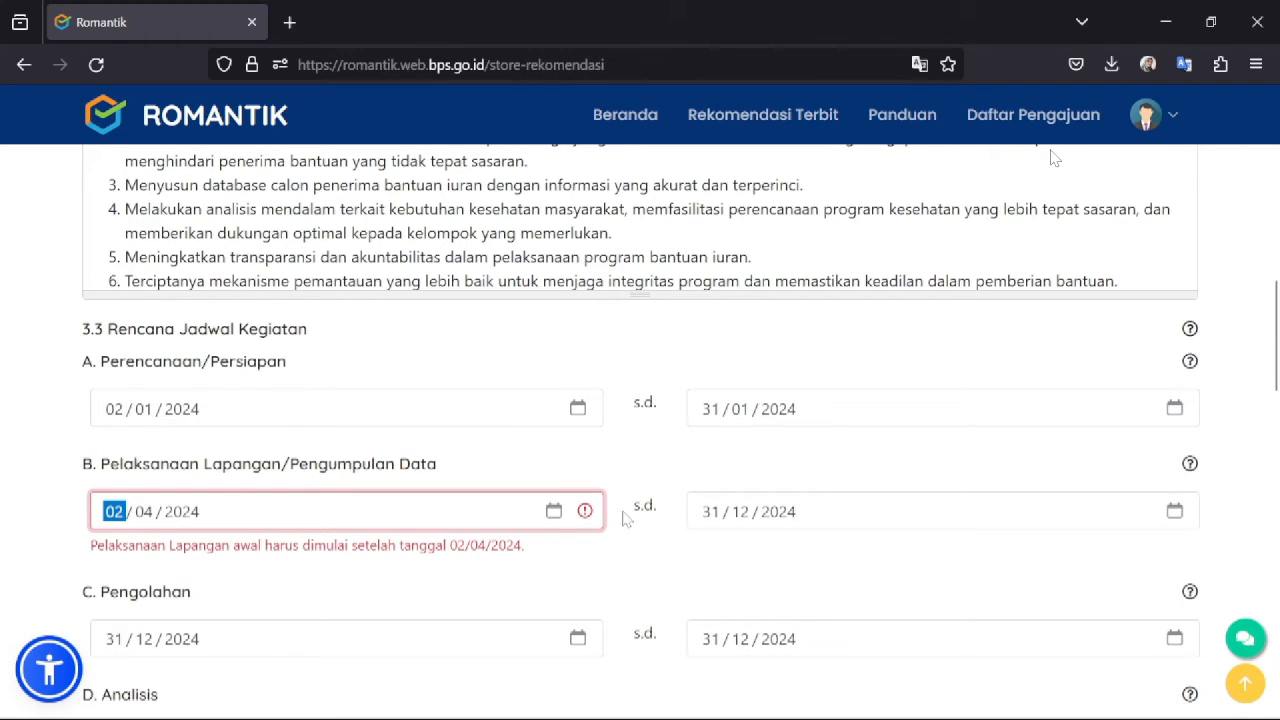
click(553, 511)
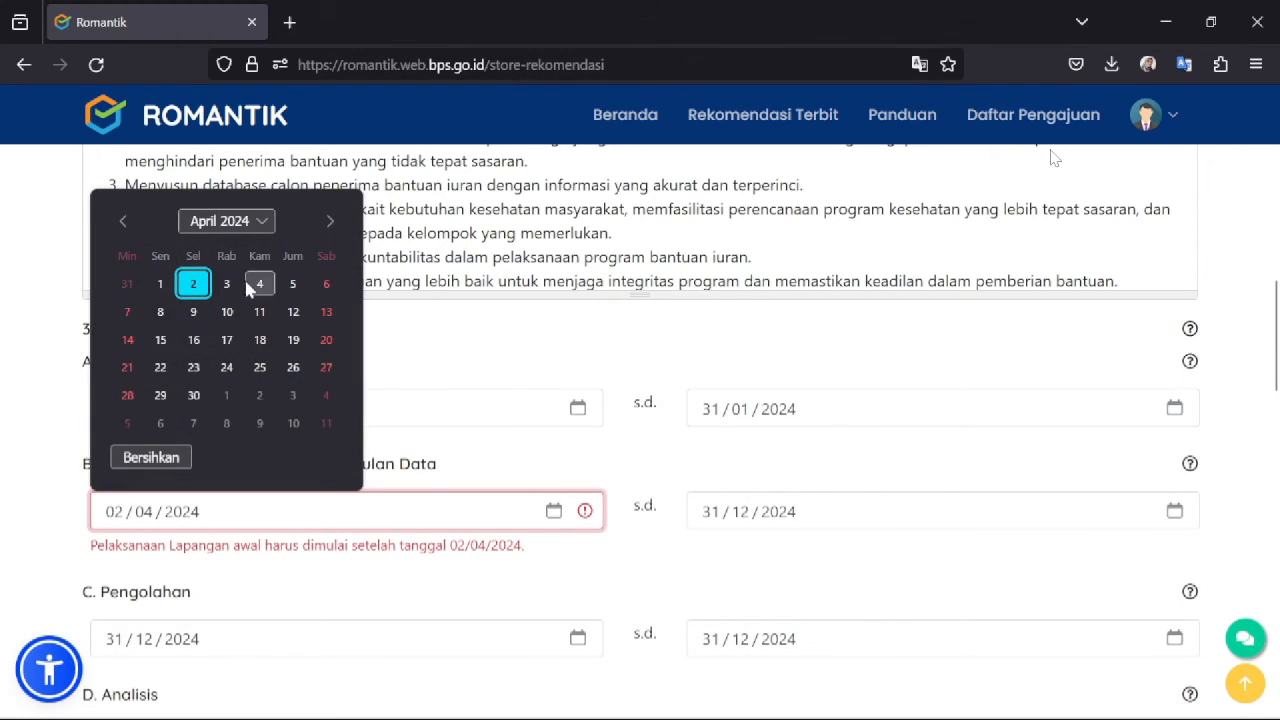
click(227, 283)
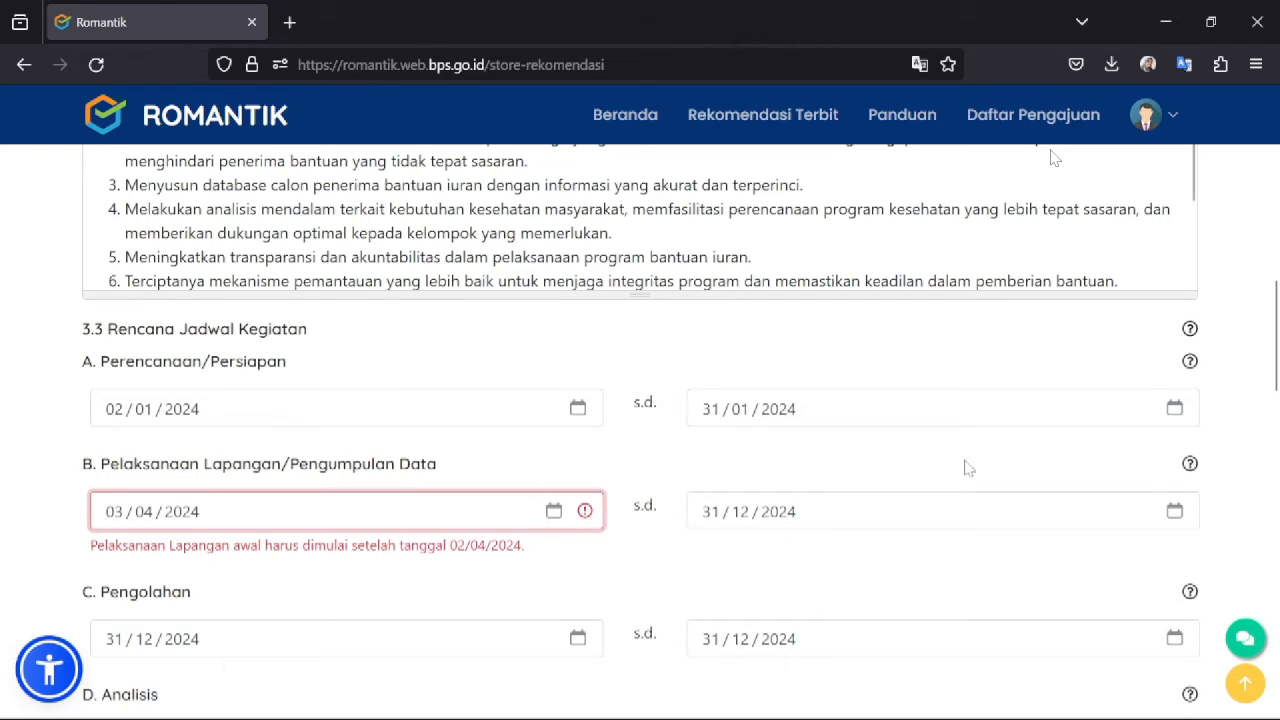
drag(1278, 312, 1278, 582)
click(1133, 452)
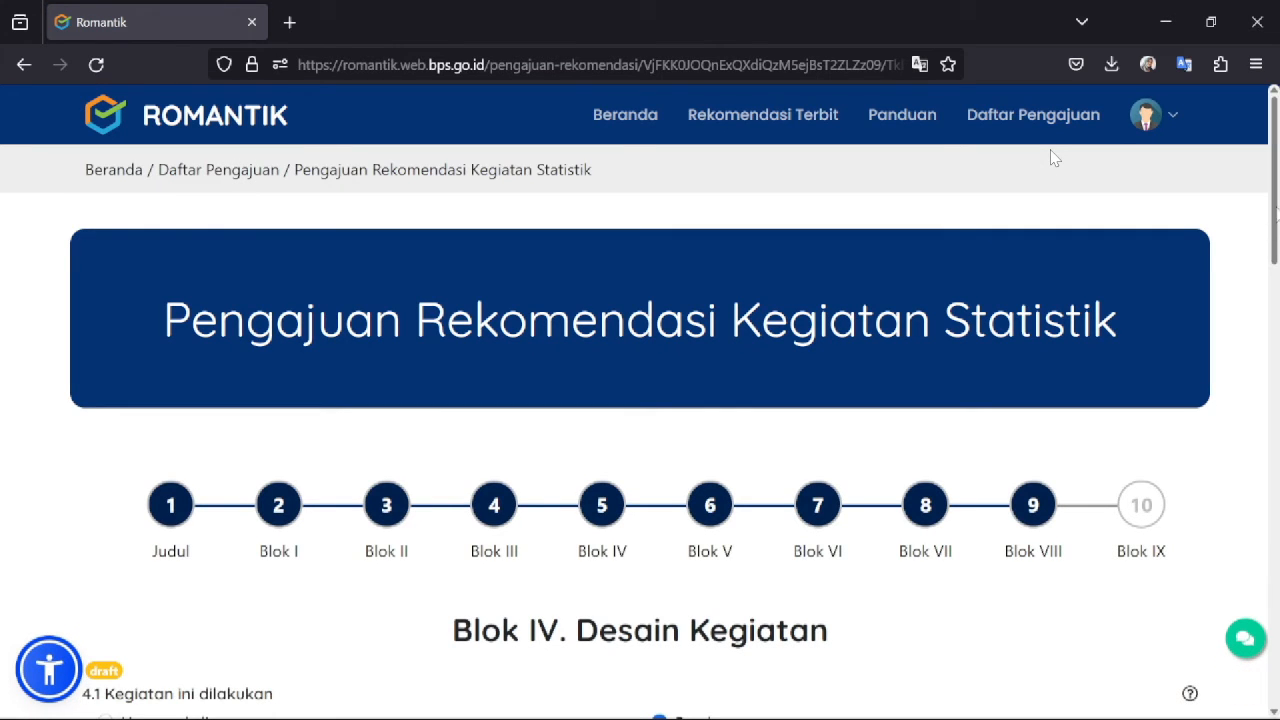
- Keep Harian frequency with Cross Sectional, Wawancara and CAWI, and save Blok IV
scroll(1053, 158, down, 2)
scroll(1053, 158, down, 2)
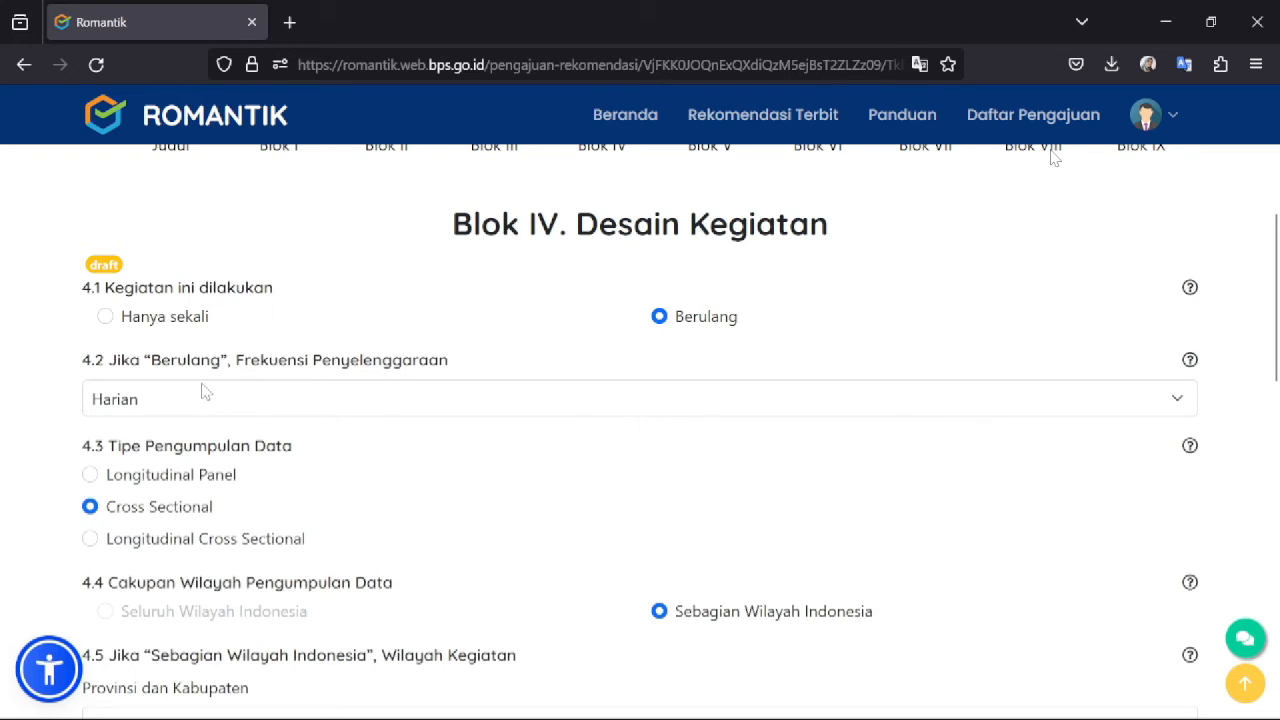
click(352, 398)
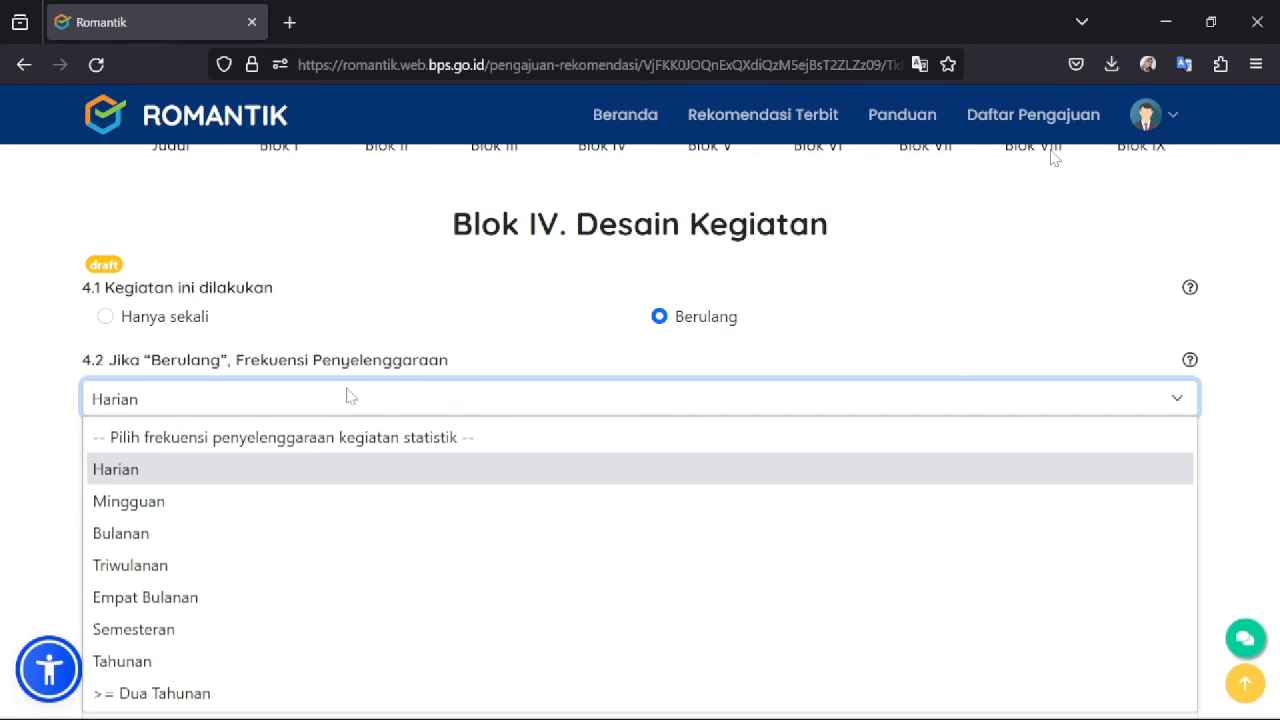
click(349, 396)
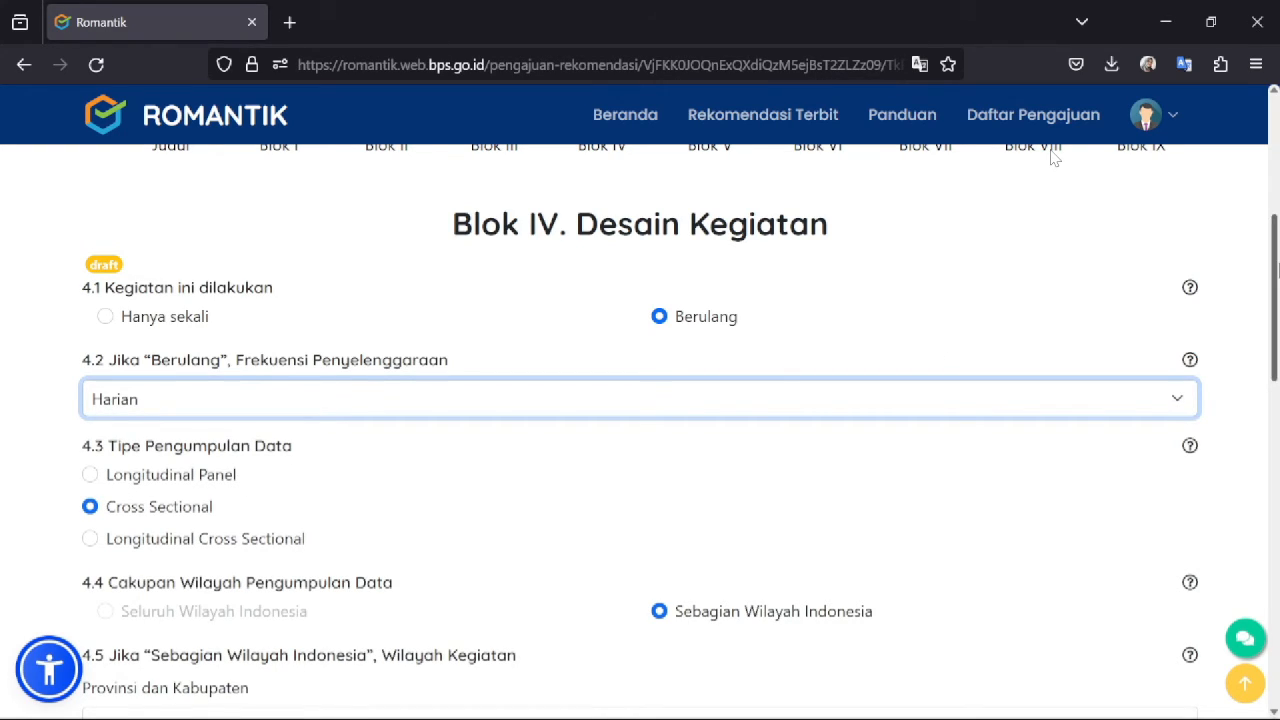
drag(1277, 270, 1278, 301)
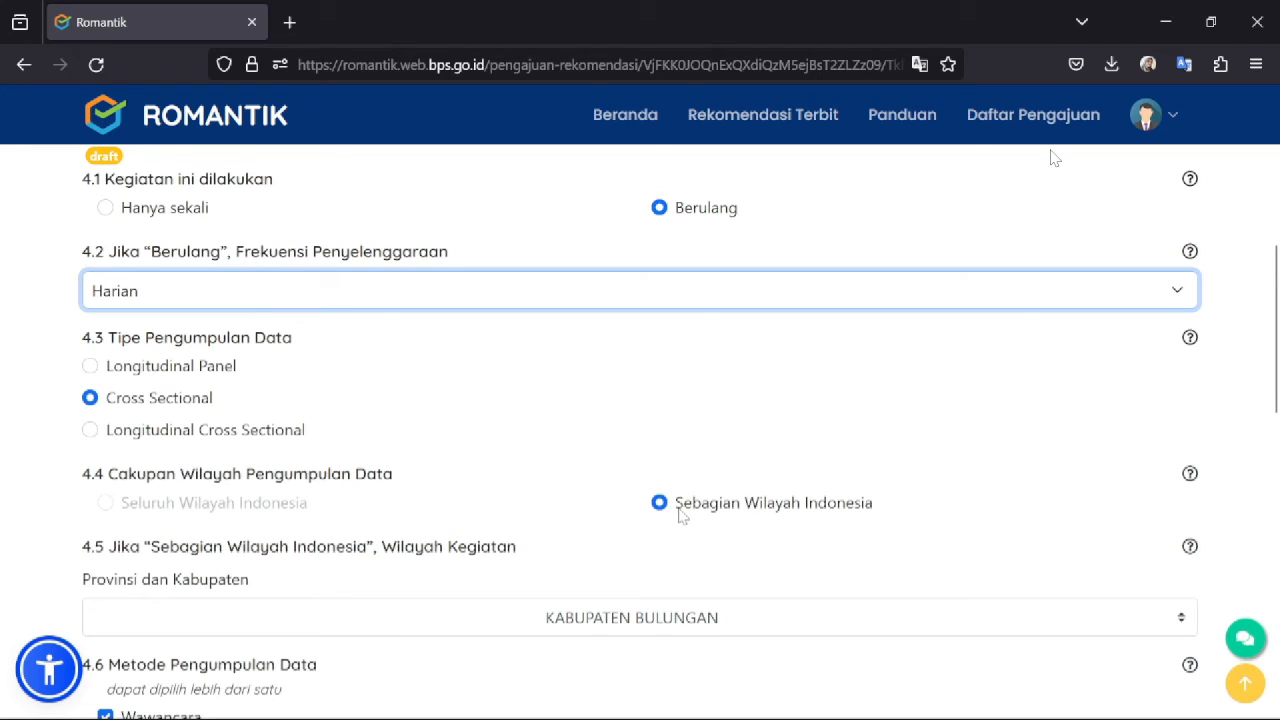
drag(1277, 323, 1277, 386)
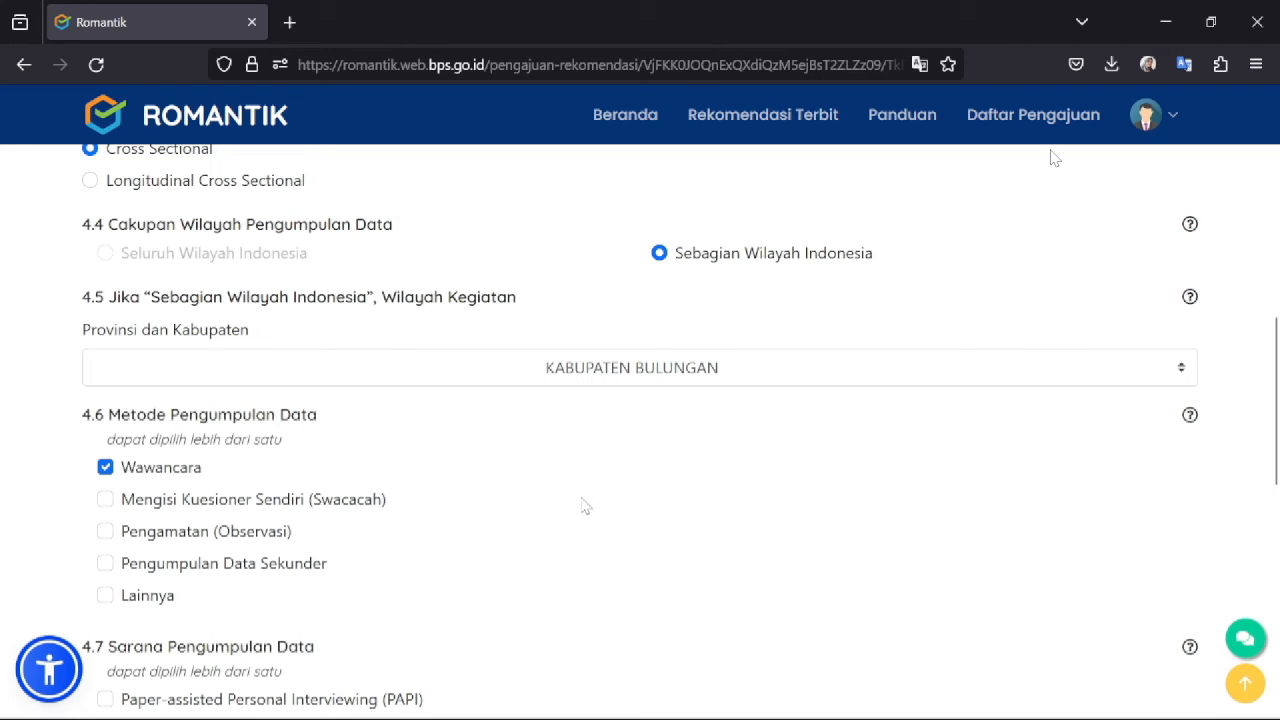
scroll(1053, 158, down, 5)
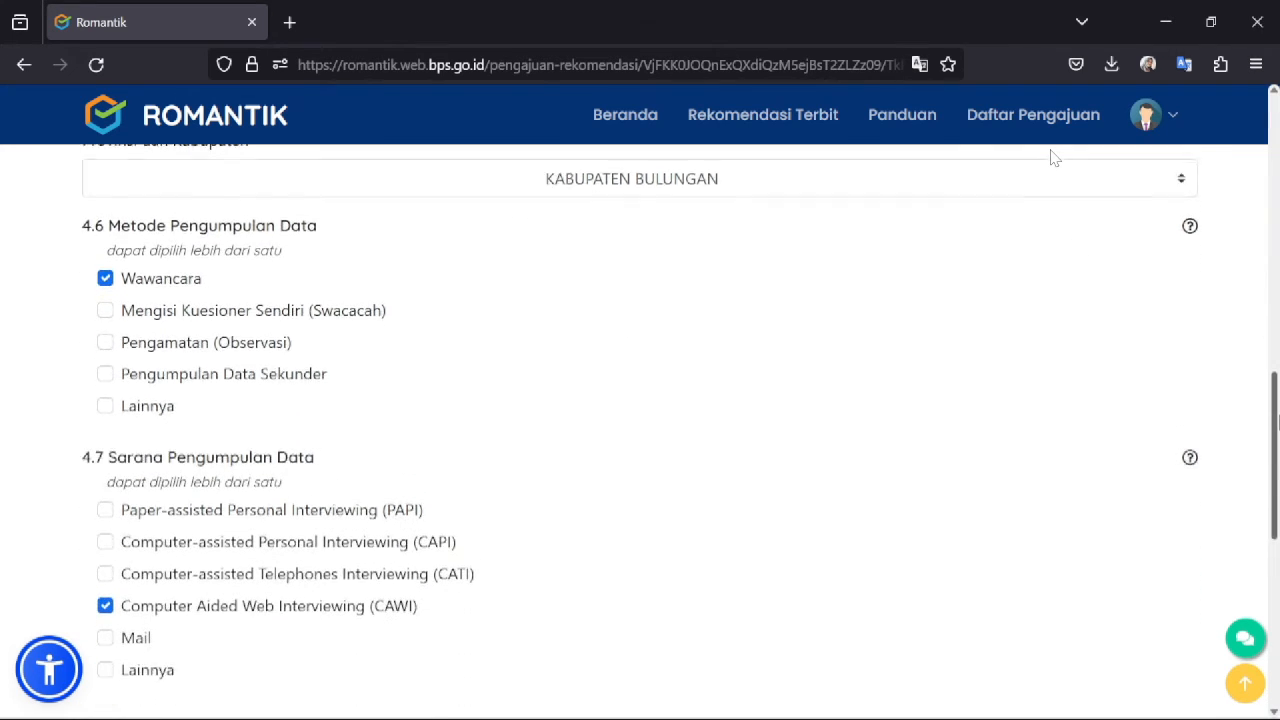
scroll(1053, 158, up, 1)
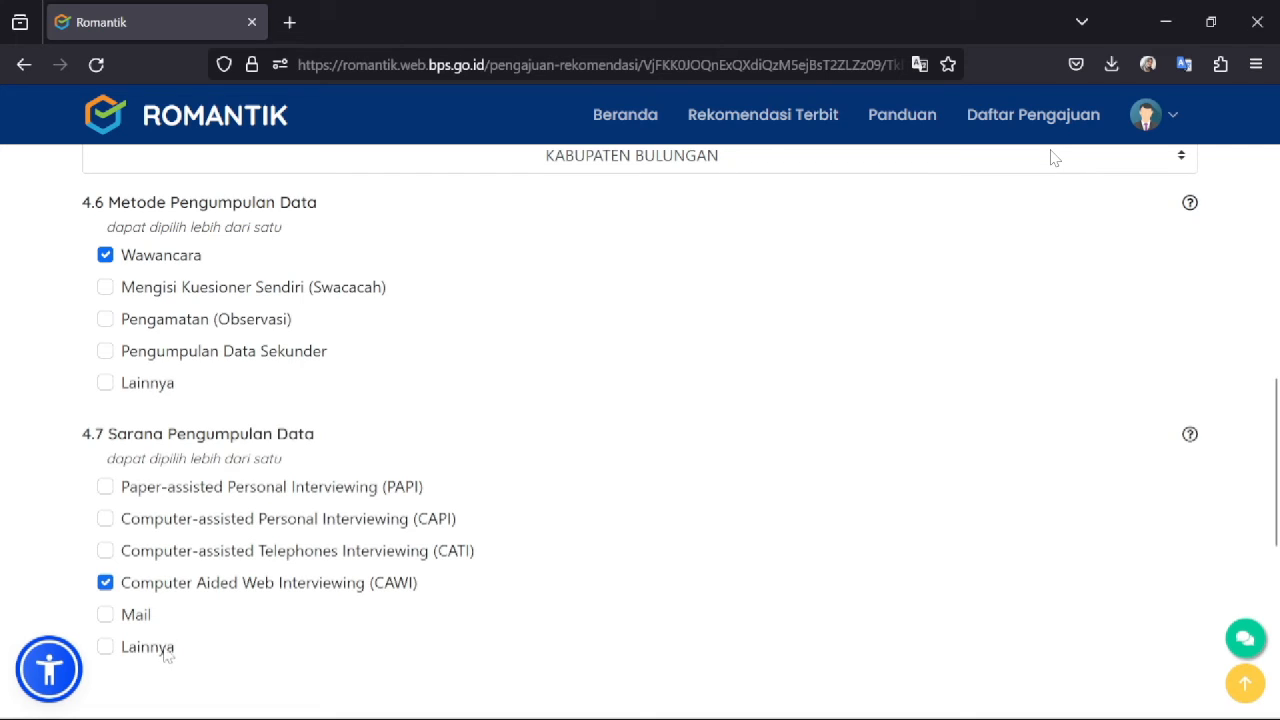
drag(1277, 456, 1278, 530)
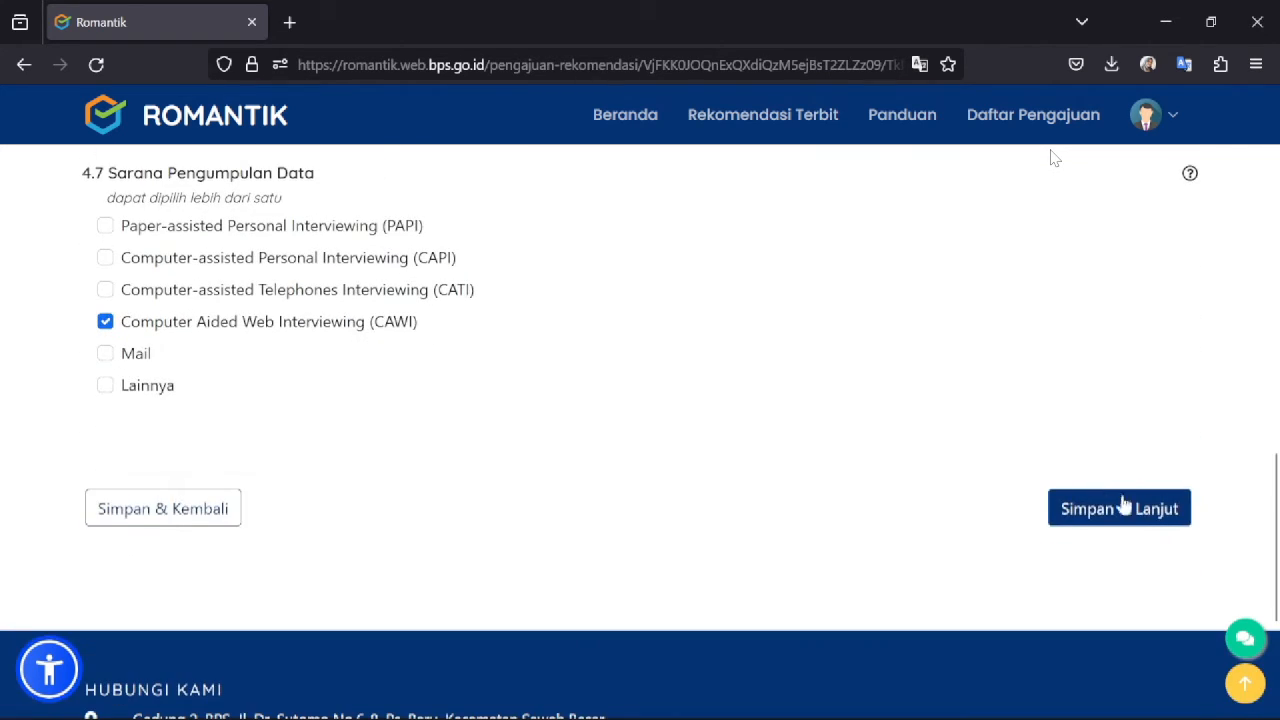
click(1089, 509)
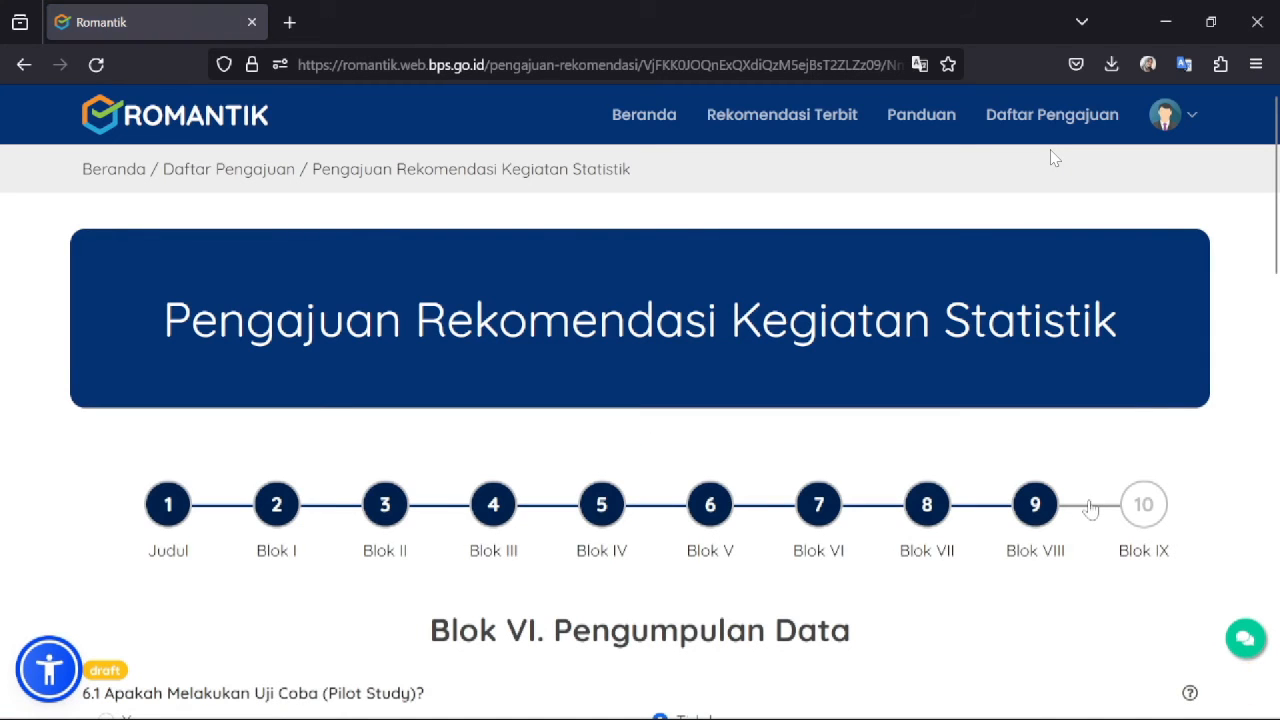
scroll(1051, 158, down, 3)
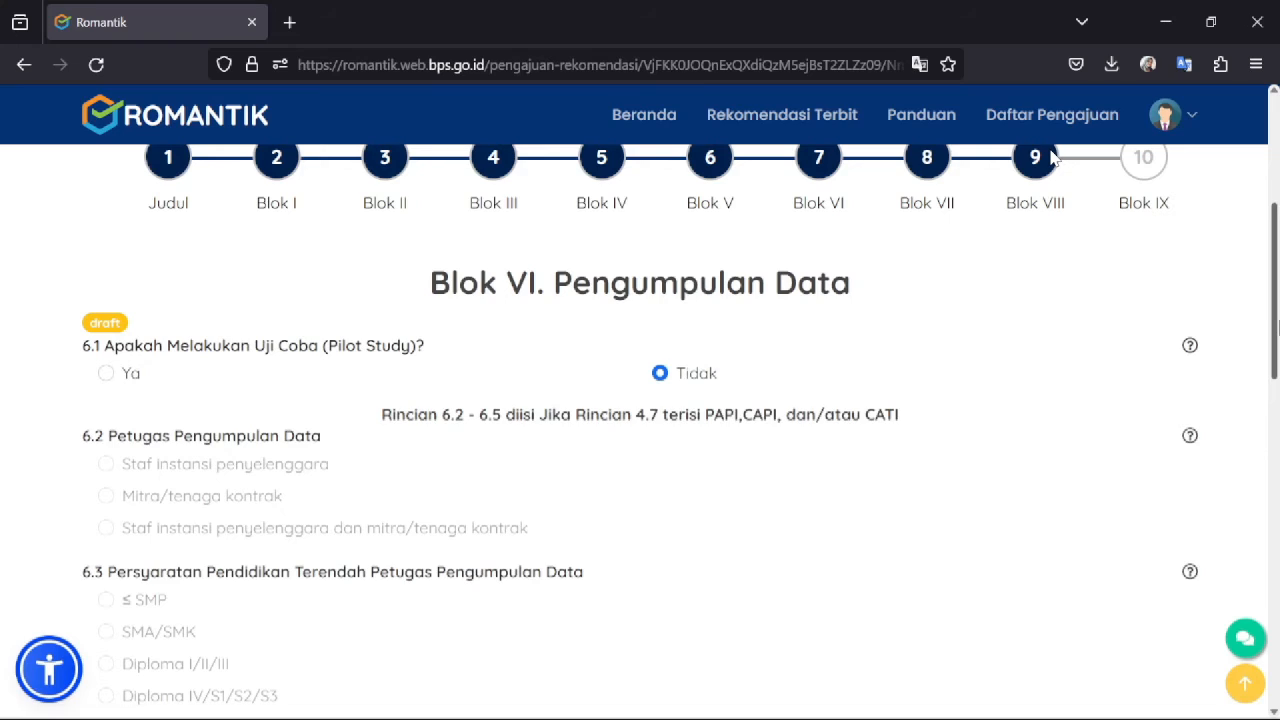
scroll(1051, 158, down, 1)
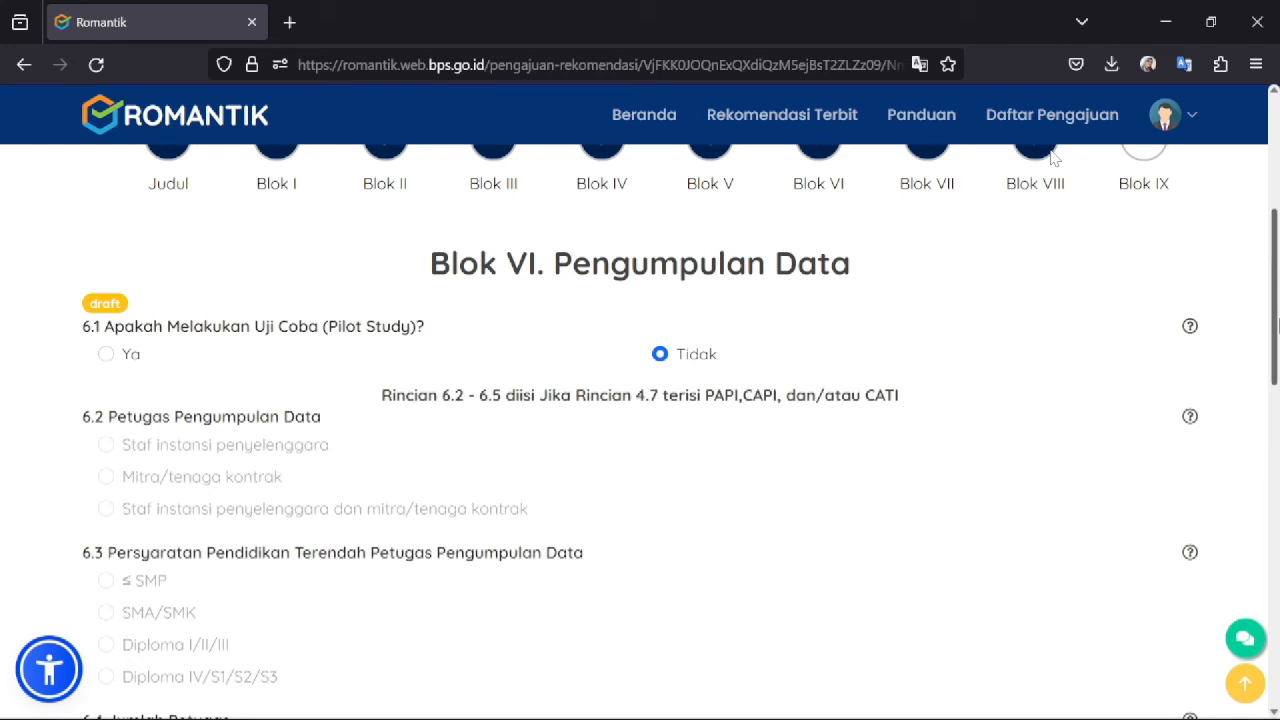
- Confirm Supervisi as the quality check in sections 6.5–6.6 and save Blok VI
scroll(1052, 157, down, 3)
scroll(1052, 157, down, 10)
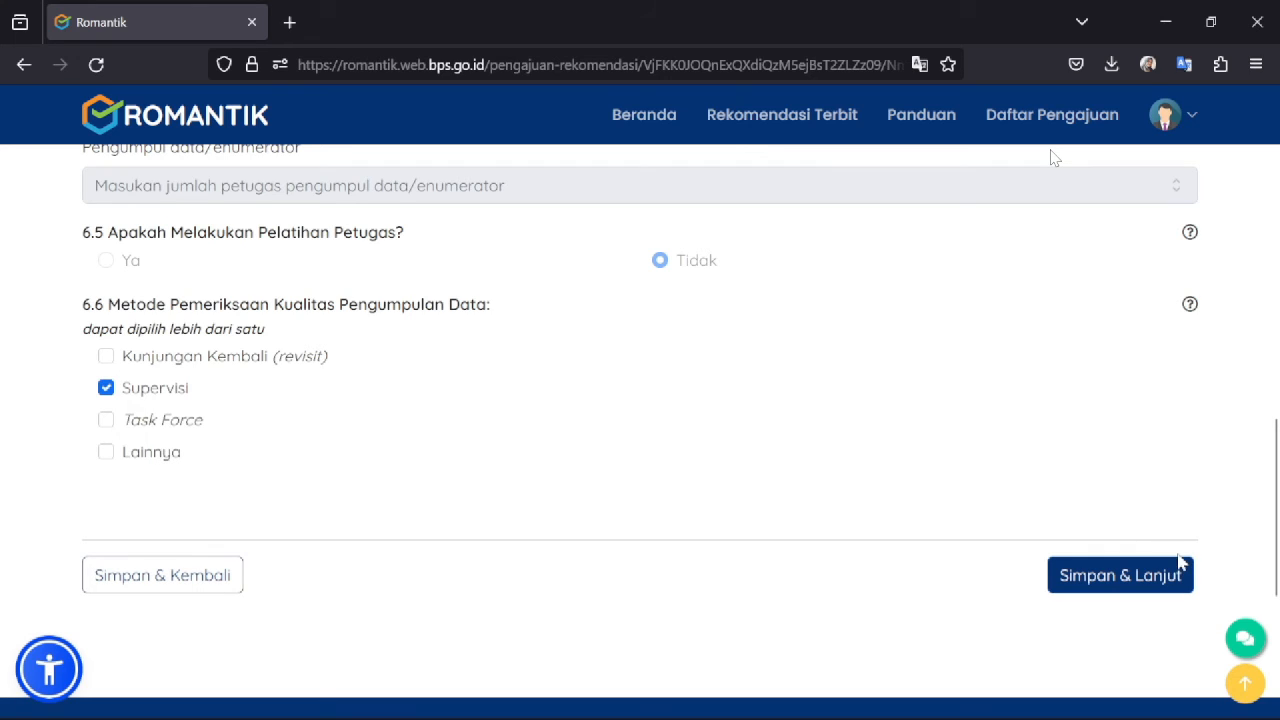
click(1122, 576)
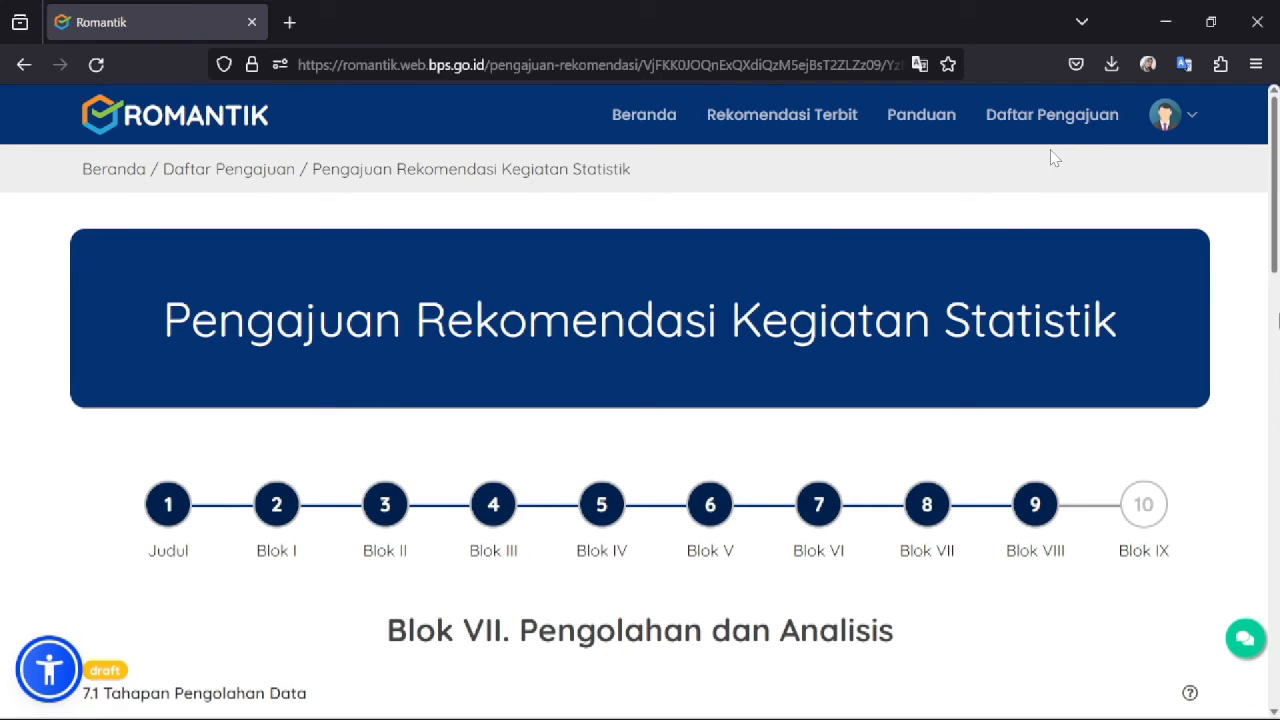
scroll(1052, 158, down, 4)
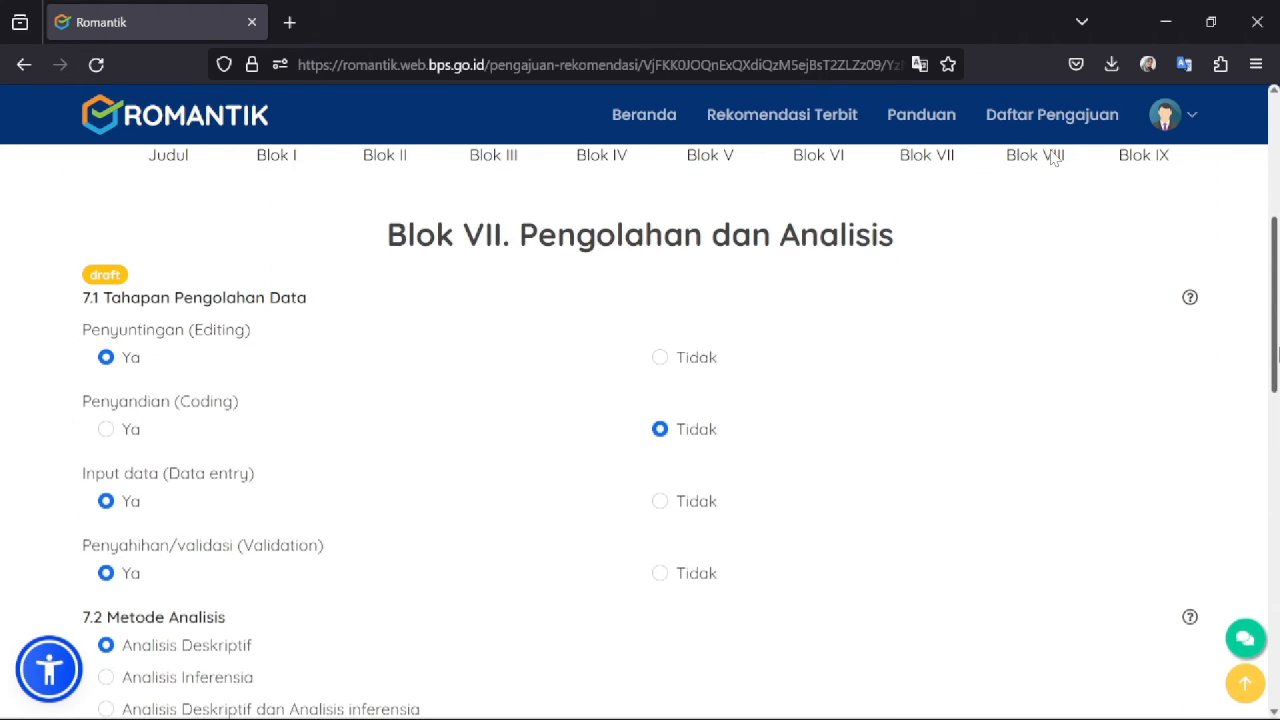
scroll(1052, 158, down, 2)
scroll(1052, 158, up, 2)
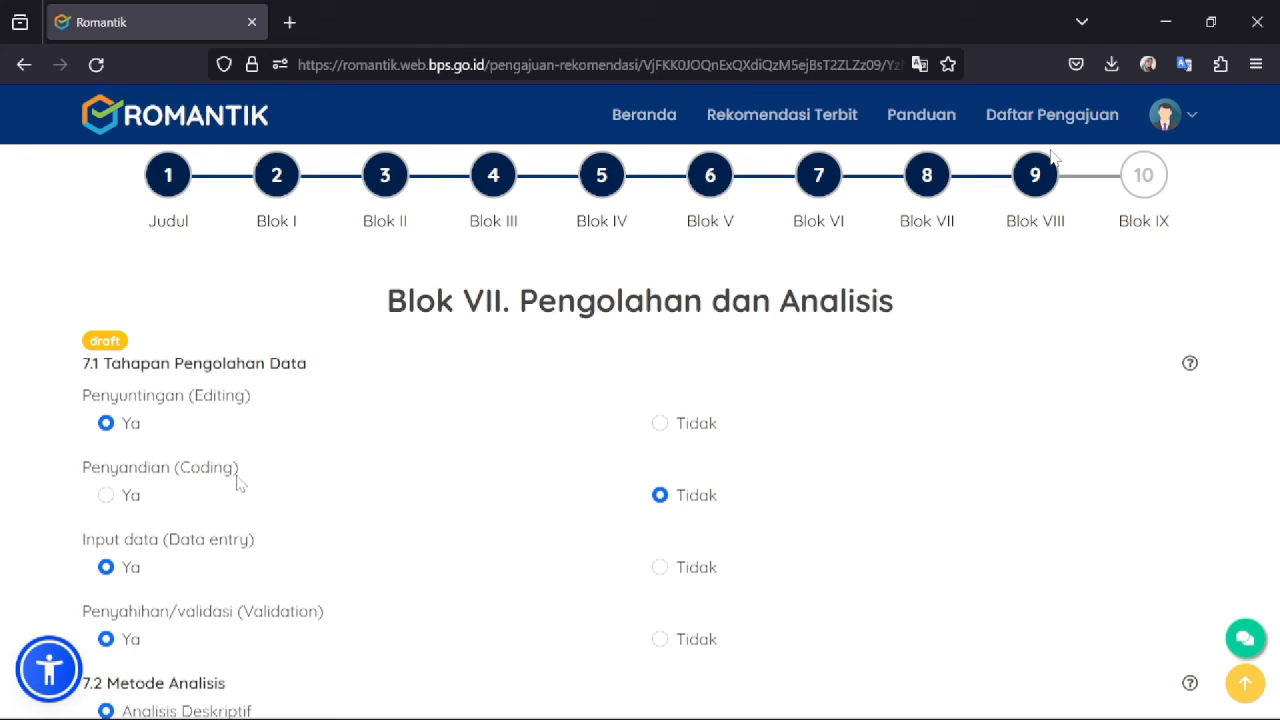
scroll(790, 358, down, 2)
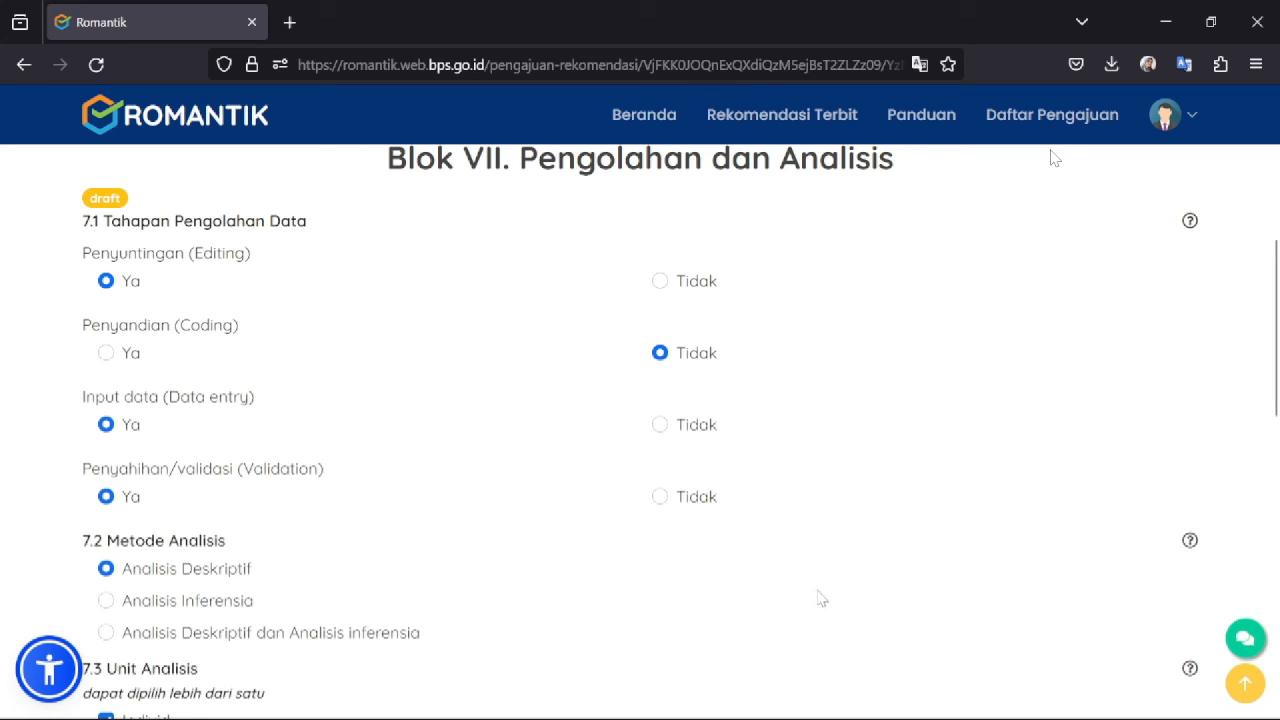
scroll(1277, 345, down, 5)
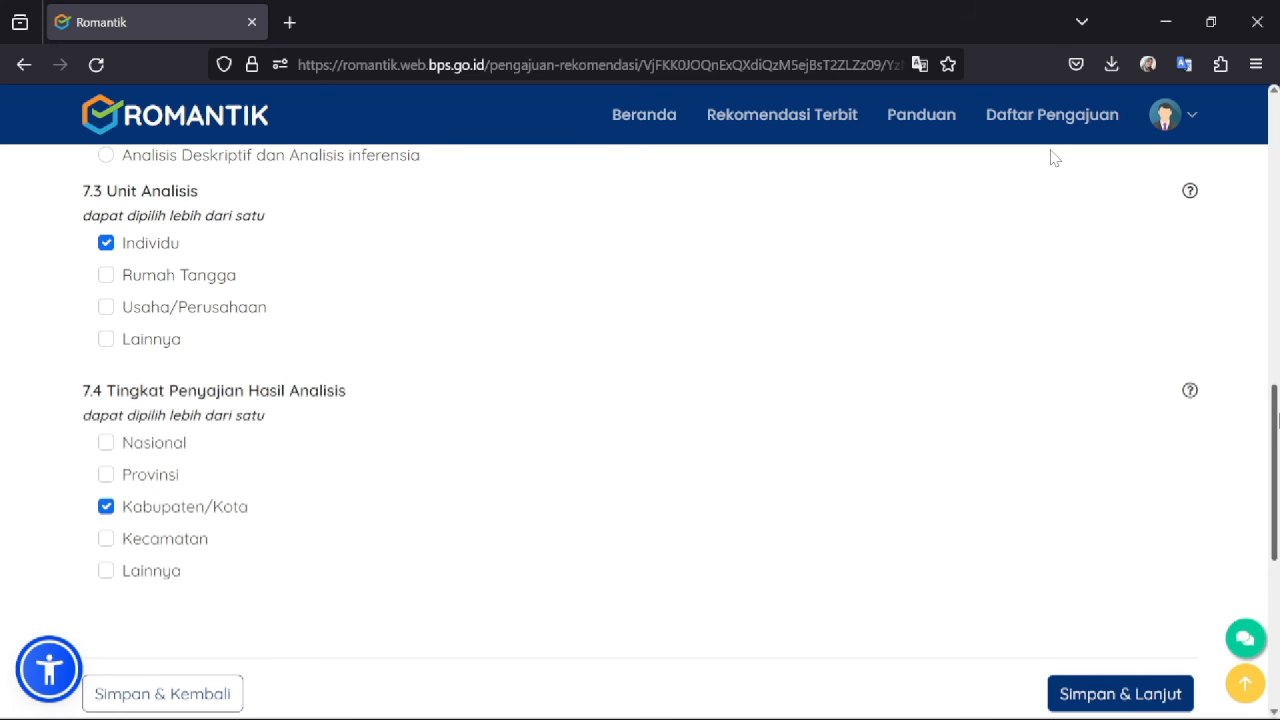
- Save Blok VII with Individu and Kabupaten/Kota for 7.3 and 7.4
scroll(1053, 157, down, 2)
click(1085, 590)
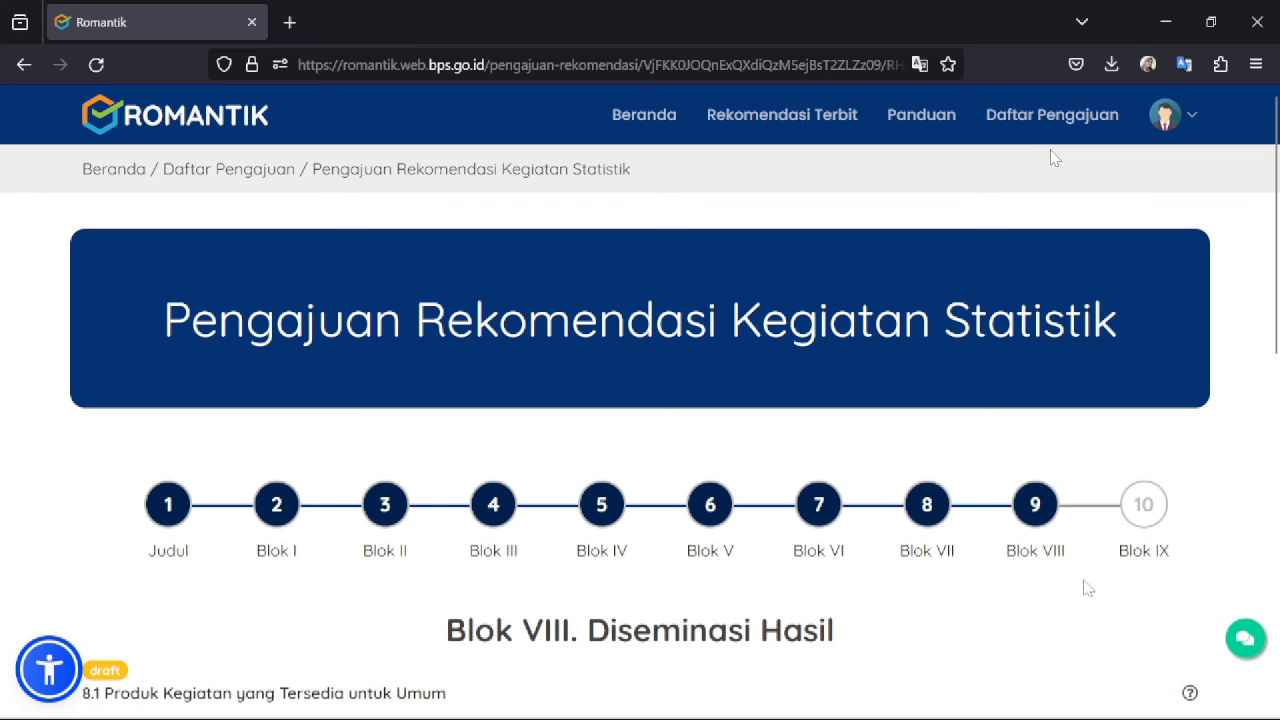
- Save Blok VIII with printed and digital products Tidak and Data Mikro Ya
drag(1278, 298, 1278, 373)
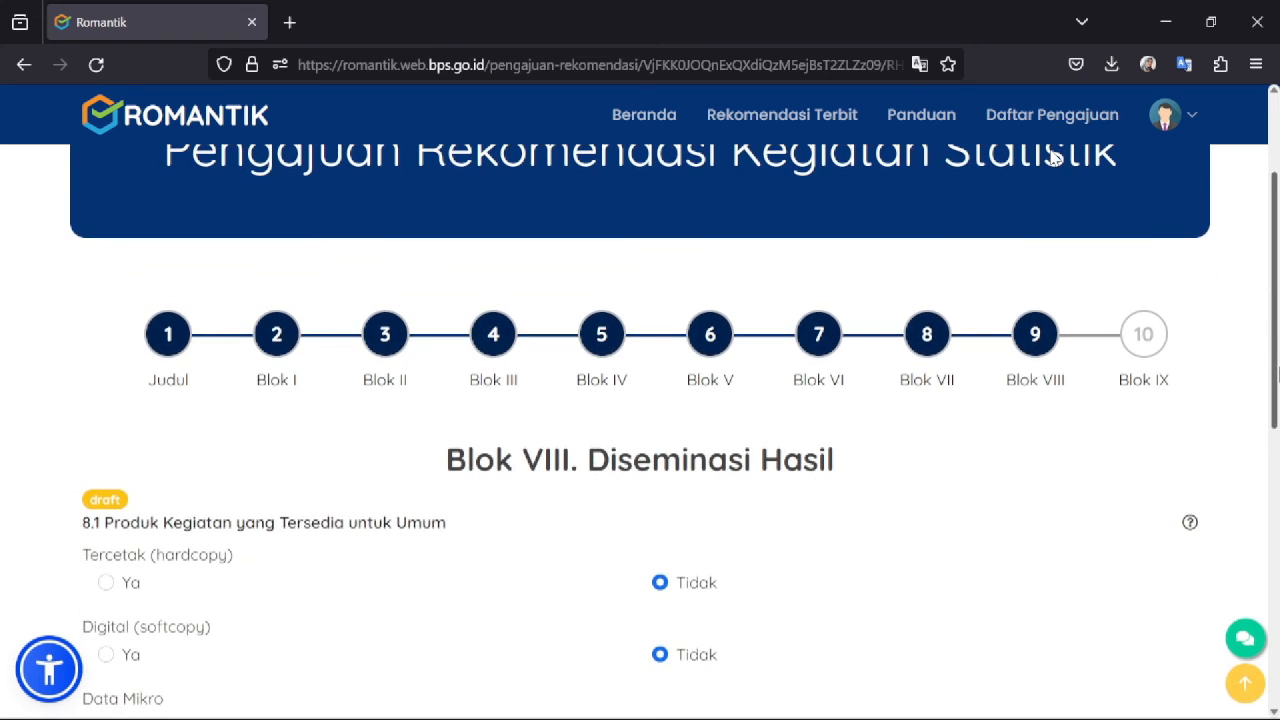
scroll(1276, 373, down, 1)
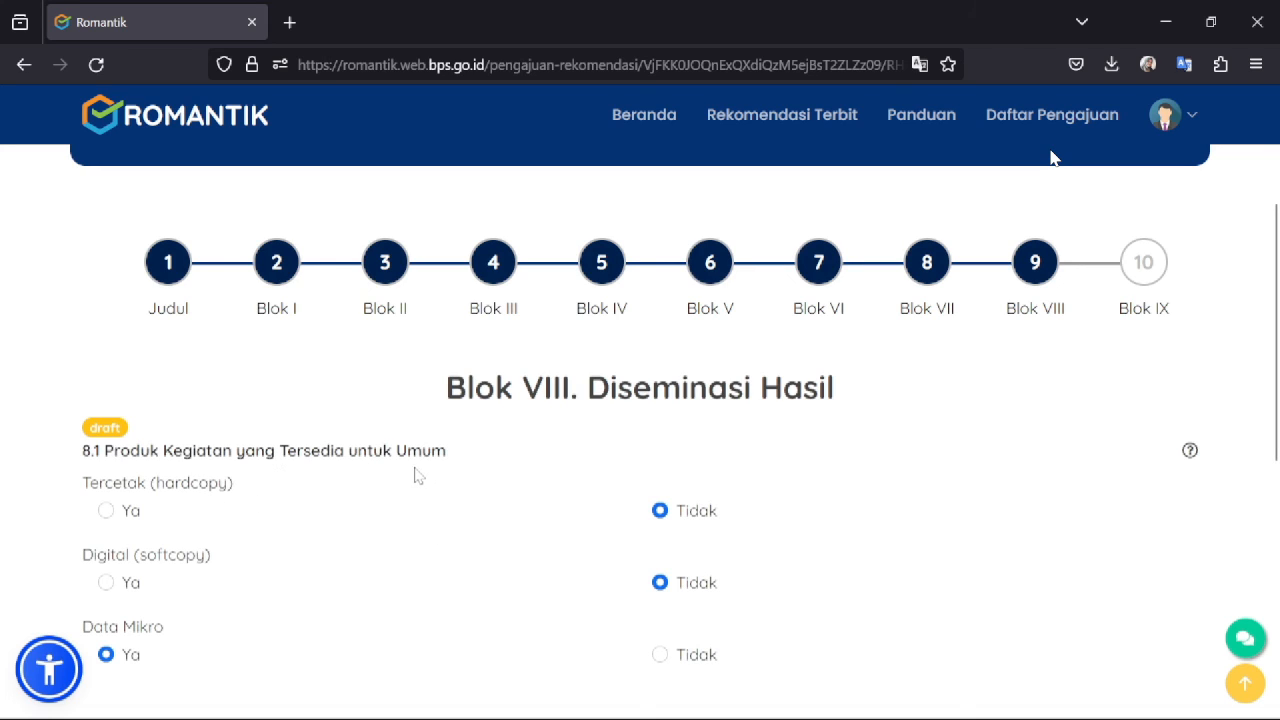
scroll(1277, 342, down, 3)
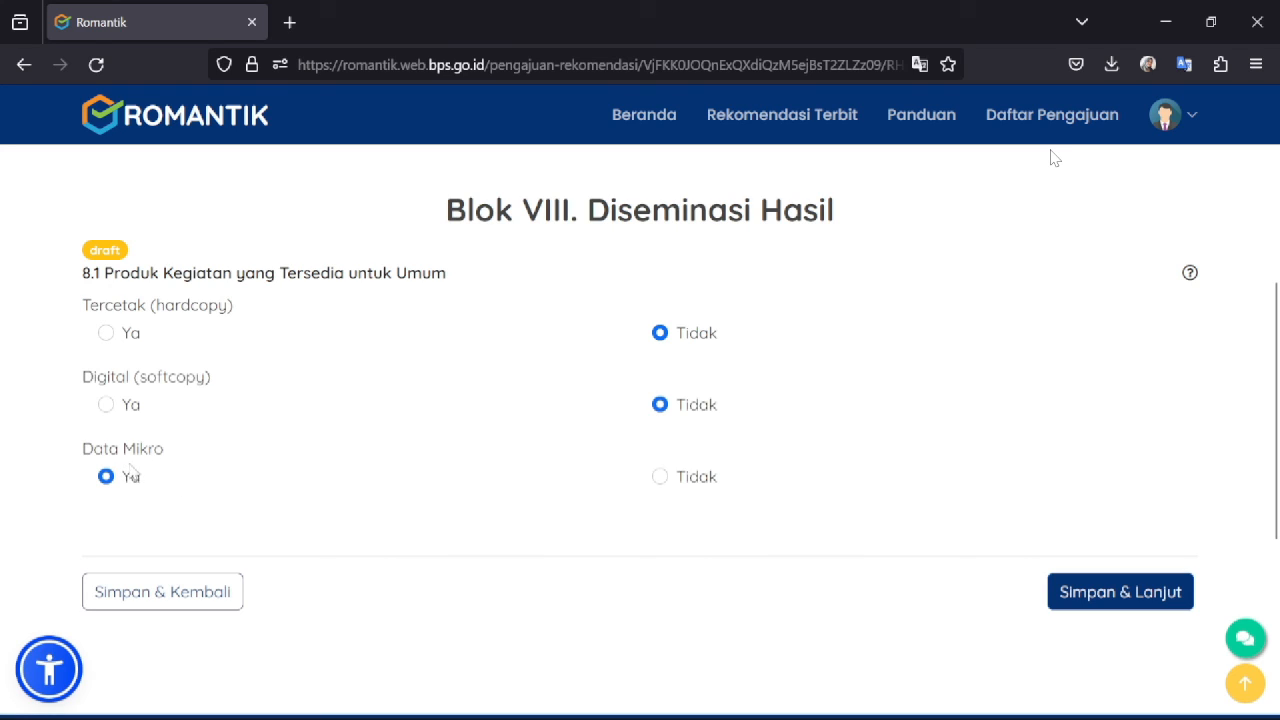
click(1101, 593)
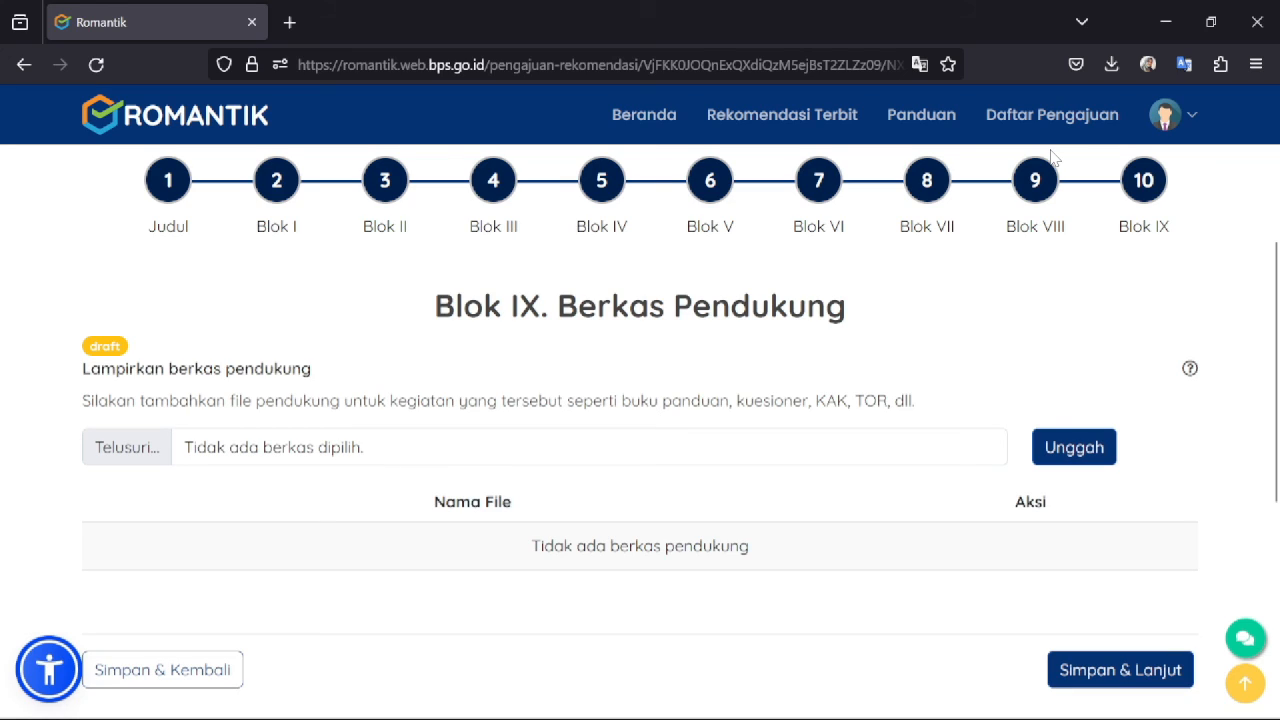
- Try uploading Upload BRS Inflasi Maret 2024.docx from Downloads as the supporting file
drag(621, 400, 926, 401)
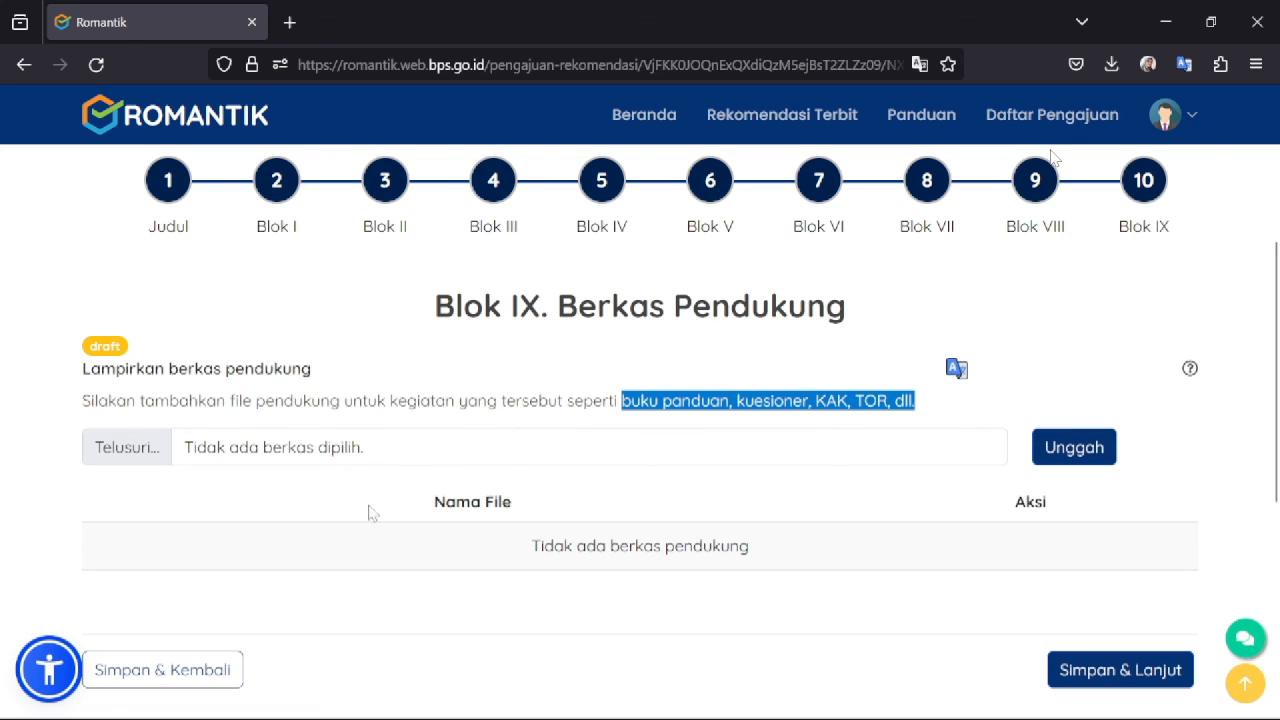
click(122, 450)
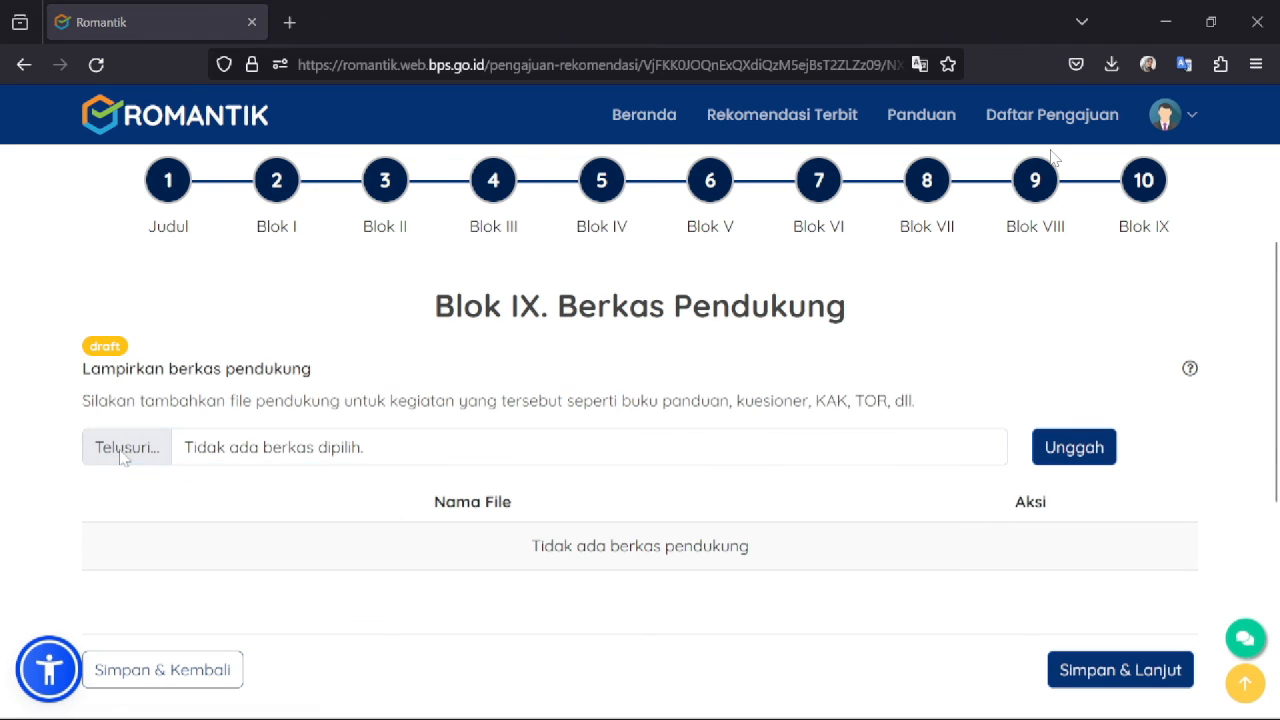
click(88, 226)
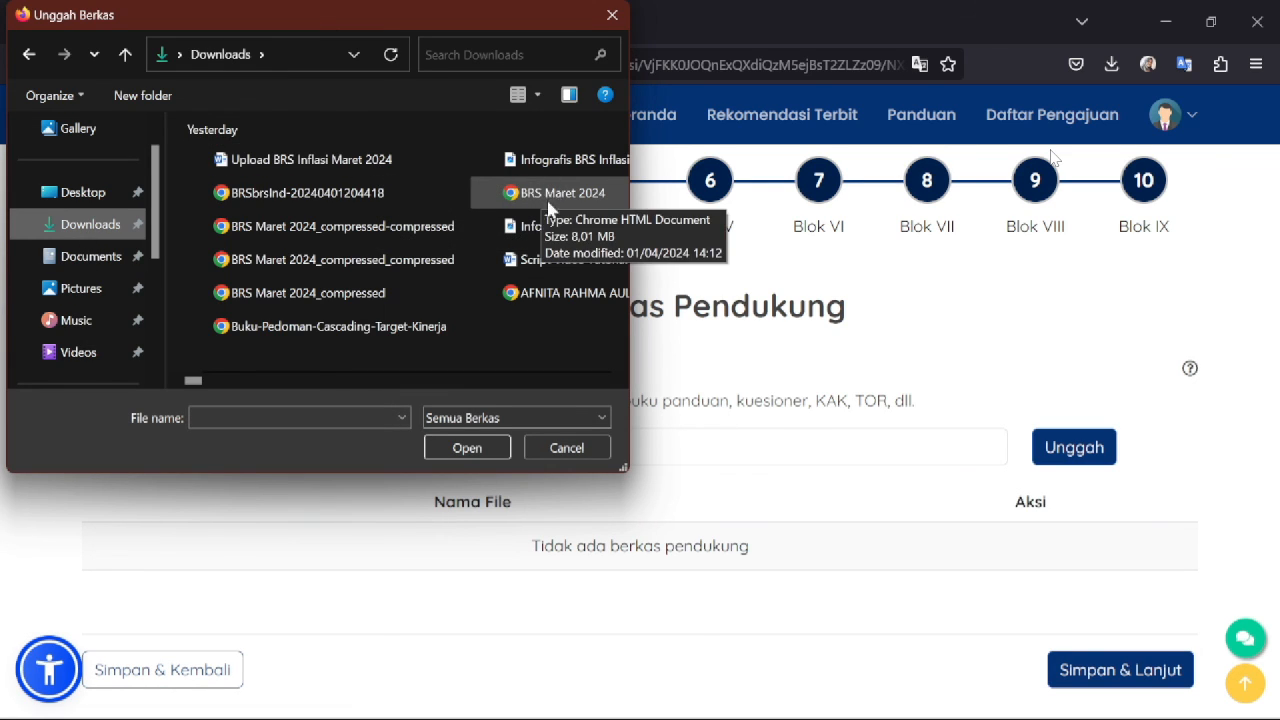
click(350, 172)
click(466, 447)
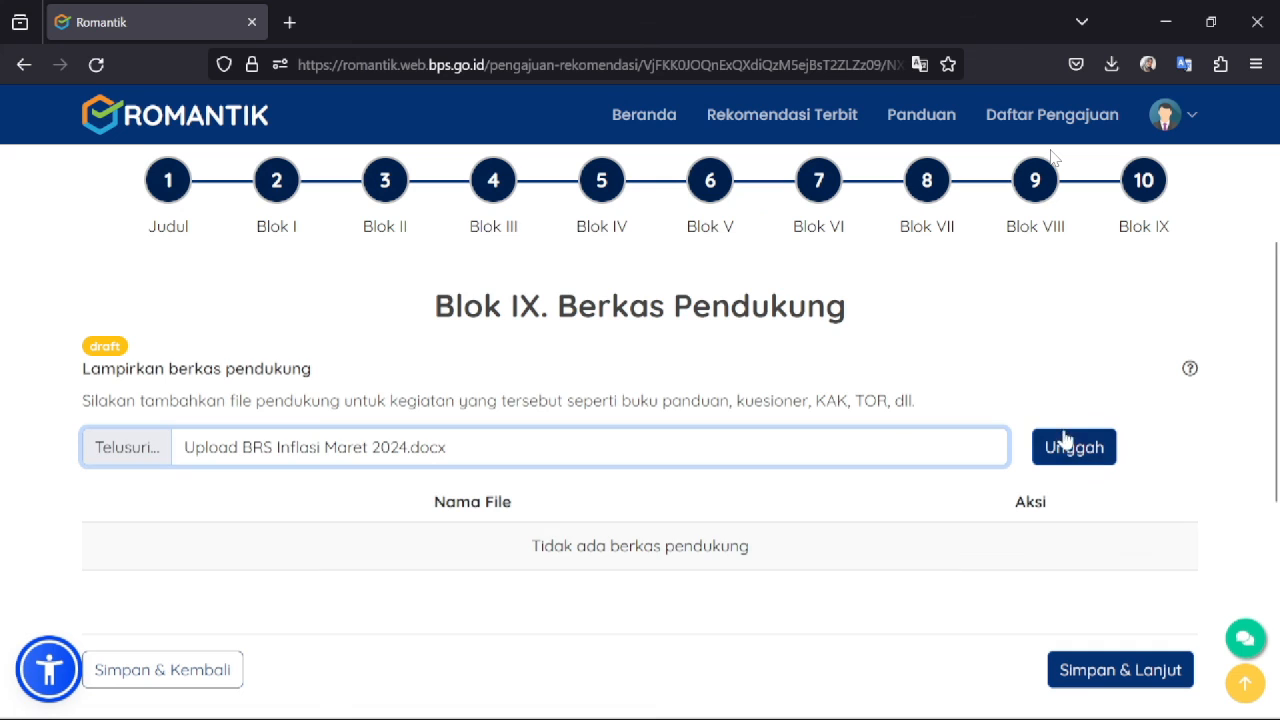
click(1066, 452)
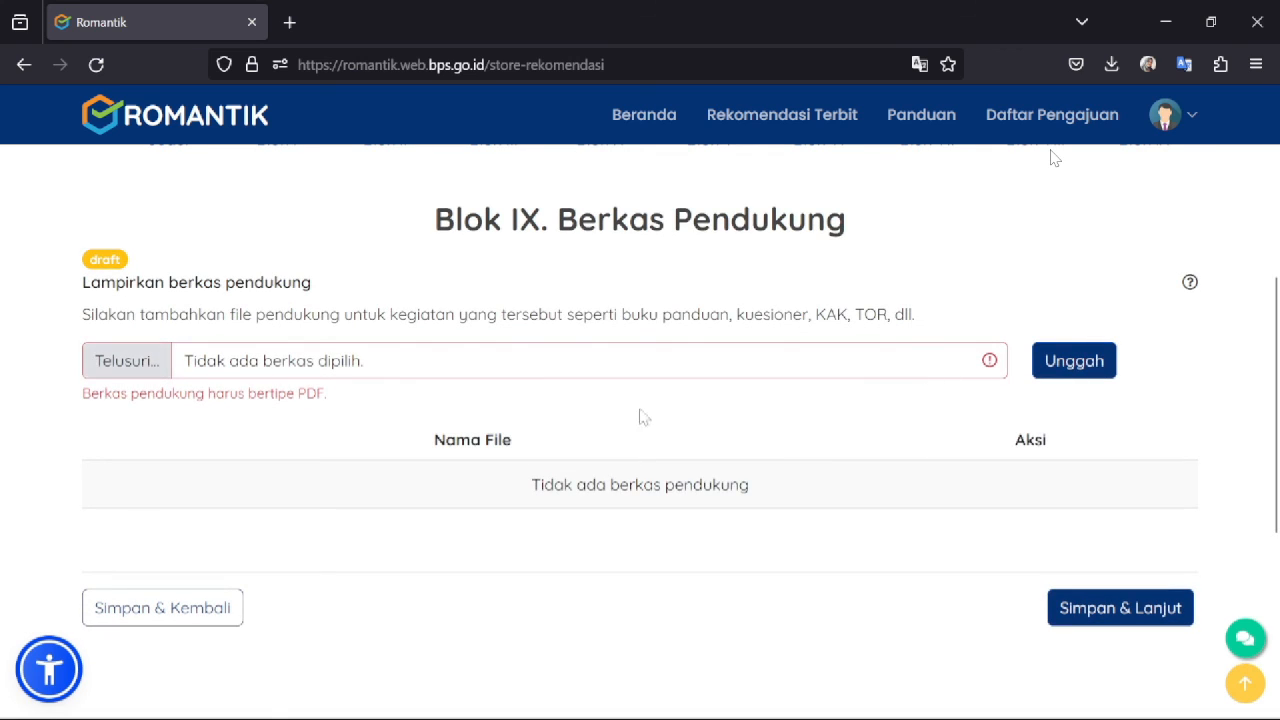
click(126, 366)
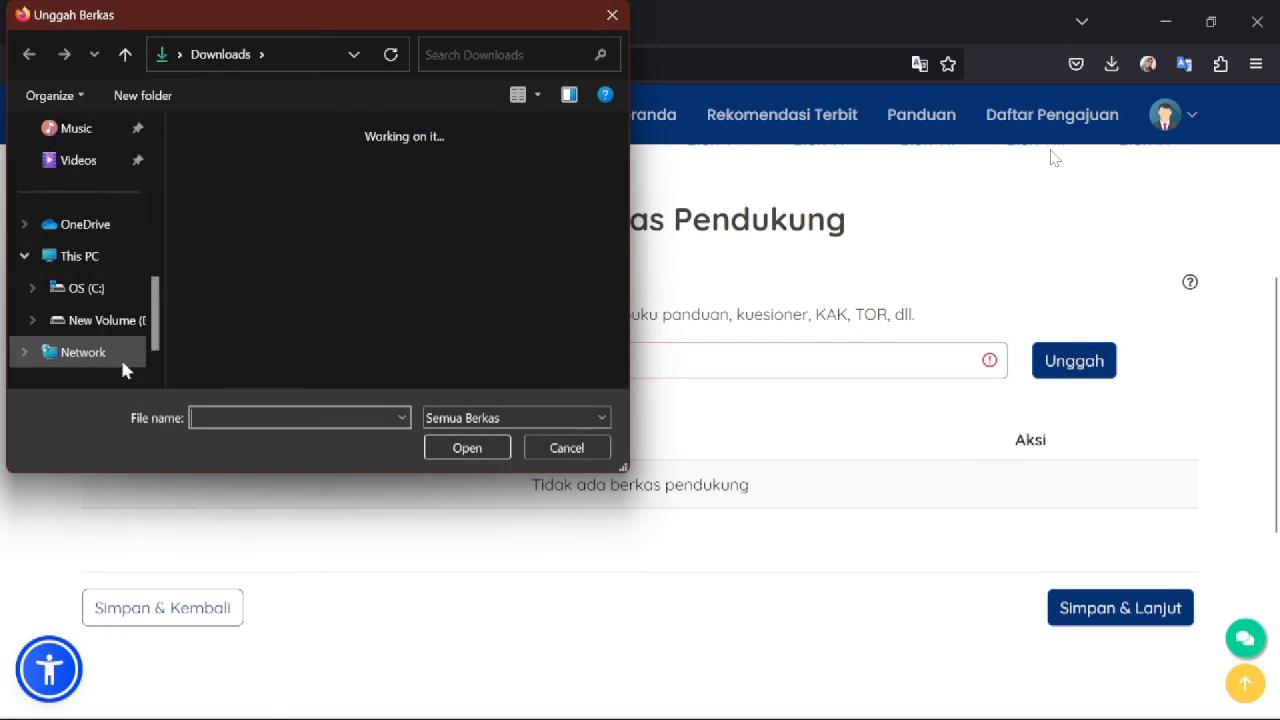
click(305, 196)
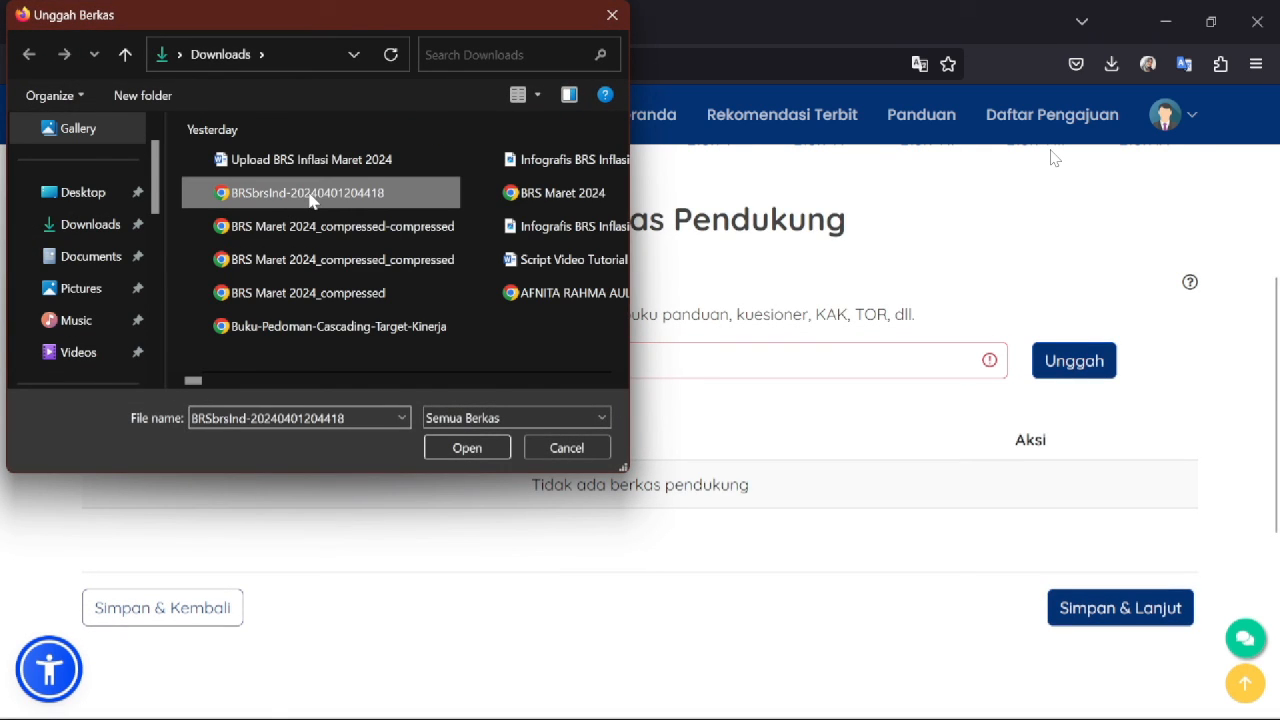
click(466, 448)
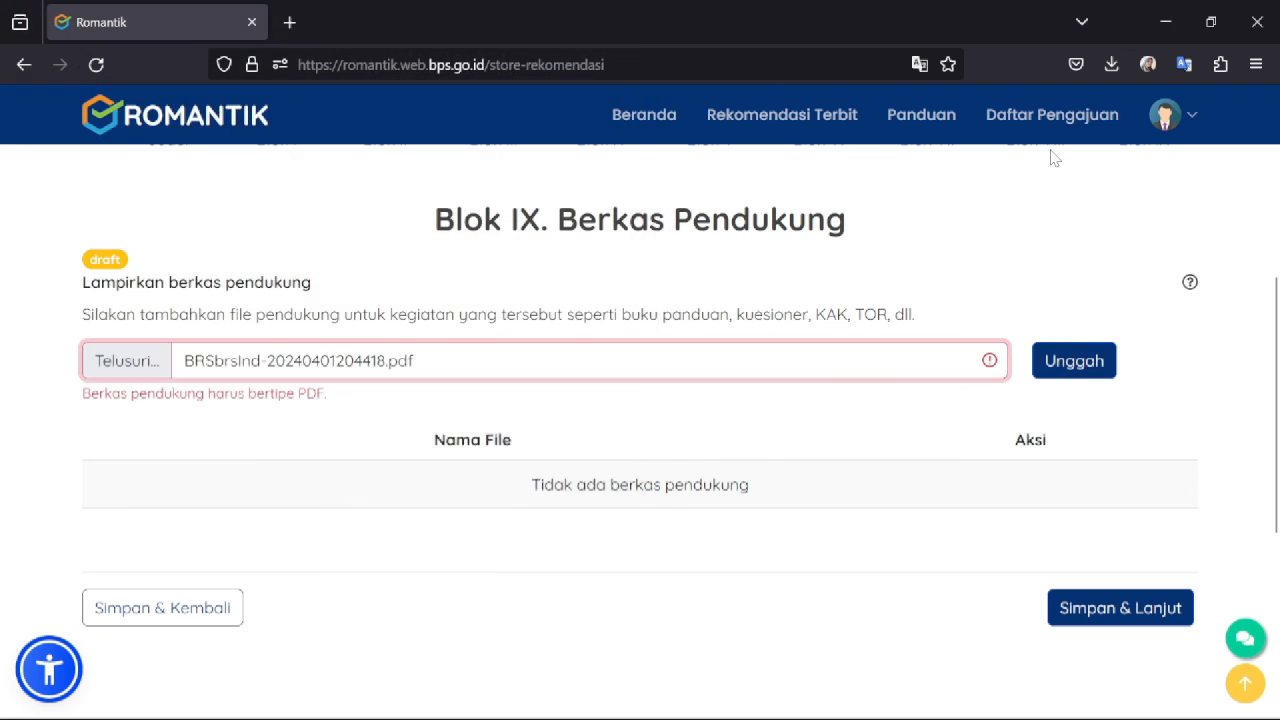
click(1068, 362)
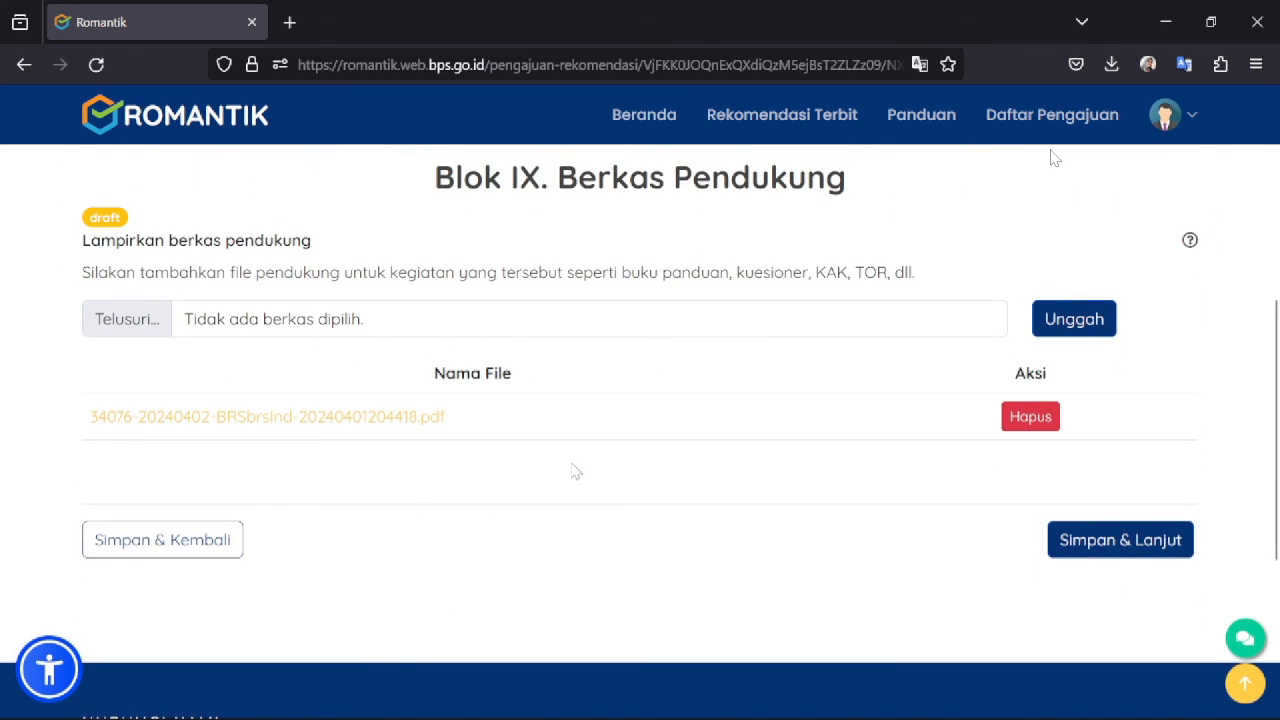
- Save Blok IX and scroll the Formulir Pengajuan Rekomendasi summary down to the Kirim button
click(1095, 550)
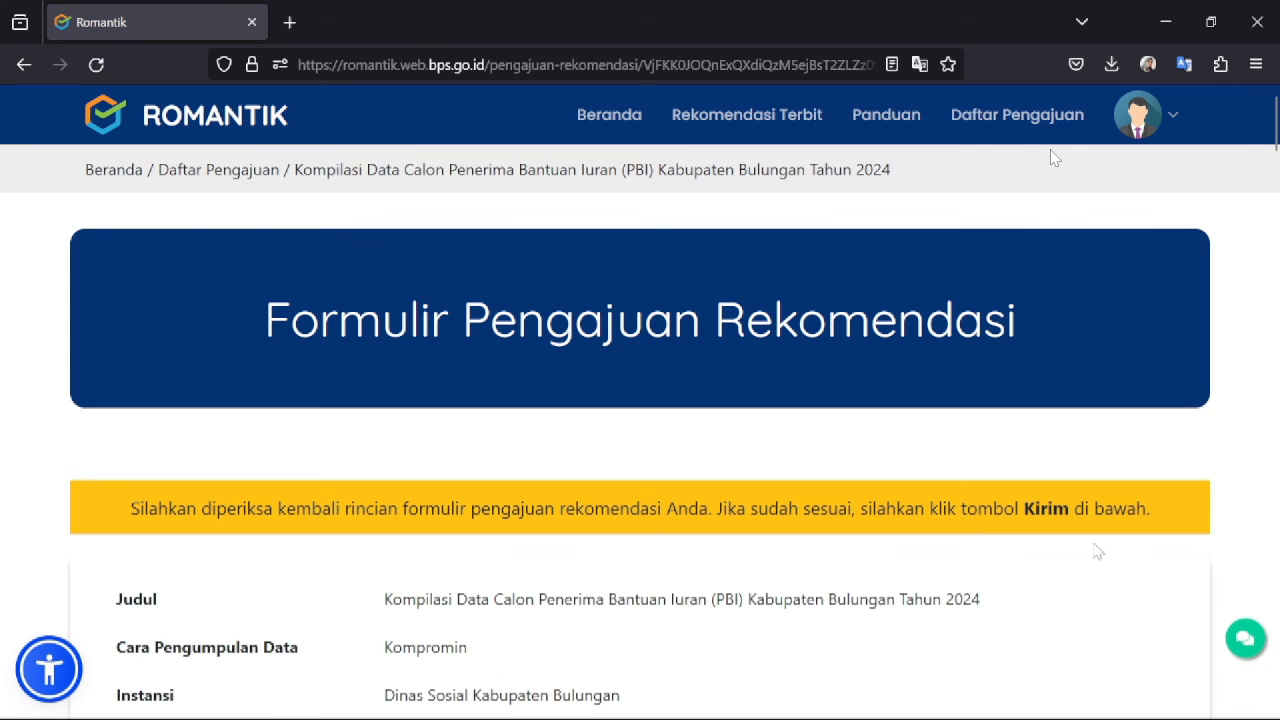
scroll(1053, 158, down, 4)
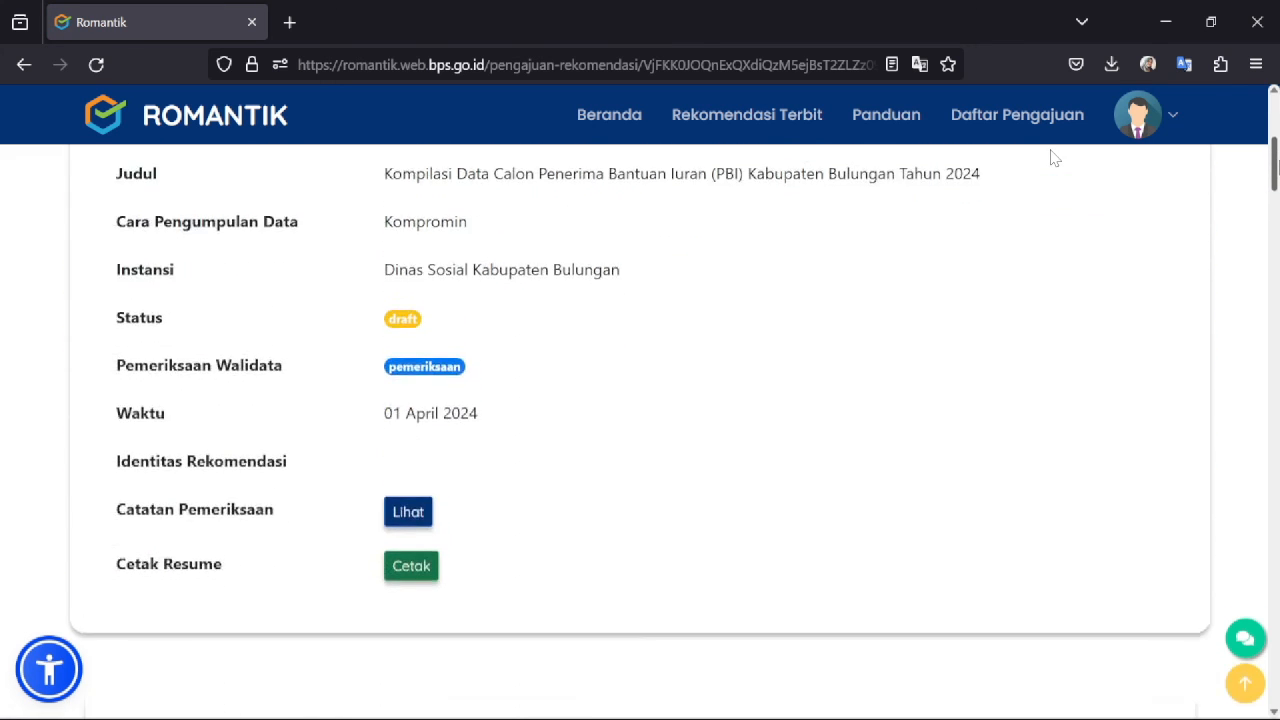
scroll(1053, 158, up, 2)
scroll(1053, 158, down, 1)
scroll(1053, 158, down, 2)
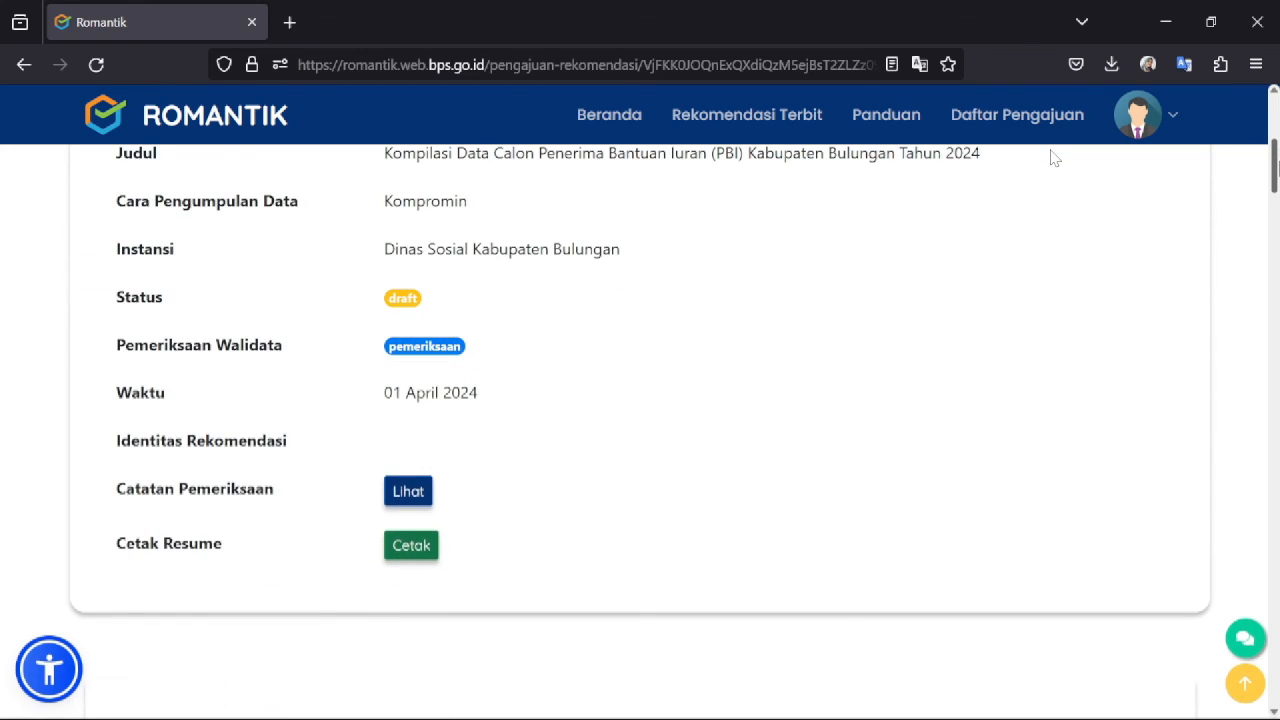
scroll(1053, 158, up, 1)
scroll(1053, 158, down, 5)
scroll(1053, 158, up, 2)
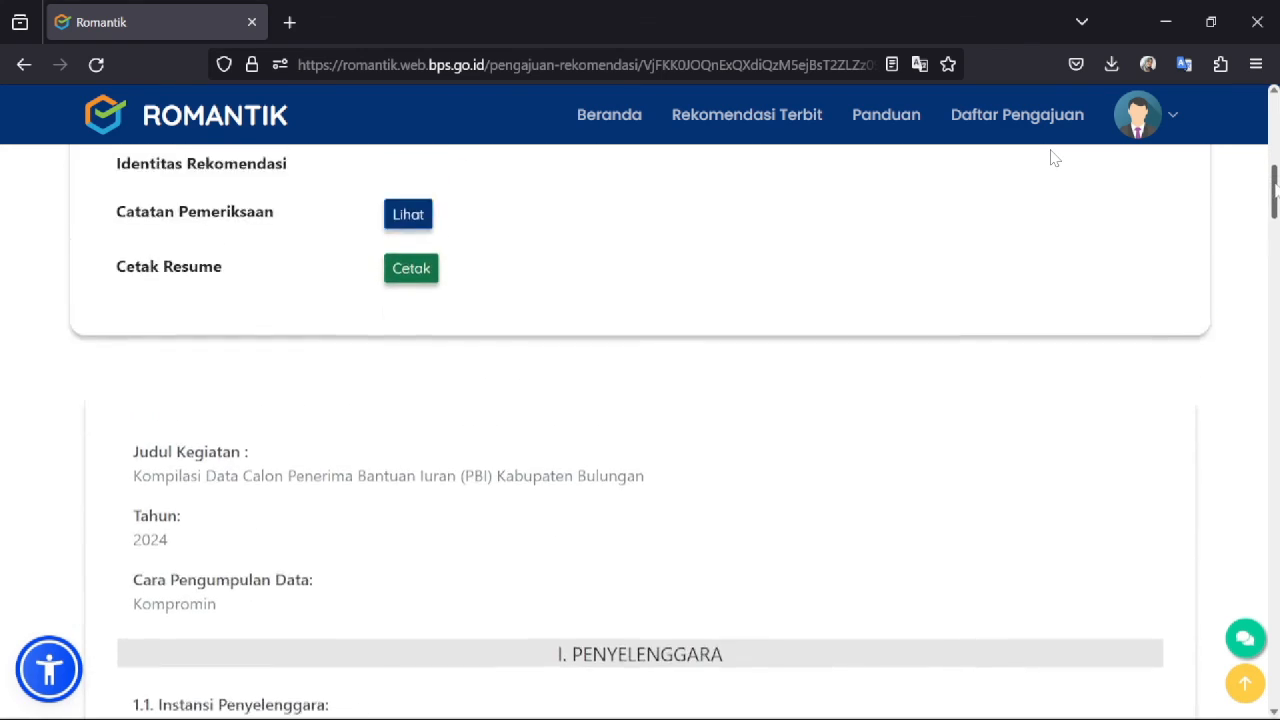
scroll(1053, 158, up, 5)
scroll(1053, 158, down, 1)
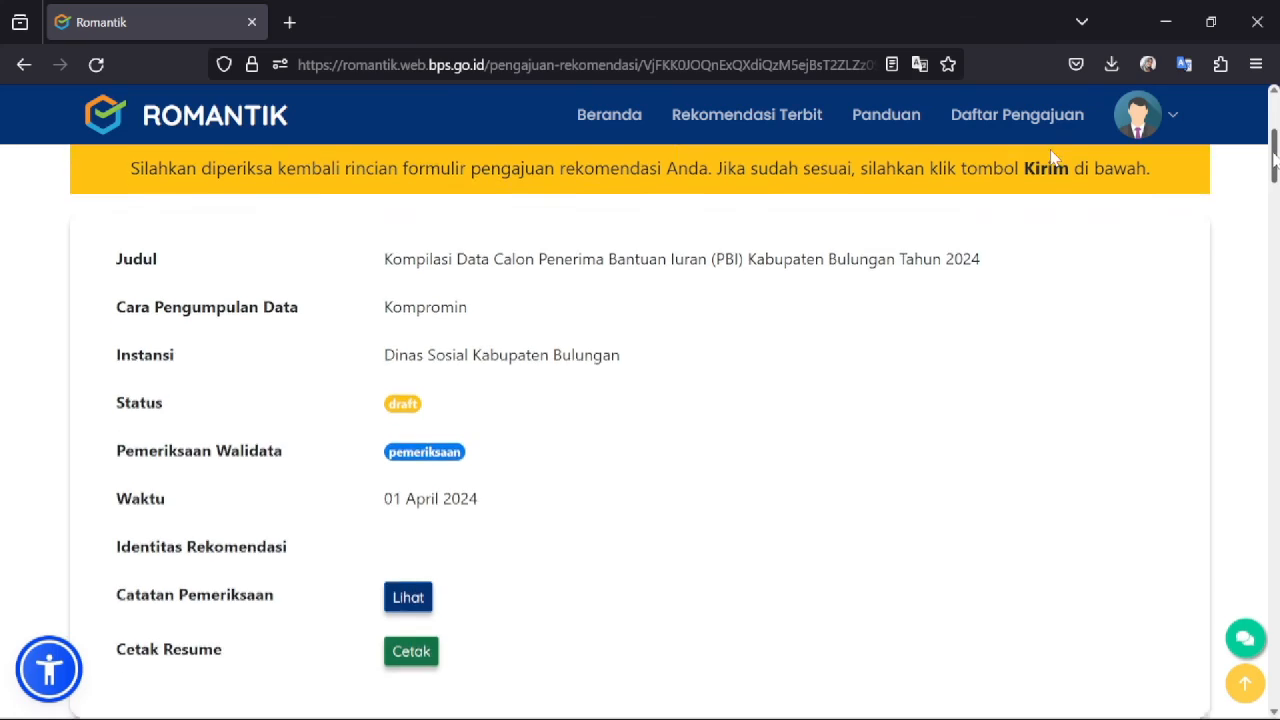
scroll(1053, 158, down, 4)
scroll(1053, 158, up, 3)
scroll(1053, 158, down, 3)
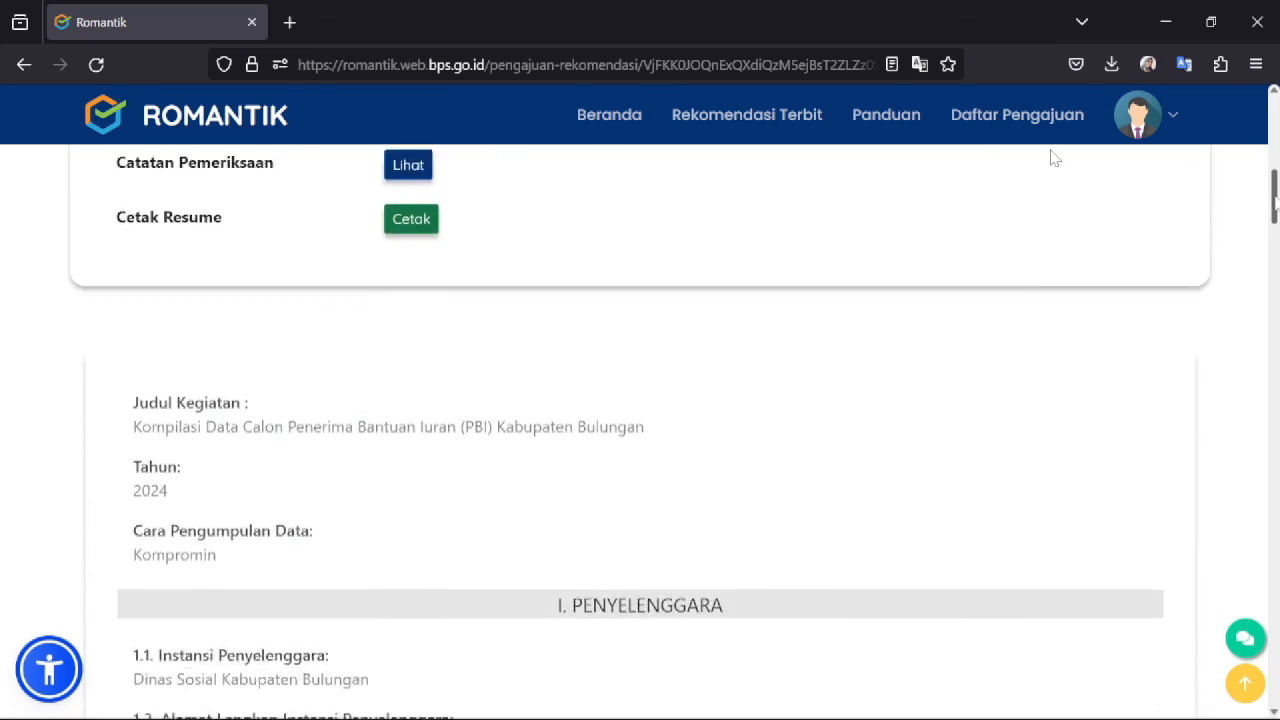
scroll(1053, 158, down, 15)
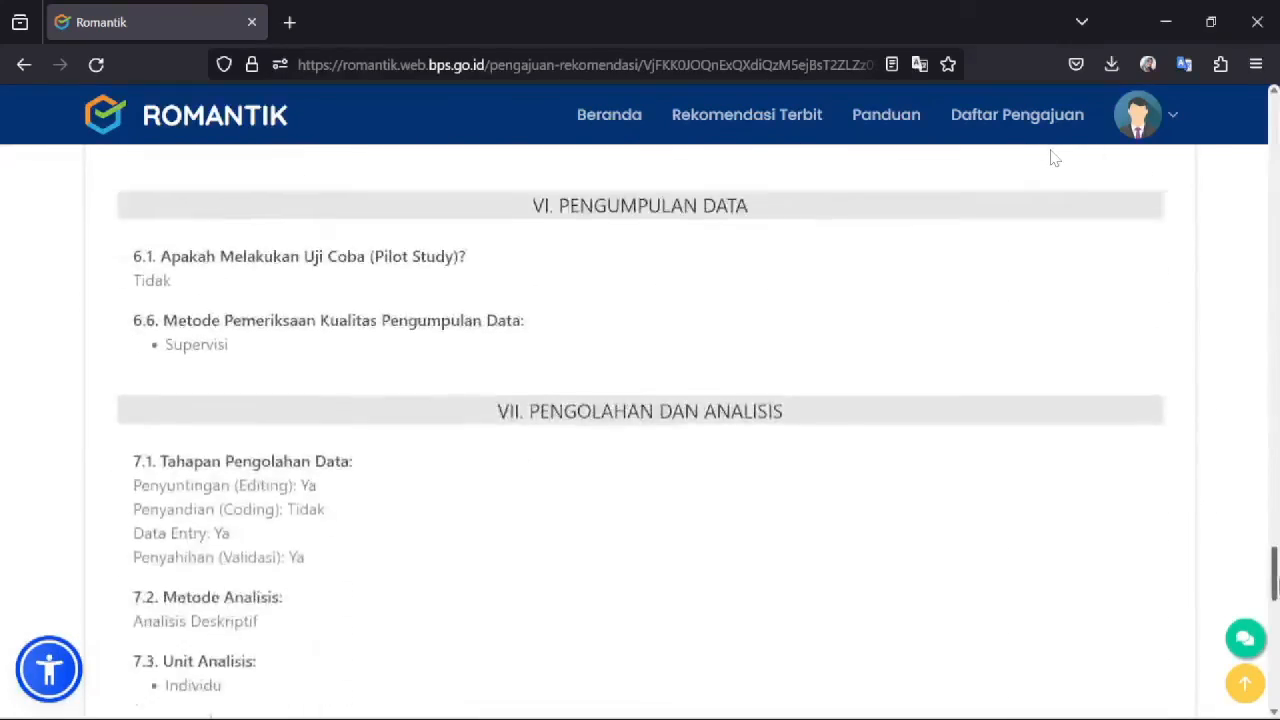
drag(1278, 583, 1232, 662)
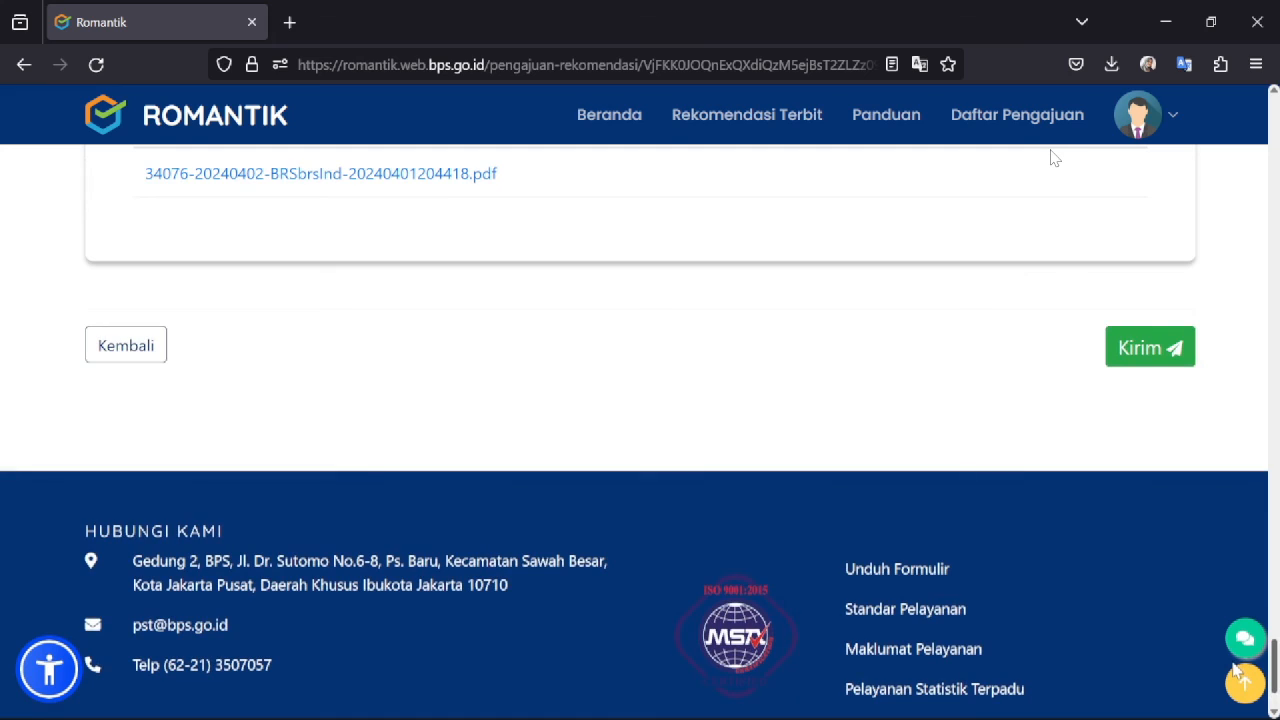
- Send the request with Kirim, check its pengajuan row, then bring the screen recorder forward
click(1140, 350)
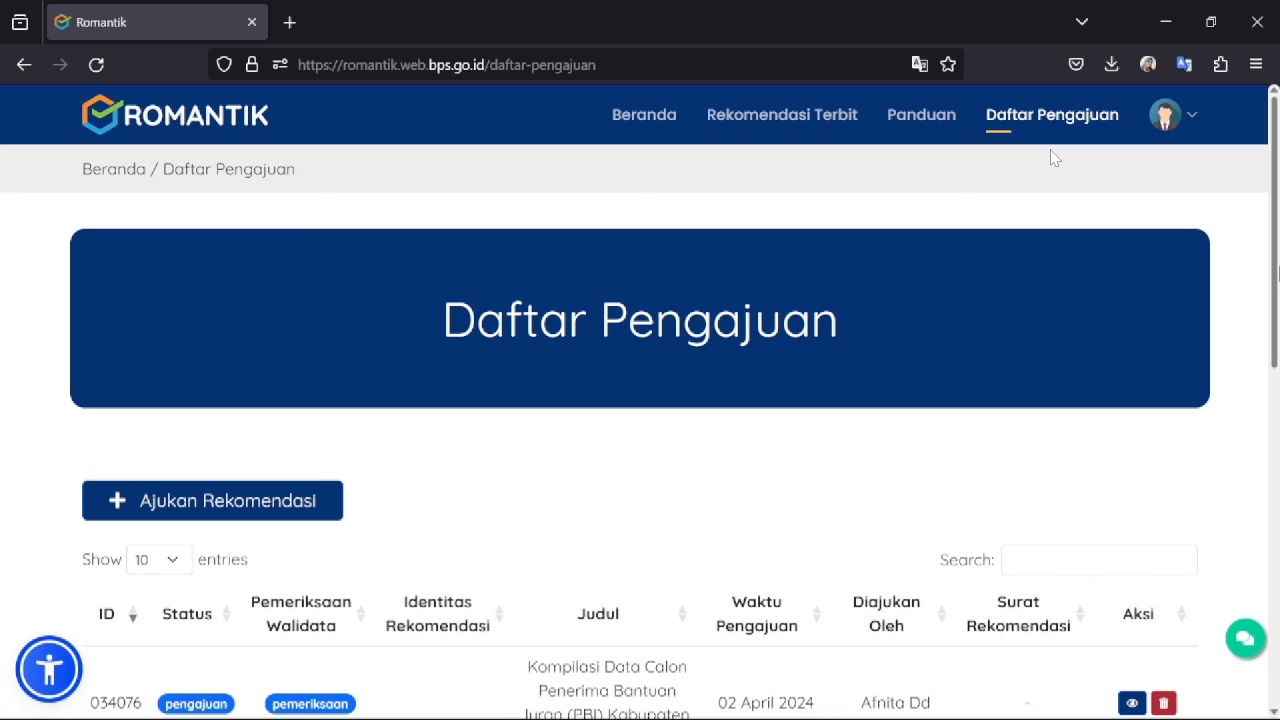
scroll(1052, 158, down, 1)
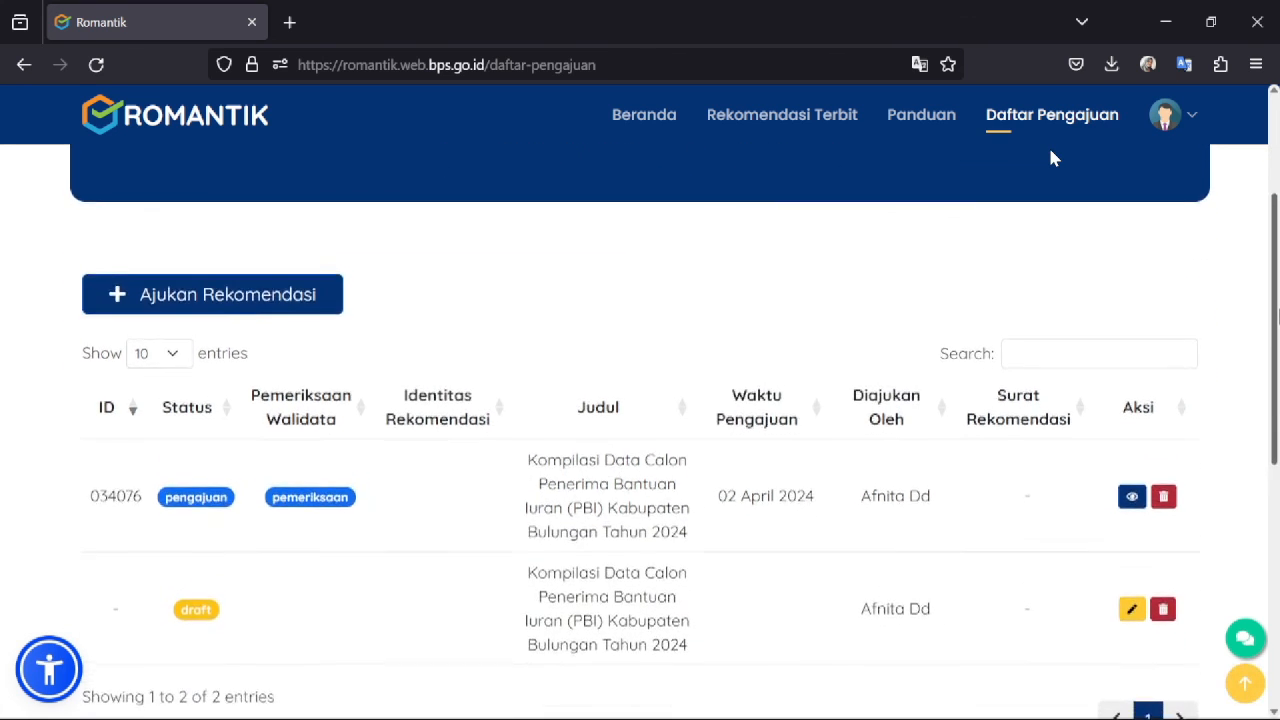
scroll(1052, 158, up, 1)
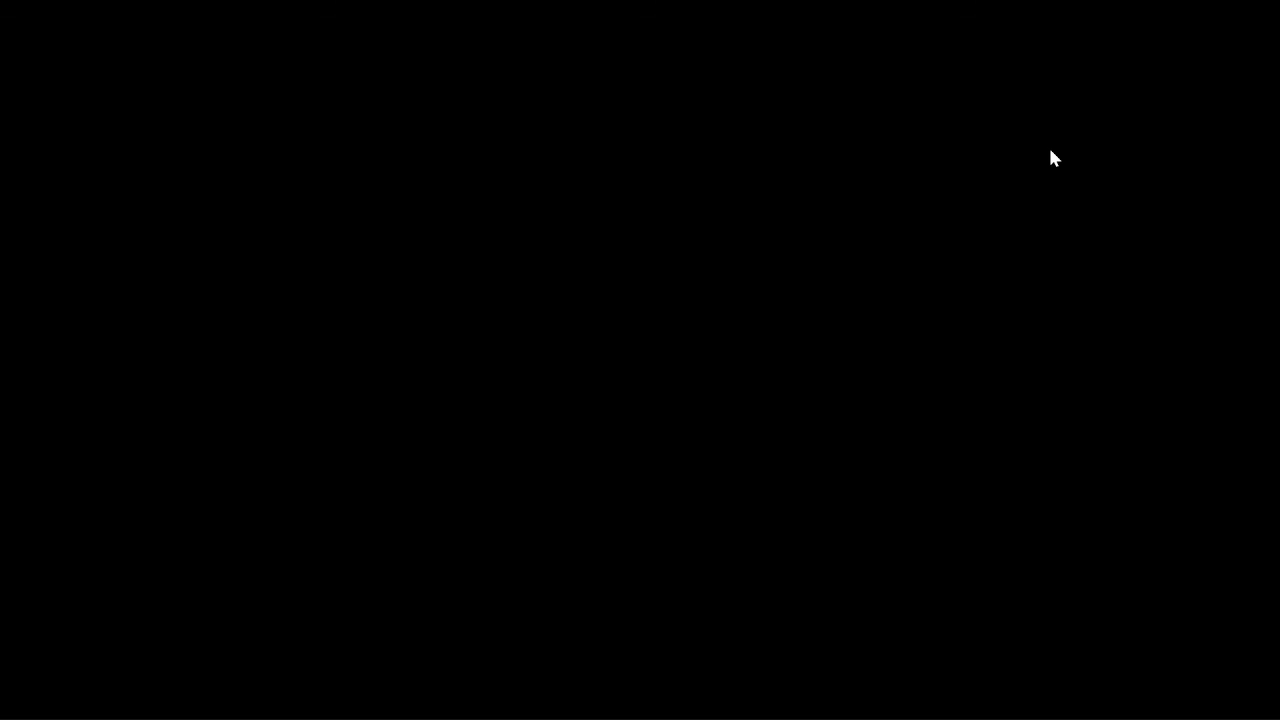
key(super)
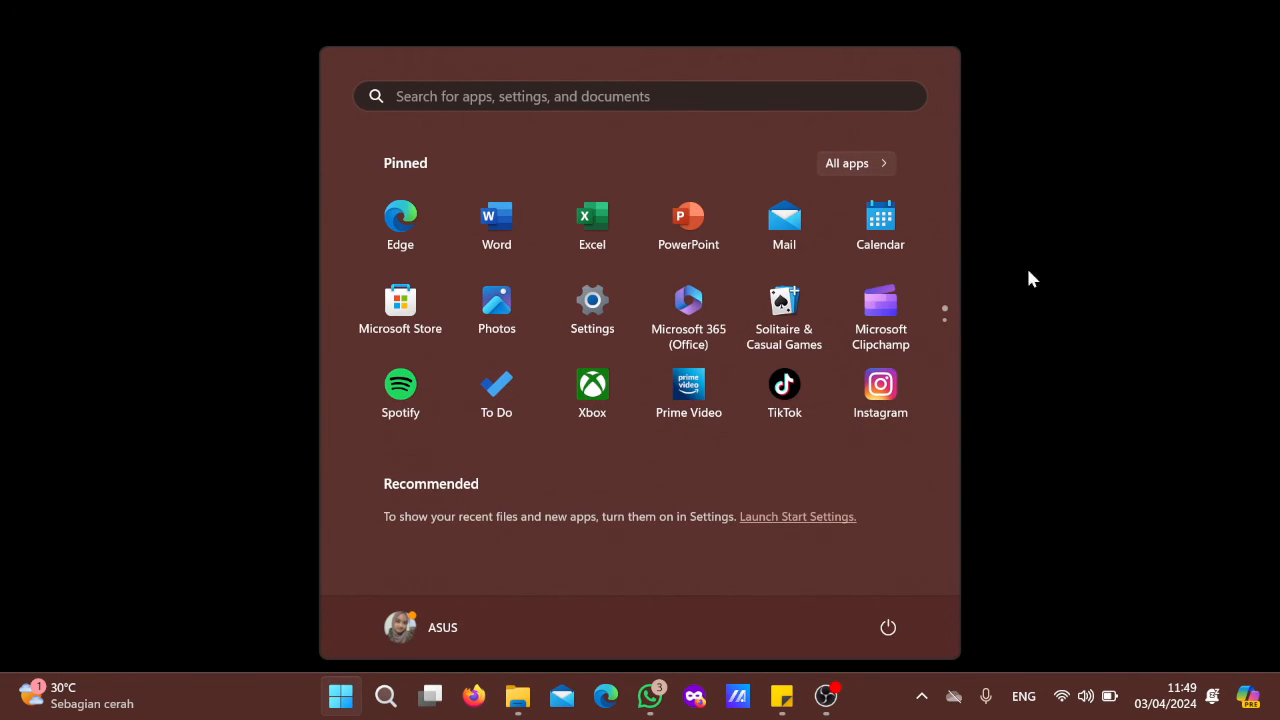
click(824, 697)
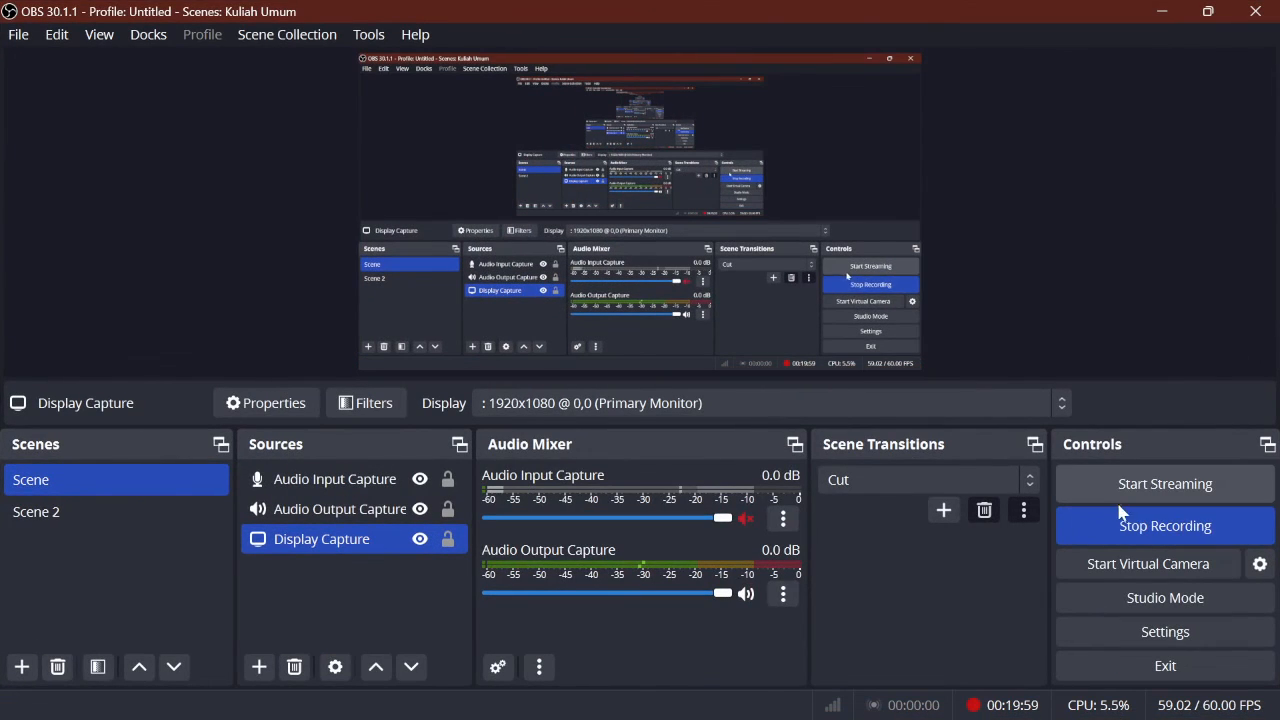